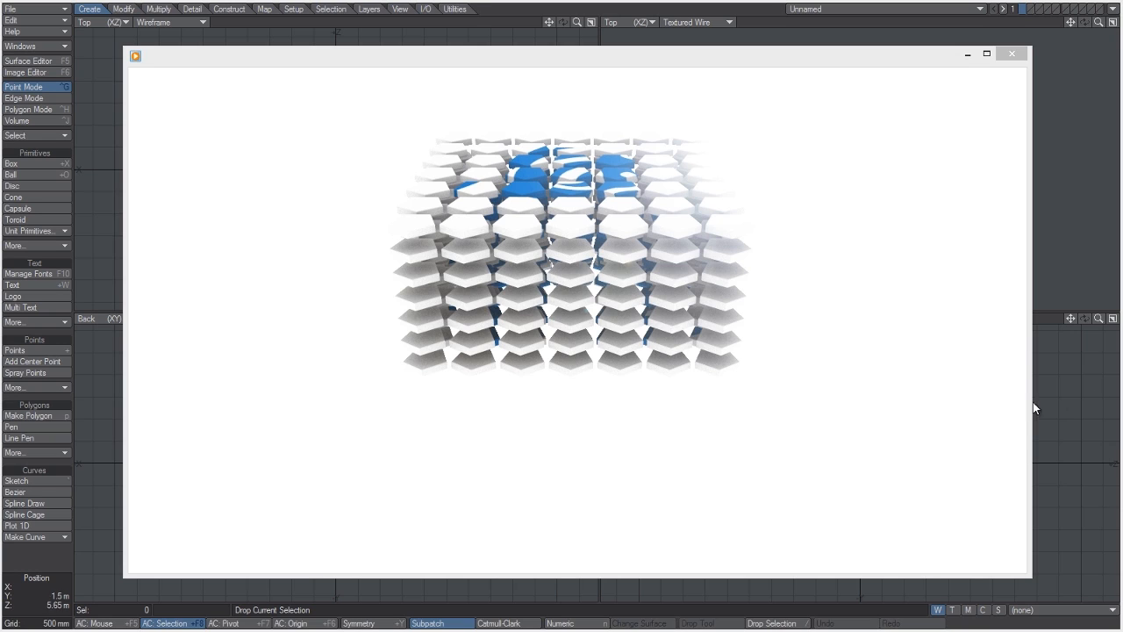
pyautogui.click(577, 551)
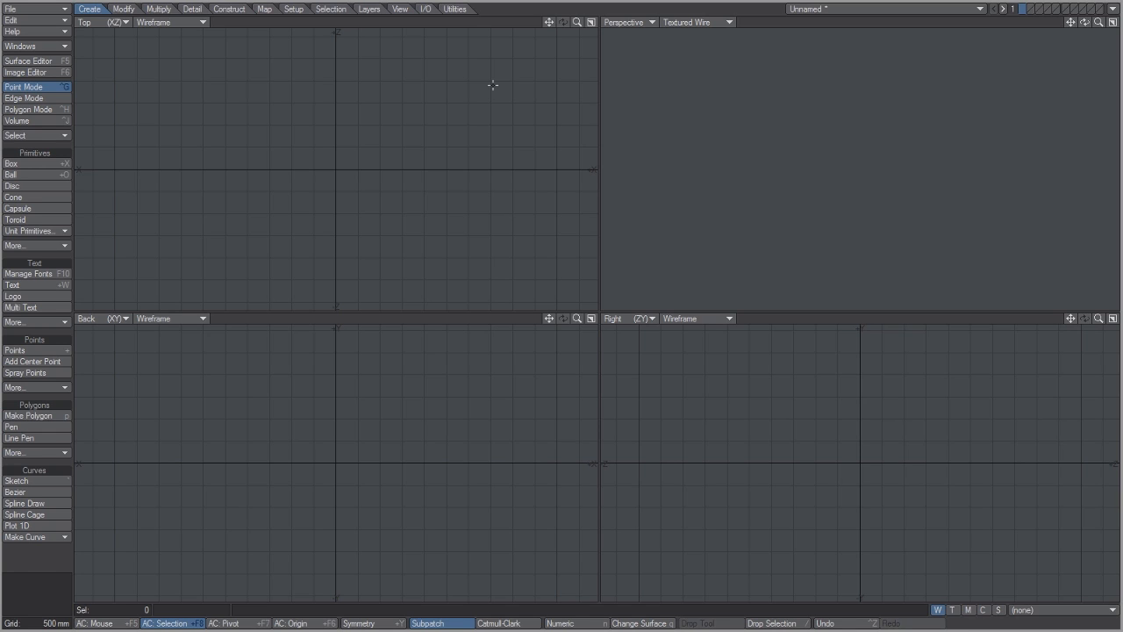
# Create a flat five-sided disc on the Y axis, about 1.25 m in radius, near the origin in the top view.
pyautogui.click(57, 186)
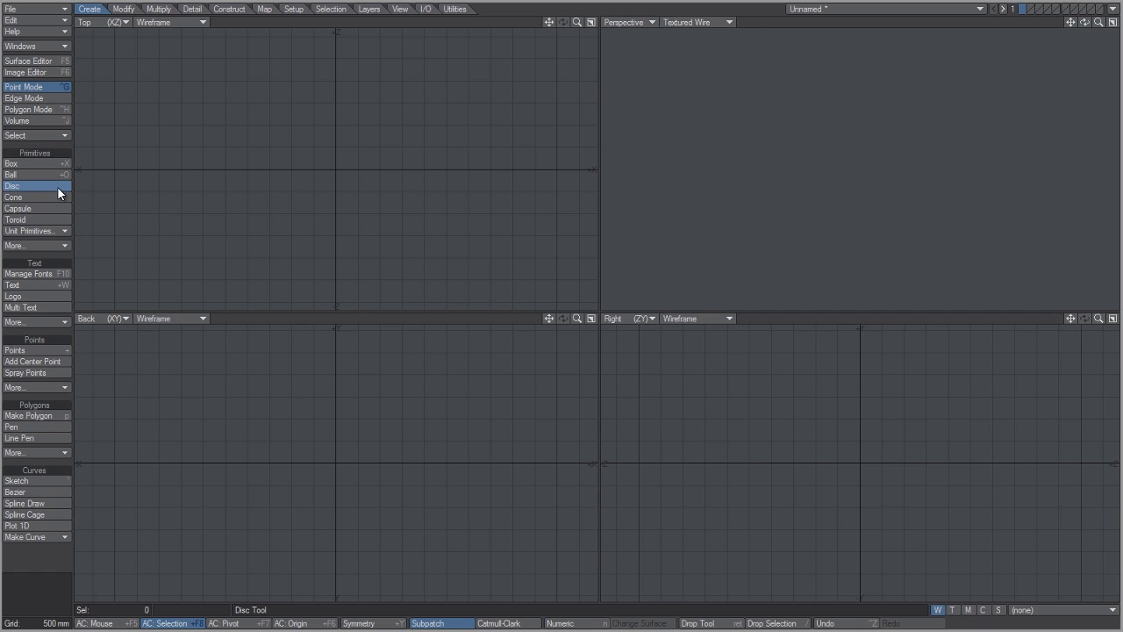
pyautogui.moveTo(322, 140); pyautogui.dragTo(375, 194)
pyautogui.moveTo(322, 141); pyautogui.dragTo(336, 161)
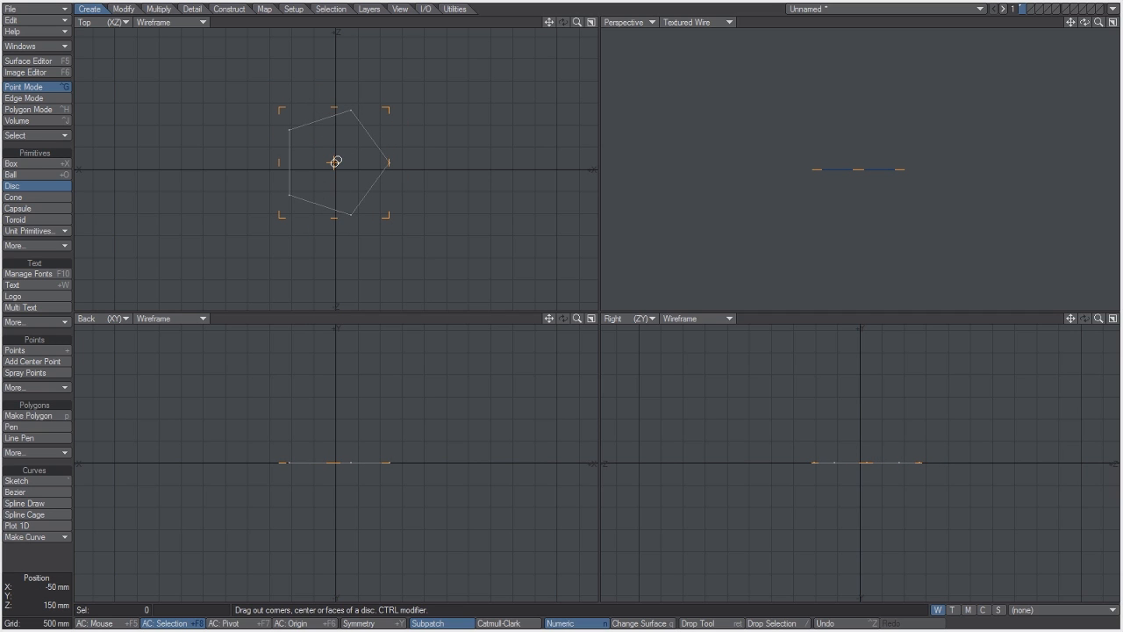
pyautogui.press('n')
pyautogui.moveTo(650, 223)
pyautogui.mouseDown()
pyautogui.moveTo(701, 224)
pyautogui.moveTo(643, 223)
pyautogui.mouseUp()
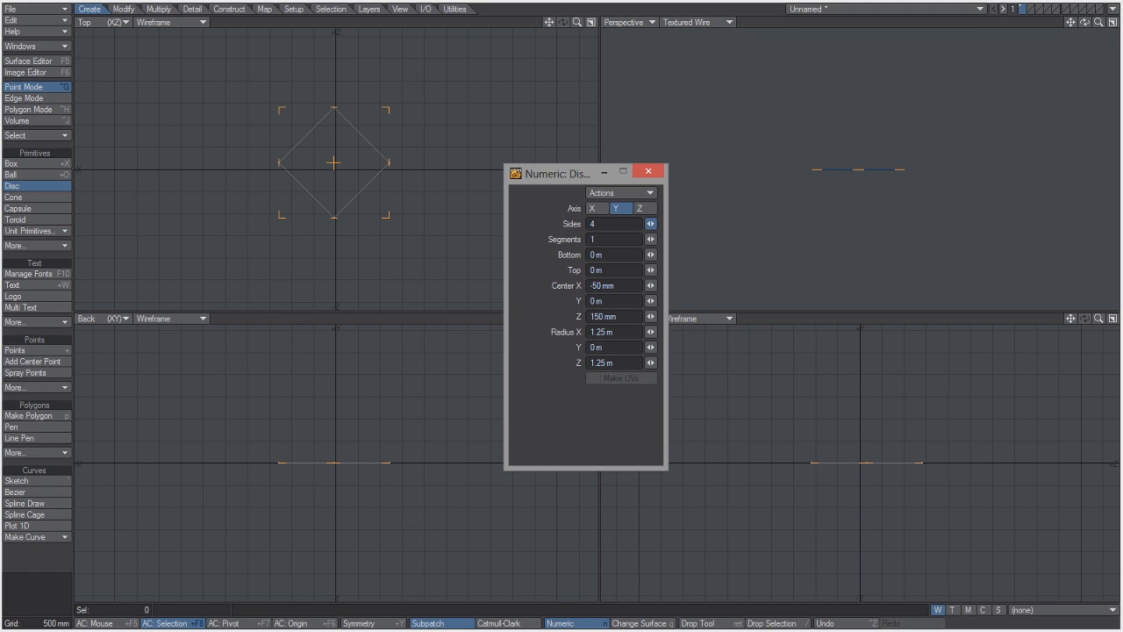
pyautogui.moveTo(643, 224); pyautogui.dragTo(650, 223)
pyautogui.click(647, 172)
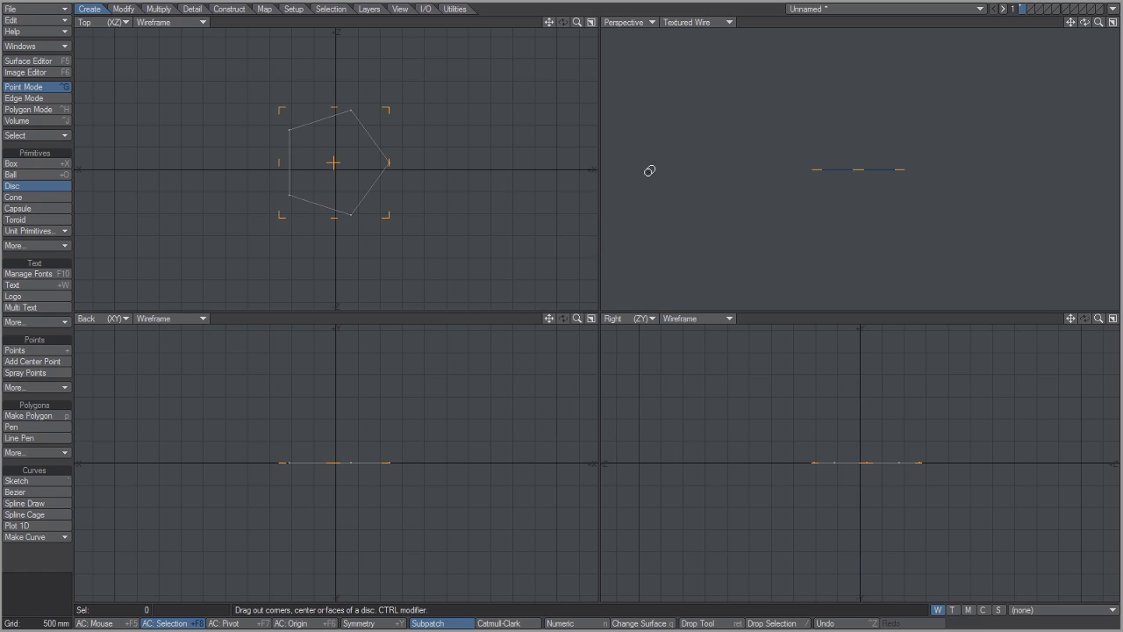
pyautogui.press('Return')
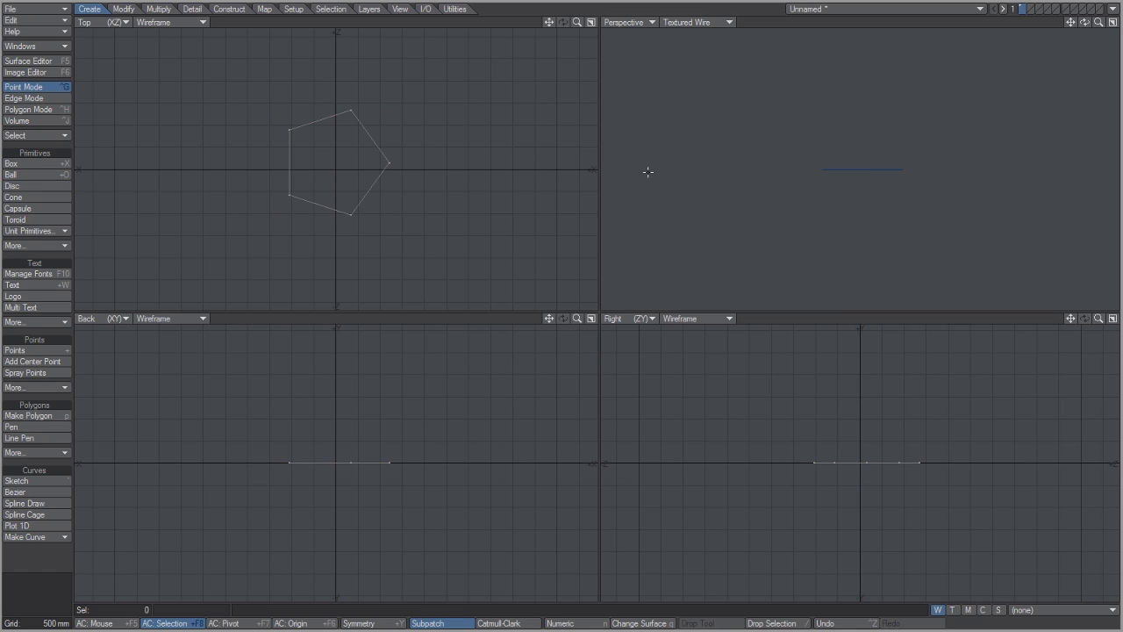
# Extrude the pentagon about 300 mm downward along Y into a solid block.
pyautogui.hotkey('shift', 'e')
pyautogui.moveTo(378, 394); pyautogui.dragTo(376, 408)
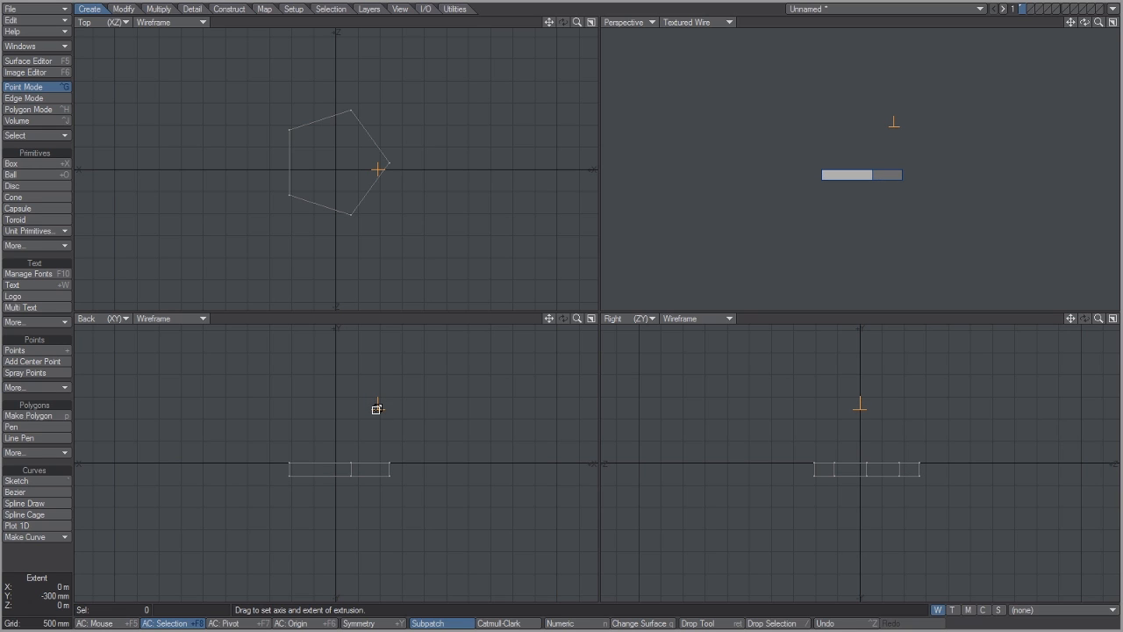
pyautogui.press('space')
# Select the pentagon block's top and bottom polygons, give both a small bevel, and clear the selection.
pyautogui.moveTo(1085, 25); pyautogui.dragTo(1085, 53)
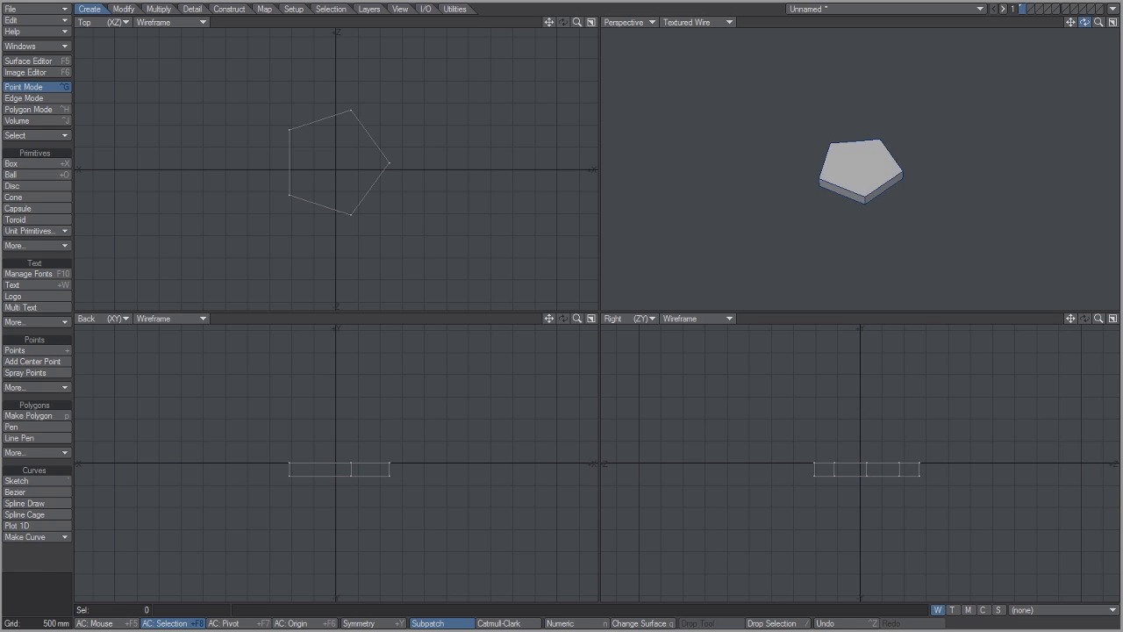
pyautogui.press('a')
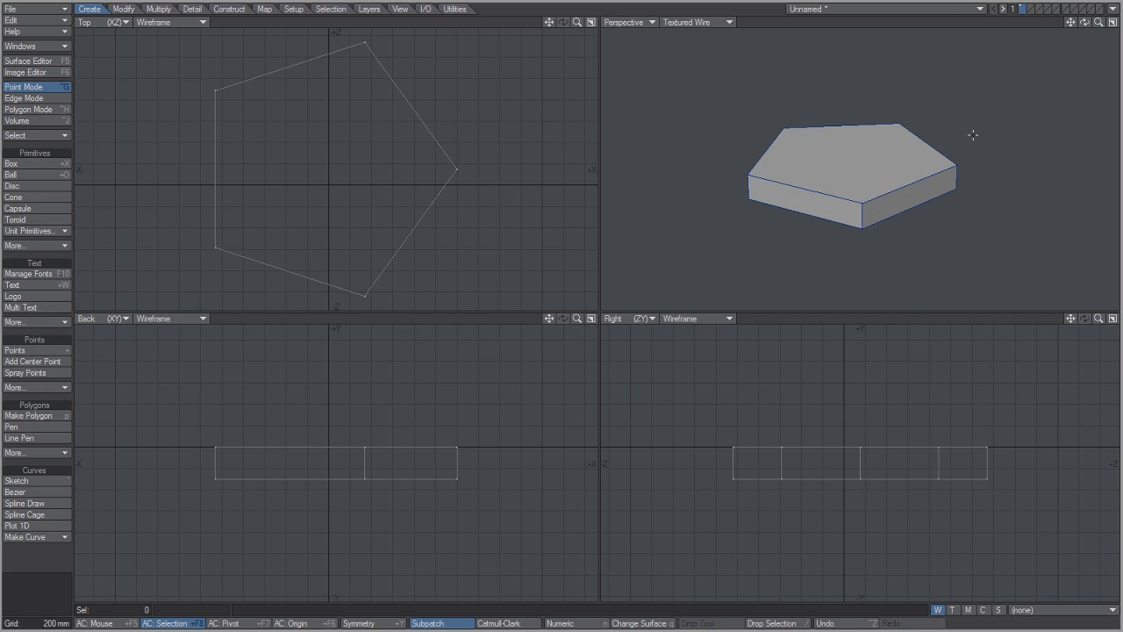
pyautogui.press('space')
pyautogui.press('space')
pyautogui.click(870, 163)
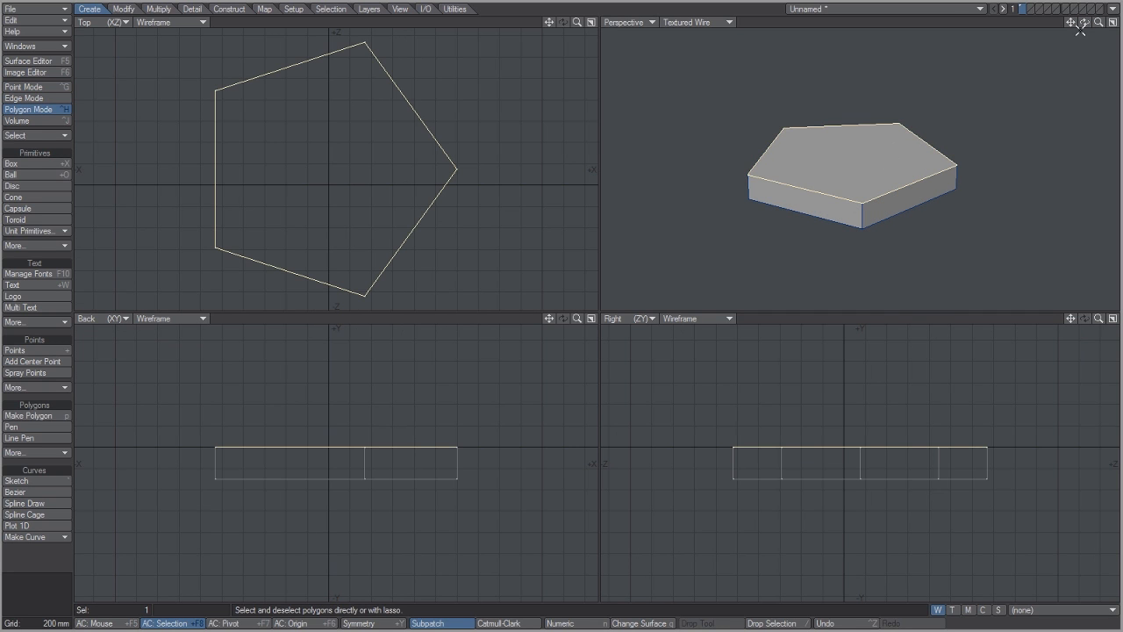
pyautogui.moveTo(1085, 29); pyautogui.dragTo(1085, 97)
pyautogui.click(872, 178)
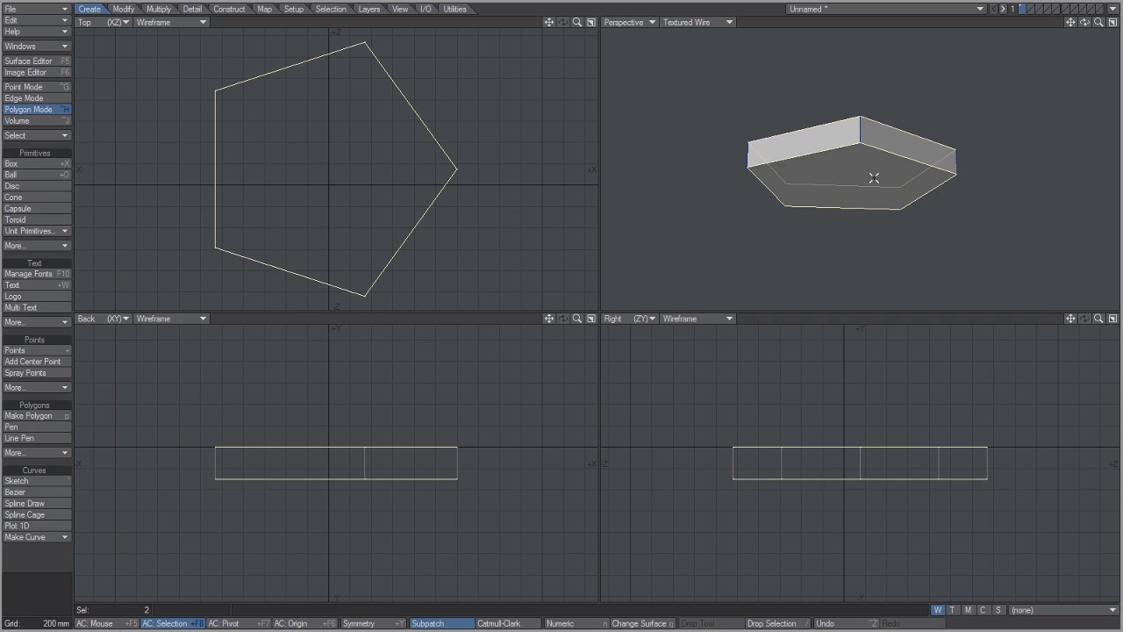
pyautogui.press('b')
pyautogui.moveTo(777, 457); pyautogui.dragTo(775, 453)
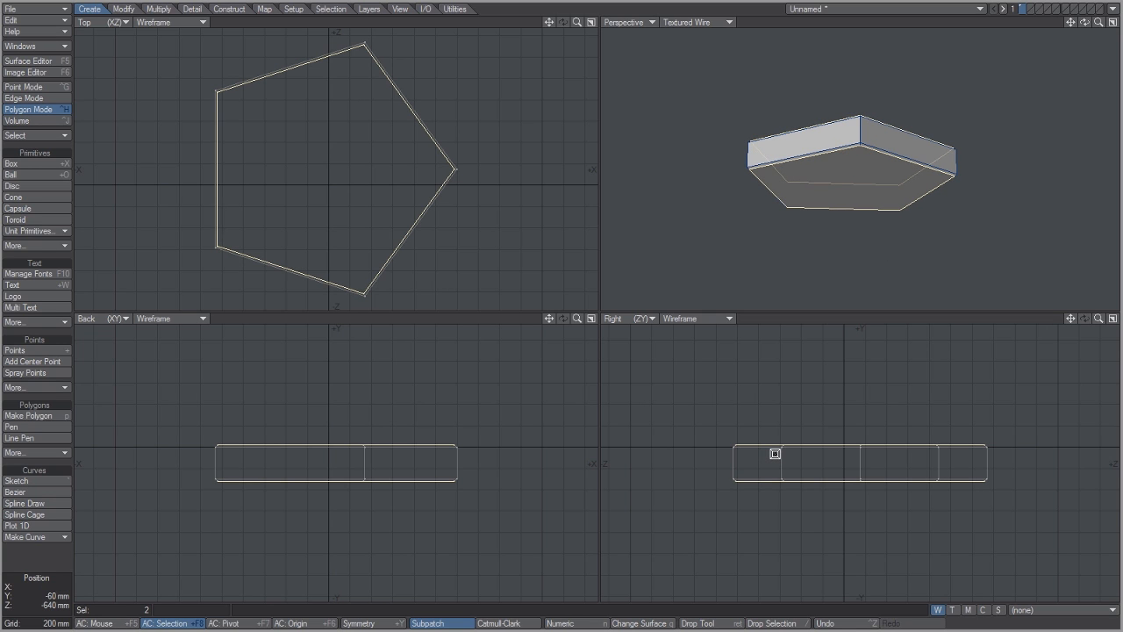
pyautogui.press('space')
pyautogui.press('/')
# Centre the beveled pentagon block on the origin.
pyautogui.moveTo(1088, 25); pyautogui.dragTo(471, 254)
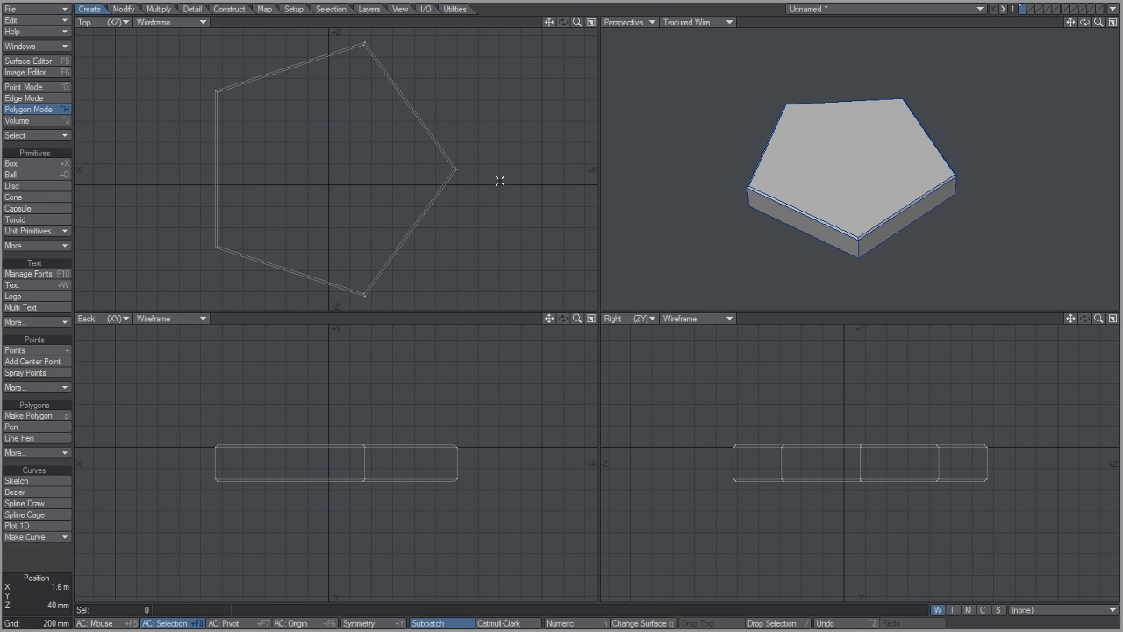
pyautogui.press('F2')
pyautogui.moveTo(576, 23); pyautogui.dragTo(475, 23)
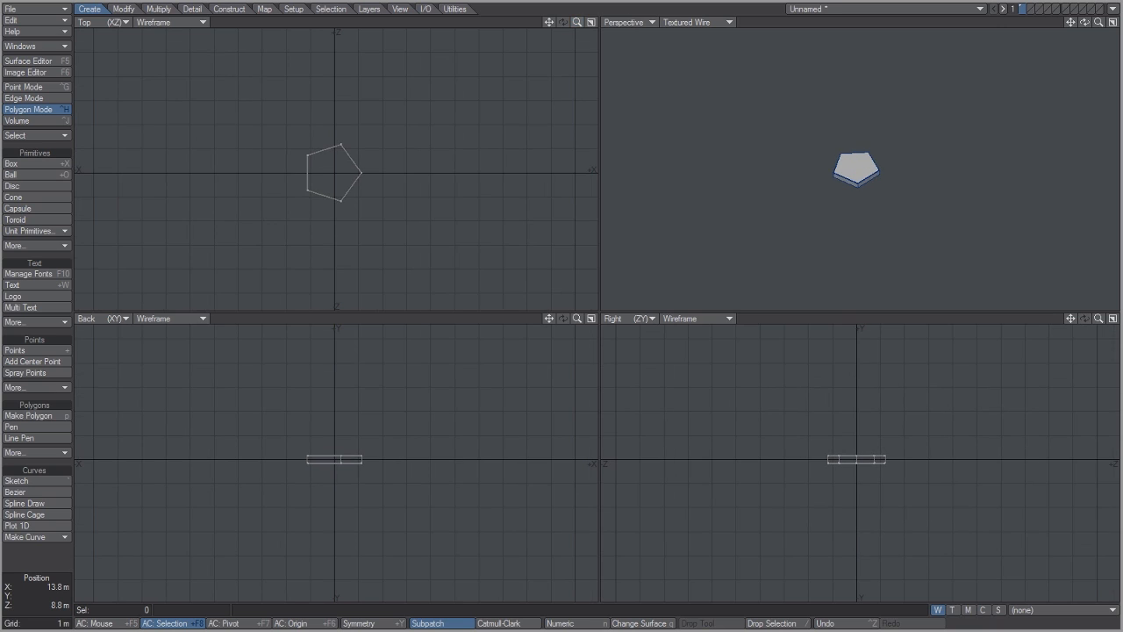
pyautogui.moveTo(1085, 24); pyautogui.dragTo(1096, 5)
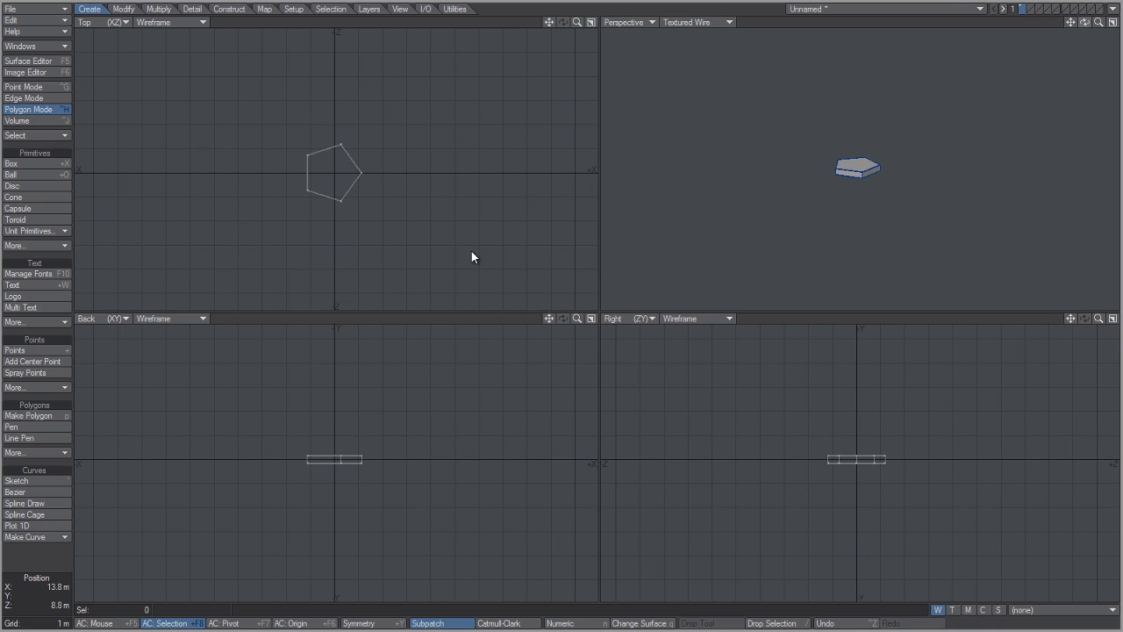
# Start a rectangular array of the block with a count of 8 in X, Y and Z.
pyautogui.click(163, 10)
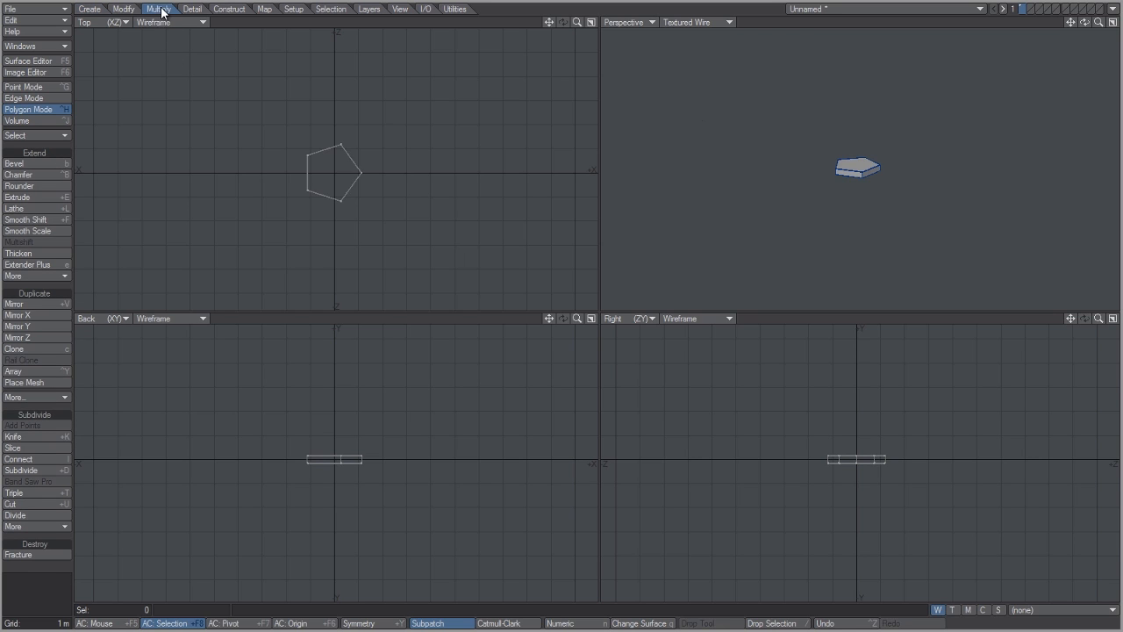
pyautogui.click(53, 371)
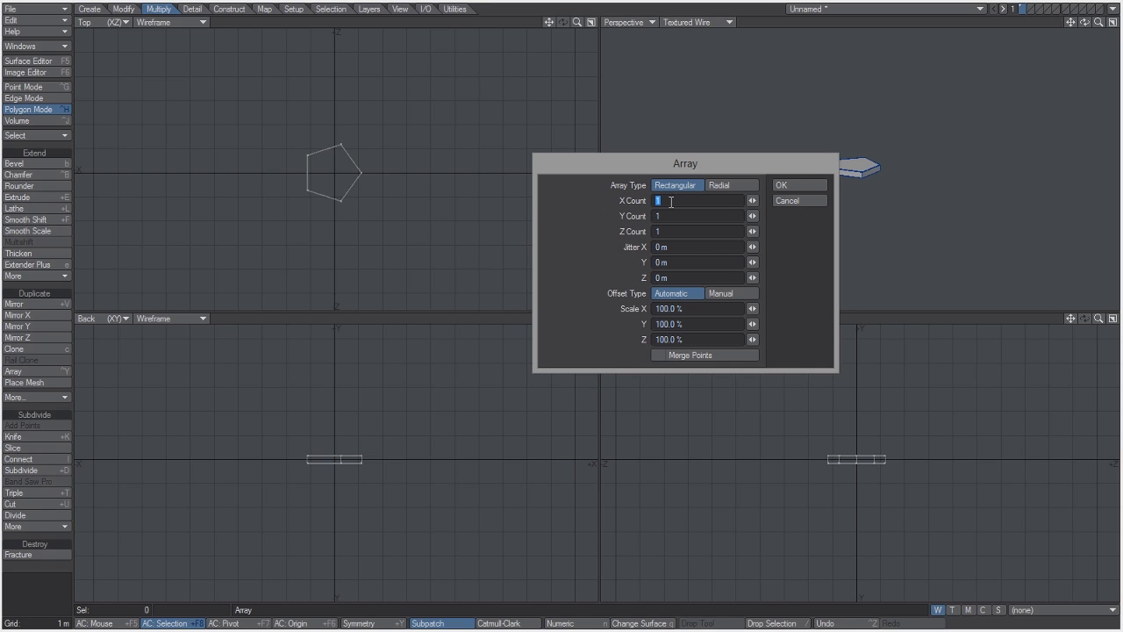
pyautogui.write('8')
pyautogui.press('Tab')
pyautogui.write('8')
pyautogui.press('Tab')
pyautogui.write('8')
# Set the array's automatic offset scale to 115% on X, Y and Z.
pyautogui.moveTo(699, 308); pyautogui.dragTo(636, 318)
pyautogui.write('115')
pyautogui.press('Tab')
pyautogui.write('115')
pyautogui.press('Tab')
pyautogui.write('115')
pyautogui.press('Return')
# Set the array's jitter to .05 m on each axis and create the copies.
pyautogui.moveTo(687, 247); pyautogui.dragTo(641, 249)
pyautogui.write('50')
pyautogui.press('Tab')
pyautogui.write('50')
pyautogui.press('Tab')
pyautogui.write('.05')
pyautogui.press('Return')
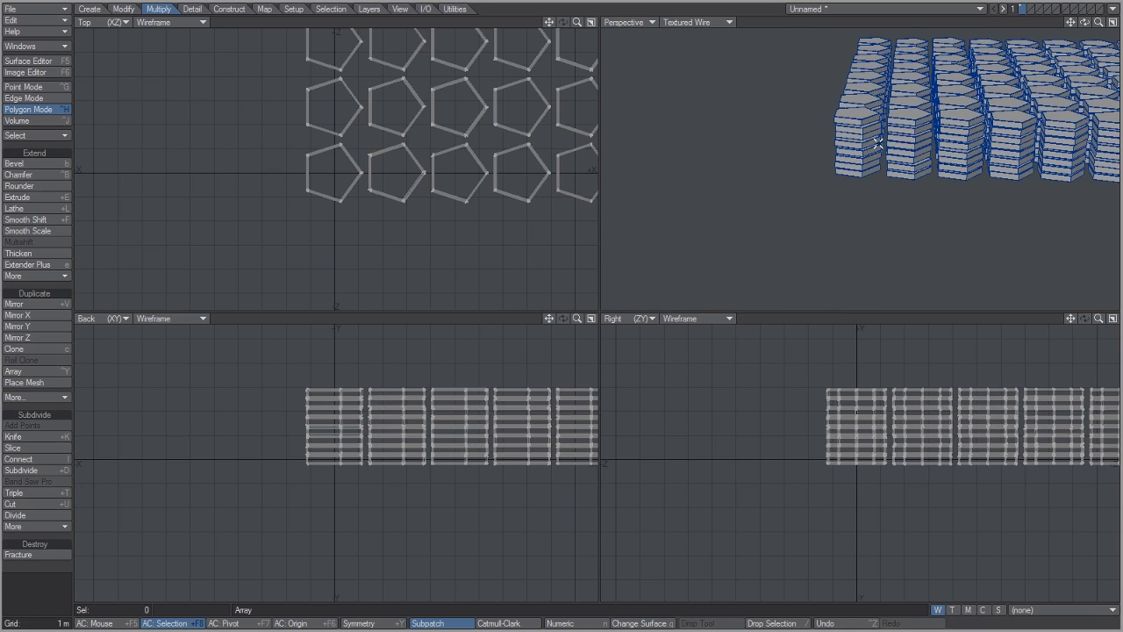
# Centre the whole array of pentagon blocks on the origin.
pyautogui.press('a')
pyautogui.moveTo(1099, 21); pyautogui.dragTo(1034, 81)
pyautogui.press('a')
pyautogui.press('F2')
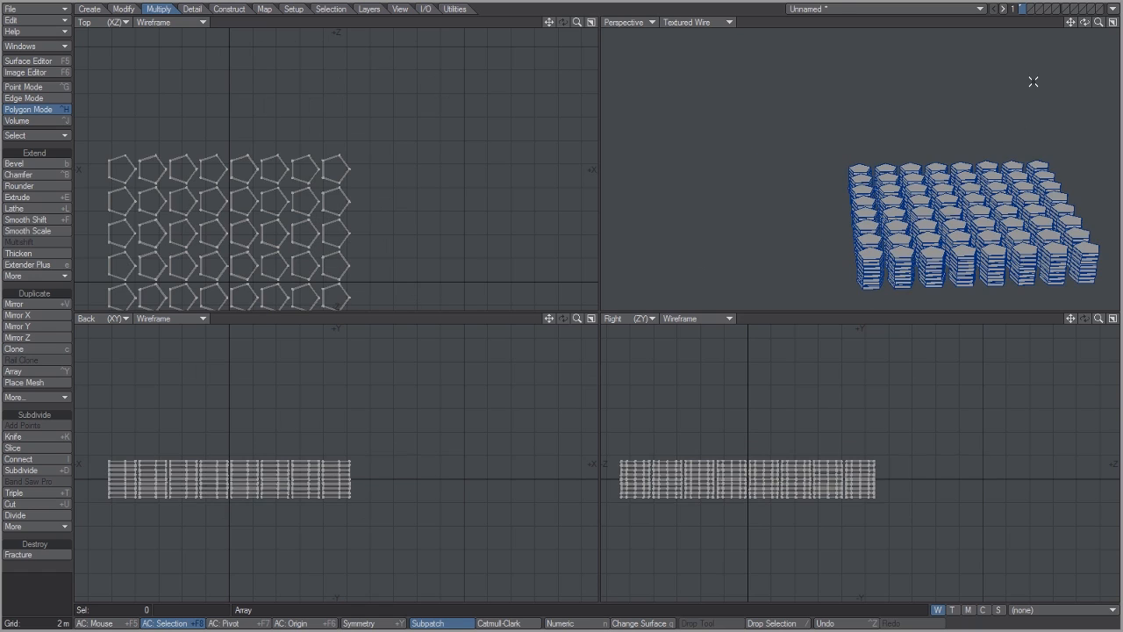
# On the second layer, with the blocks as background, draw a thin box about 65 m square extending around them.
pyautogui.click(1031, 8)
pyautogui.click(1023, 13)
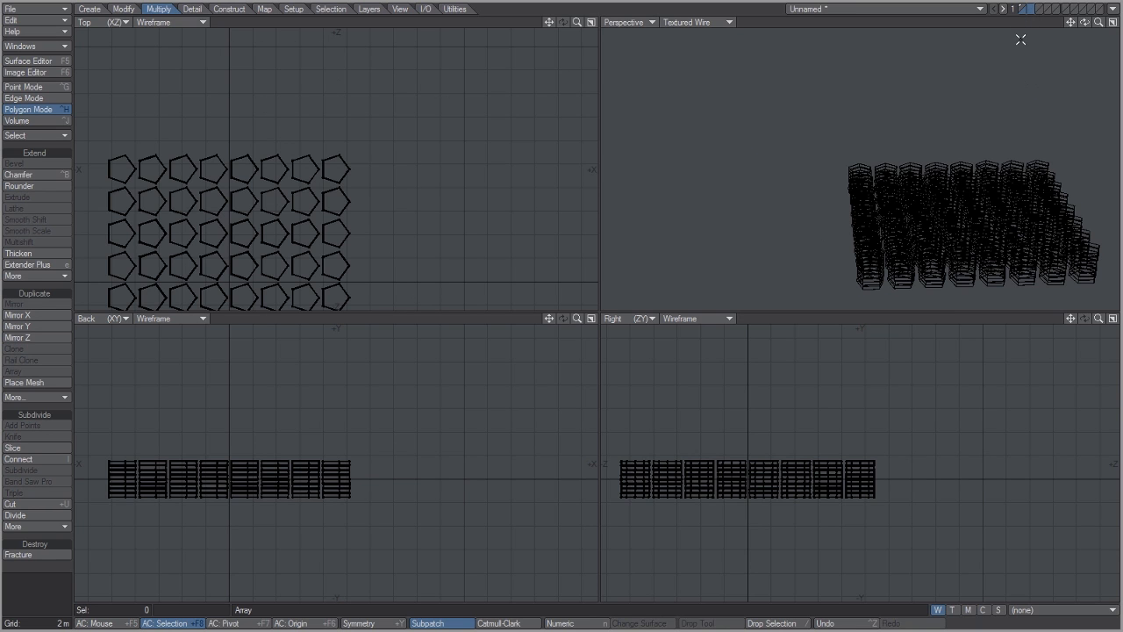
pyautogui.press('a')
pyautogui.moveTo(575, 21); pyautogui.dragTo(481, 250)
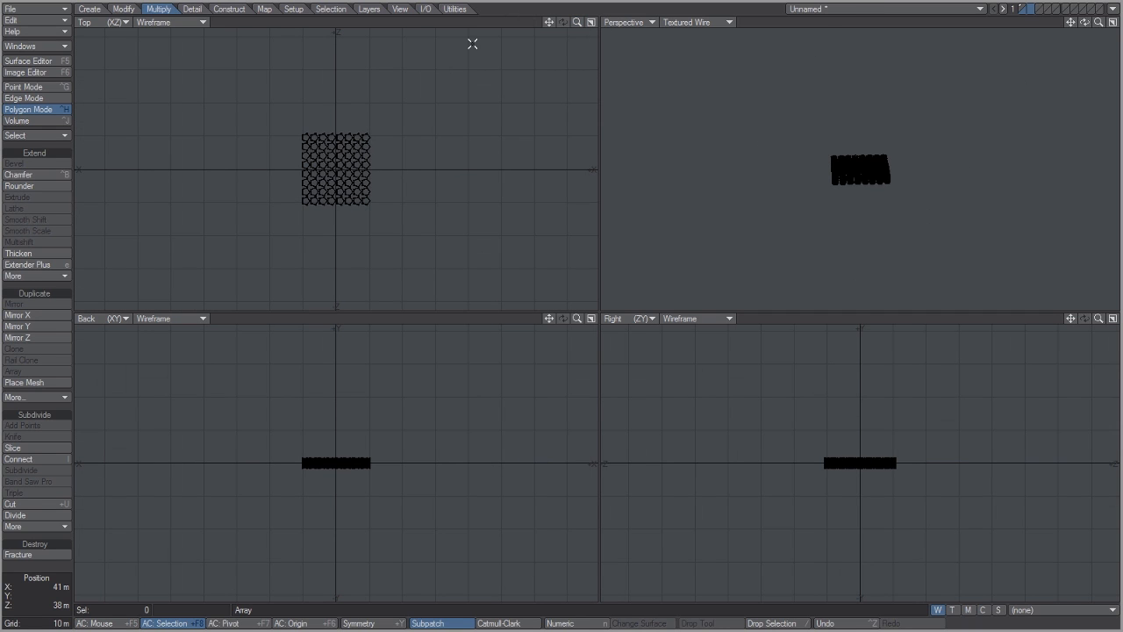
pyautogui.hotkey('shift', 'x')
pyautogui.moveTo(205, 56); pyautogui.dragTo(307, 160)
pyautogui.keyDown('ctrl'); pyautogui.moveTo(412, 203); pyautogui.dragTo(441, 255); pyautogui.keyUp('ctrl')
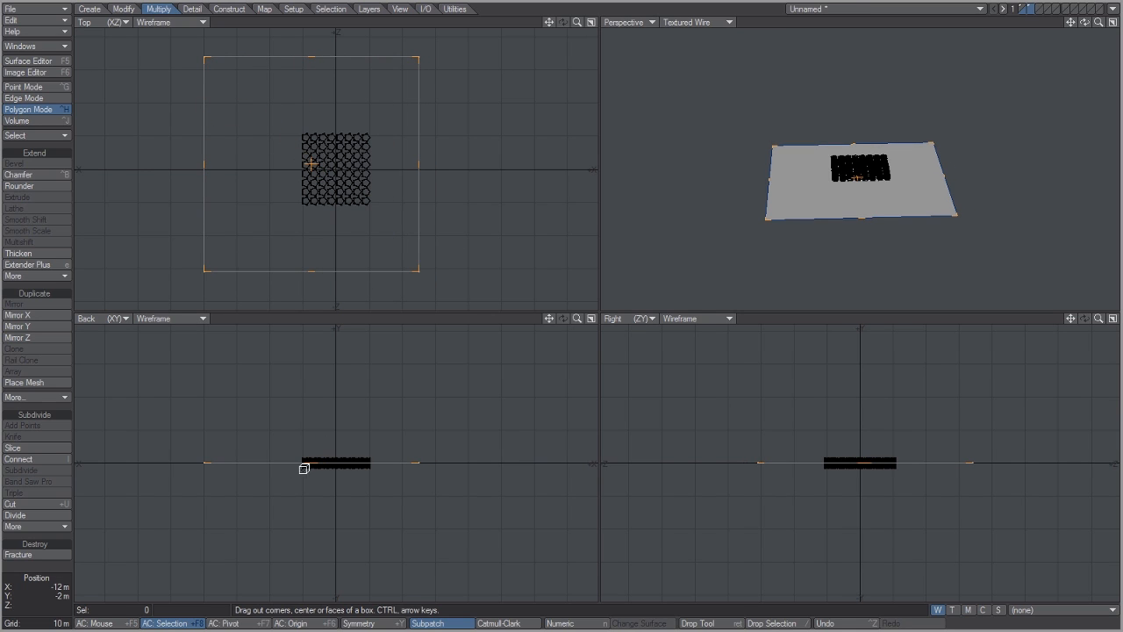
pyautogui.moveTo(310, 474); pyautogui.dragTo(313, 464)
# Divide the thin box into 13 by 13 segments in X and Z, finish it, and centre it on the origin.
pyautogui.press('Up')
pyautogui.press('Up')
pyautogui.press('Up')
pyautogui.press('Up')
pyautogui.press('Up')
pyautogui.press('Up')
pyautogui.press('Up')
pyautogui.press('Up')
pyautogui.press('Up')
pyautogui.press('Up')
pyautogui.press('Up')
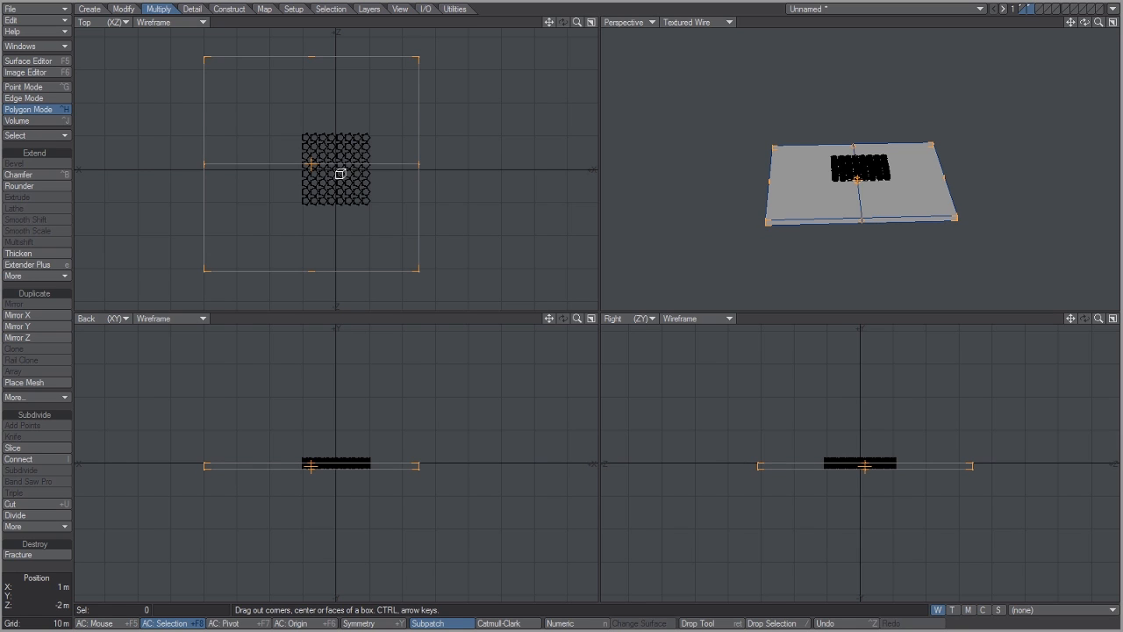
pyautogui.press('Right')
pyautogui.press('Right')
pyautogui.press('Right')
pyautogui.press('Right')
pyautogui.press('Right')
pyautogui.press('Right')
pyautogui.press('Right')
pyautogui.press('Right')
pyautogui.press('Right')
pyautogui.press('Right')
pyautogui.press('Right')
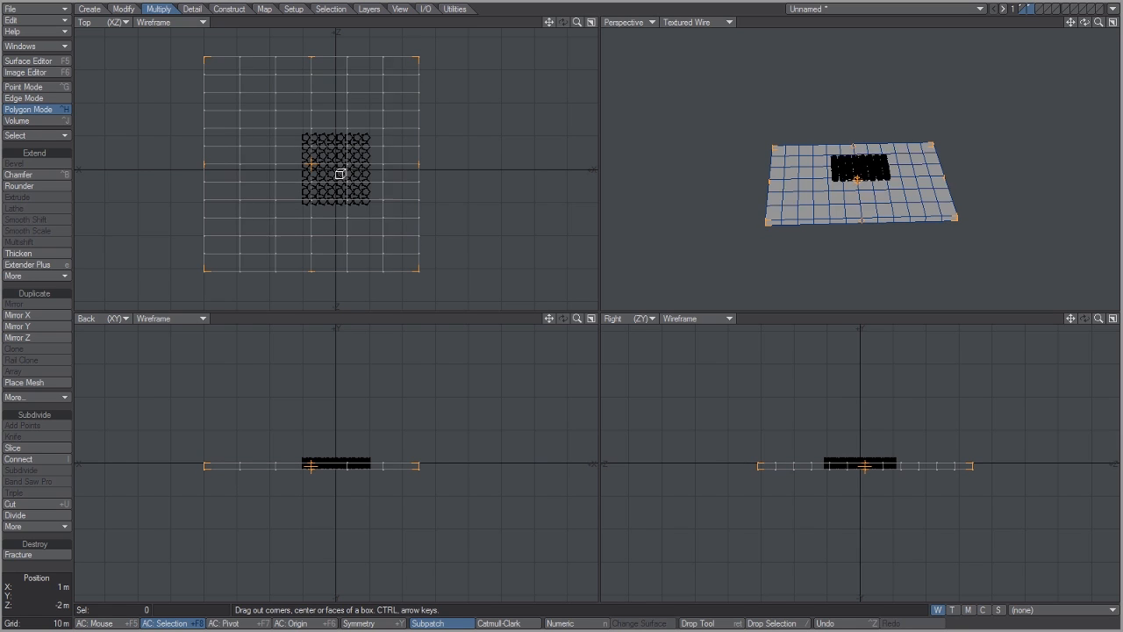
pyautogui.press('Right')
pyautogui.press('Up')
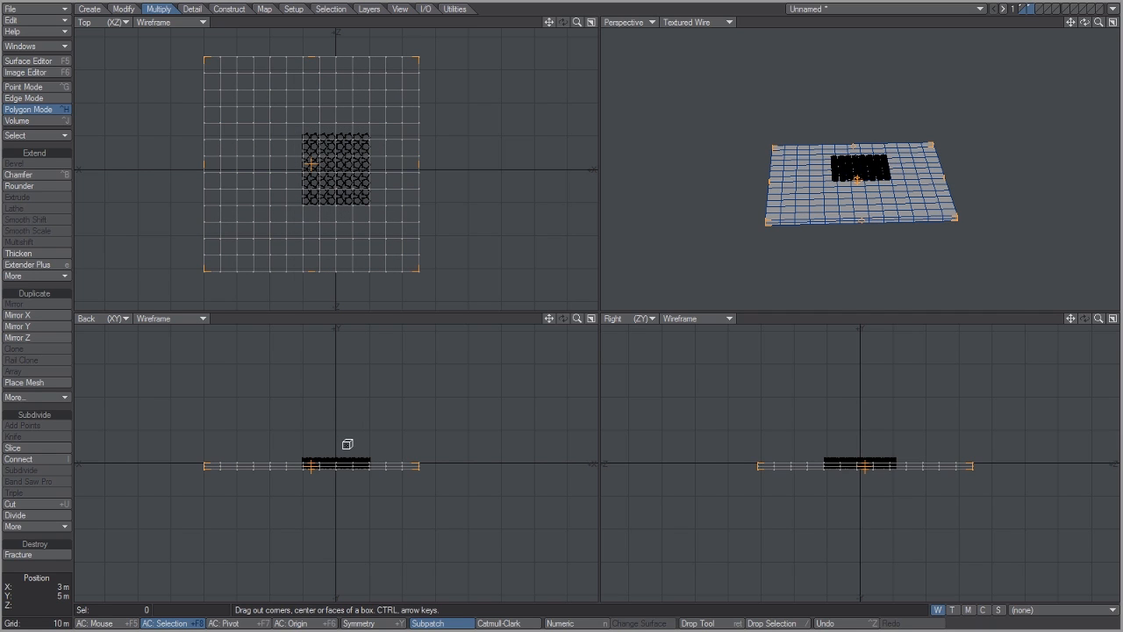
pyautogui.press('Up')
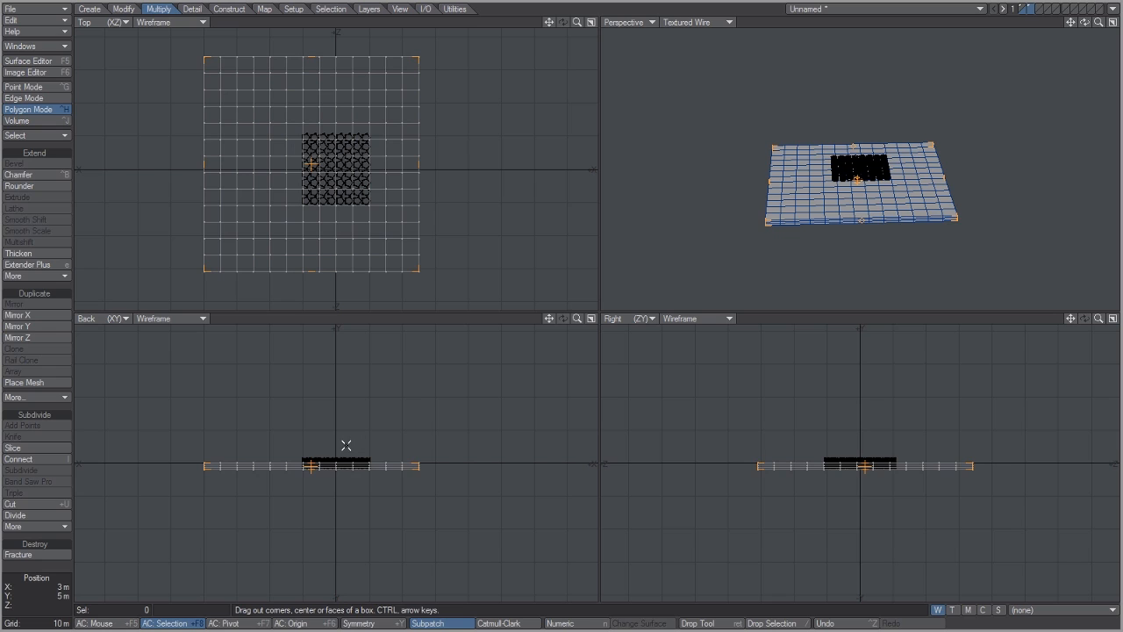
pyautogui.press('Return')
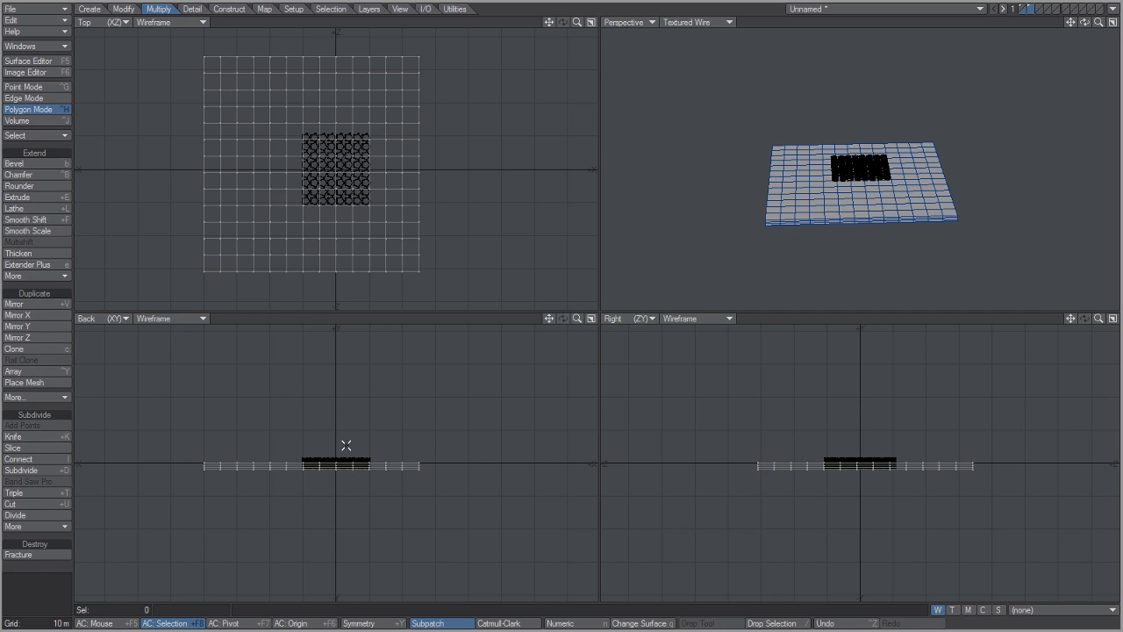
pyautogui.press('F2')
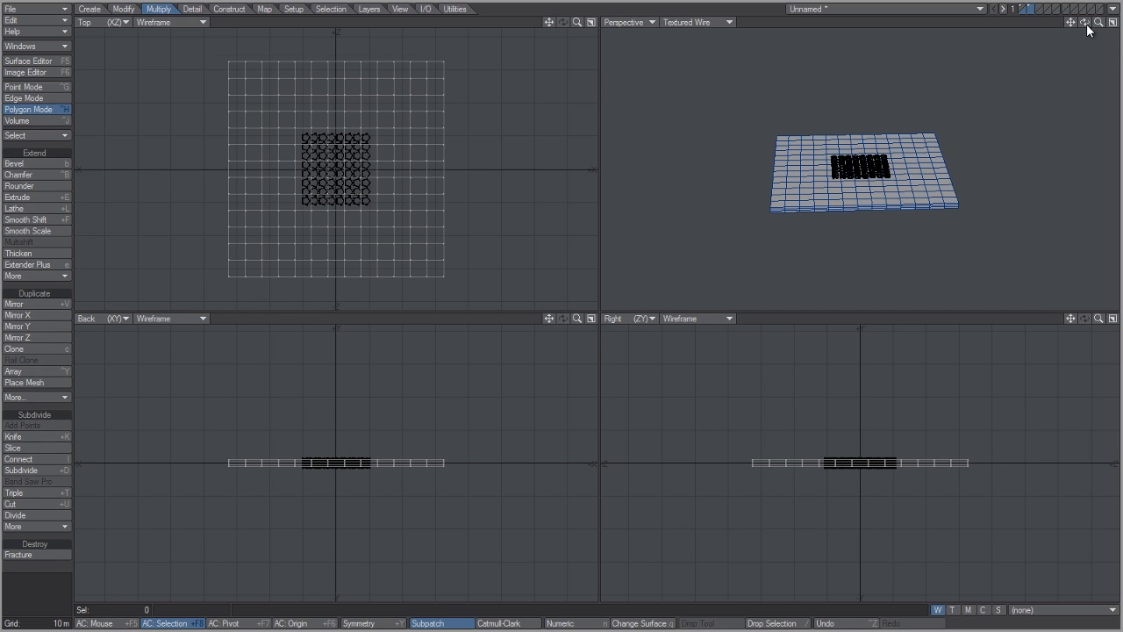
# Assign a new surface named Blocks to the pentagon blocks on the first layer.
pyautogui.click(1022, 9)
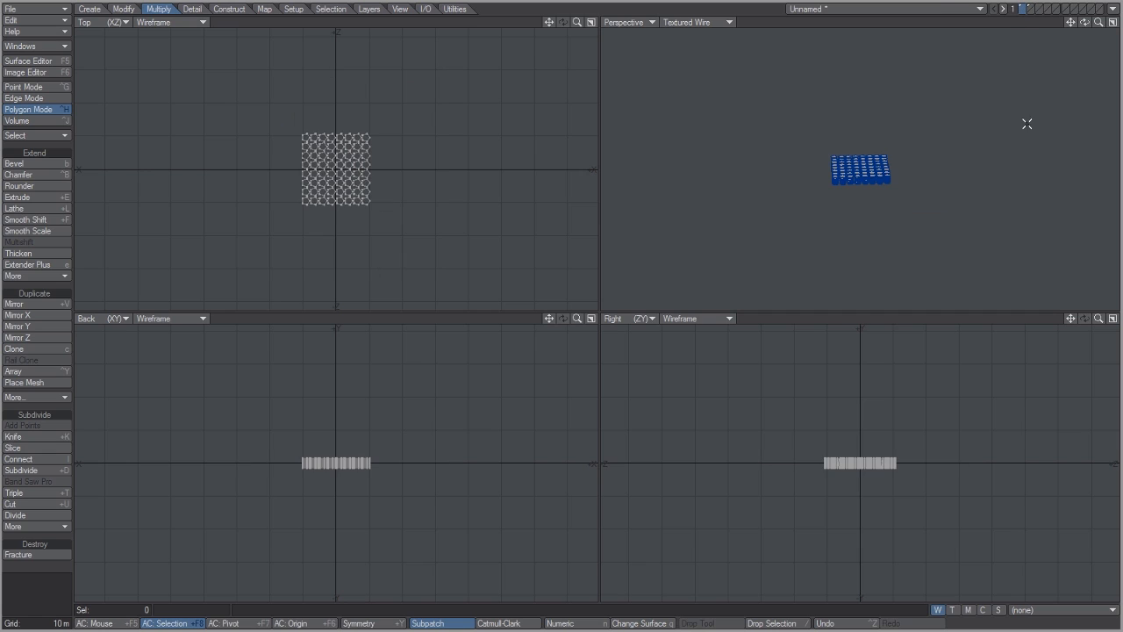
pyautogui.press('q')
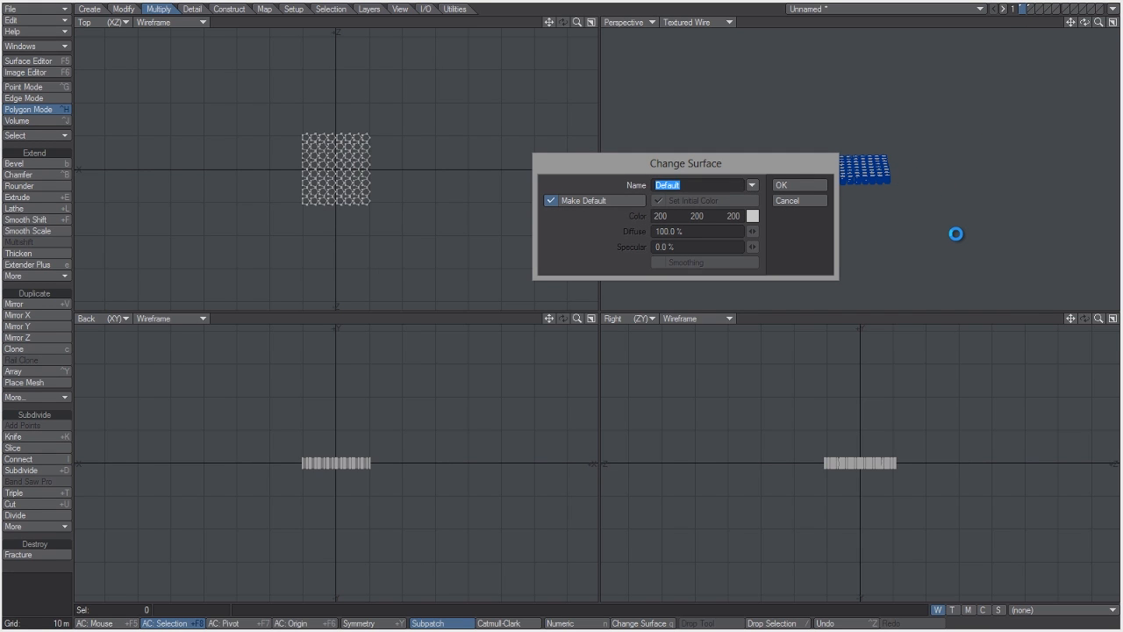
pyautogui.write('Blocks')
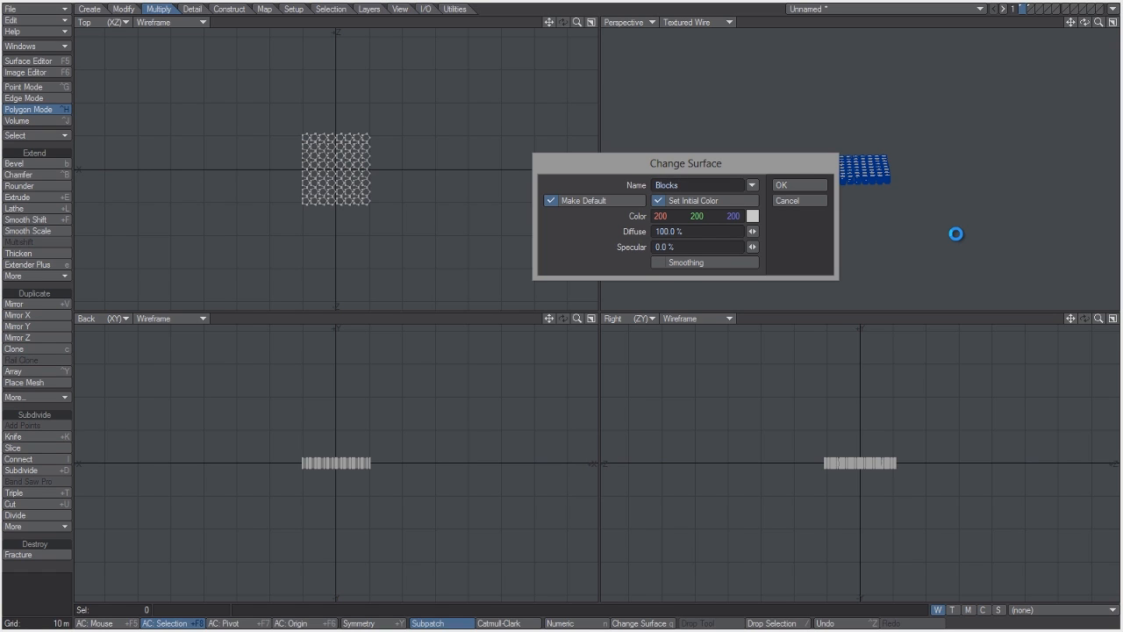
pyautogui.click(817, 184)
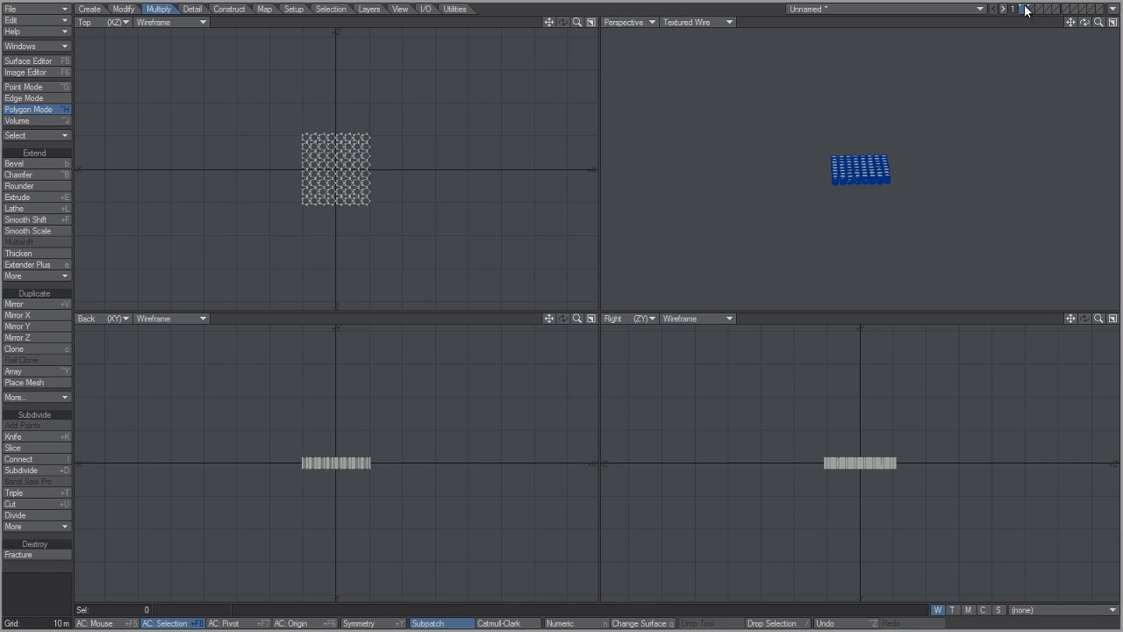
# Assign a new surface named Ground to the subdivided box on the second layer.
pyautogui.click(1026, 9)
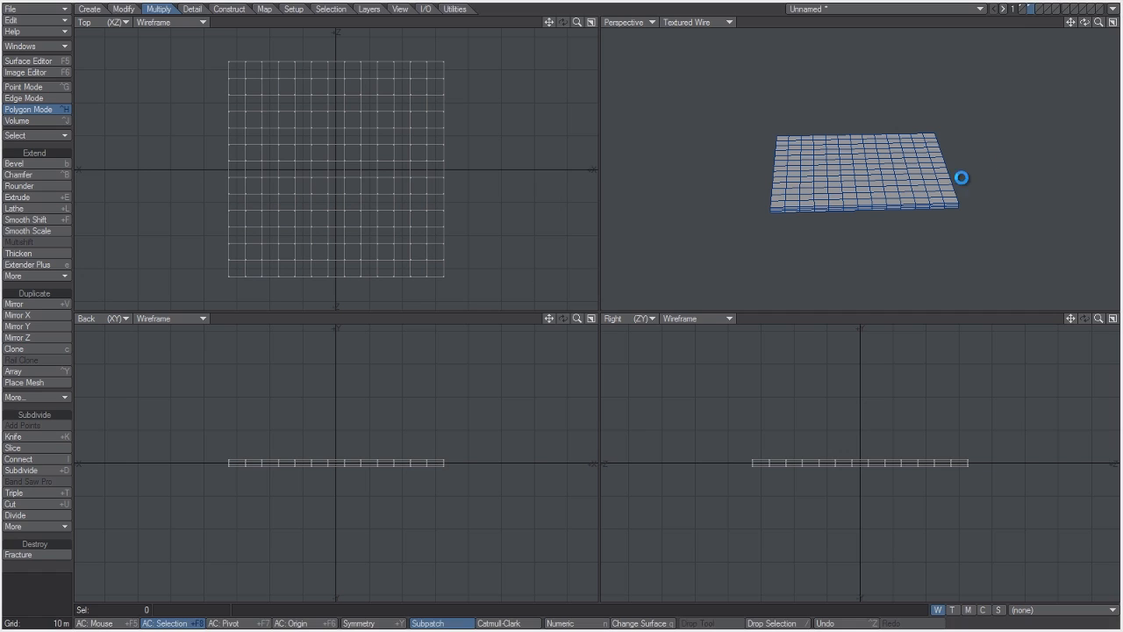
pyautogui.press('q')
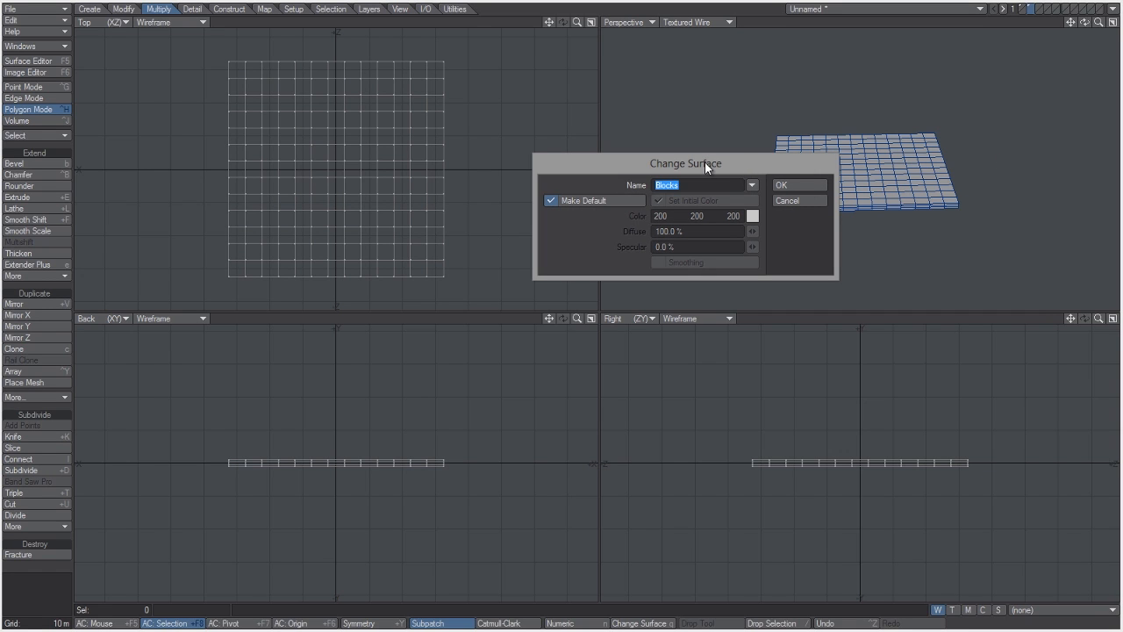
pyautogui.write('Ground')
pyautogui.press('Return')
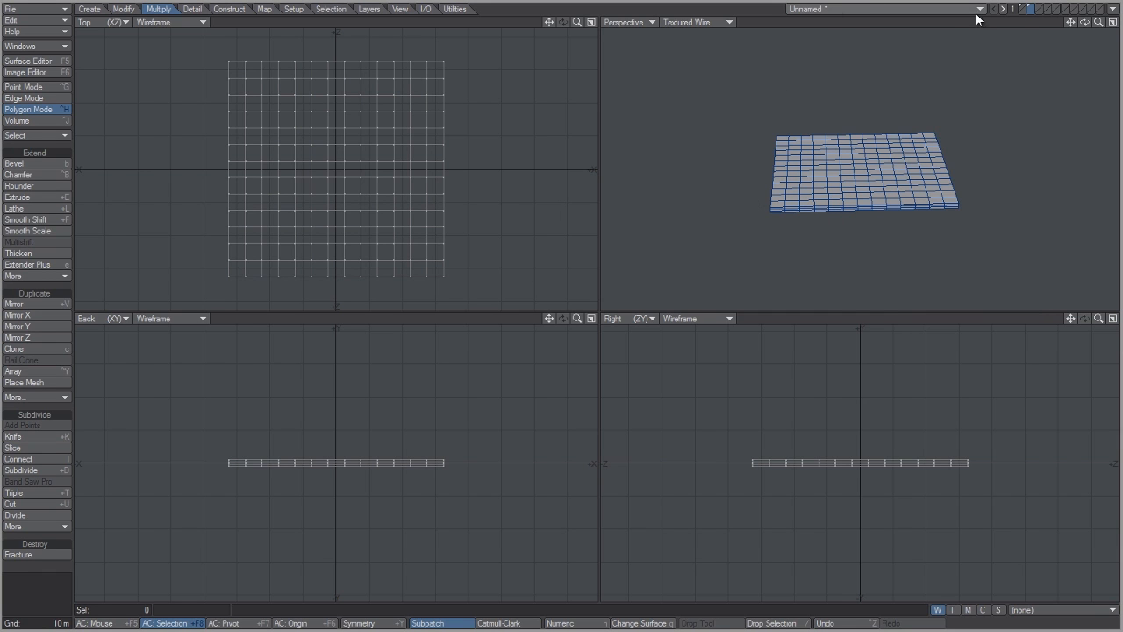
# From the first layer, save the object as Blocks in the Logo Reveal Objects folder and send it to Layout.
pyautogui.click(1023, 10)
pyautogui.moveTo(1098, 22); pyautogui.dragTo(1051, 71)
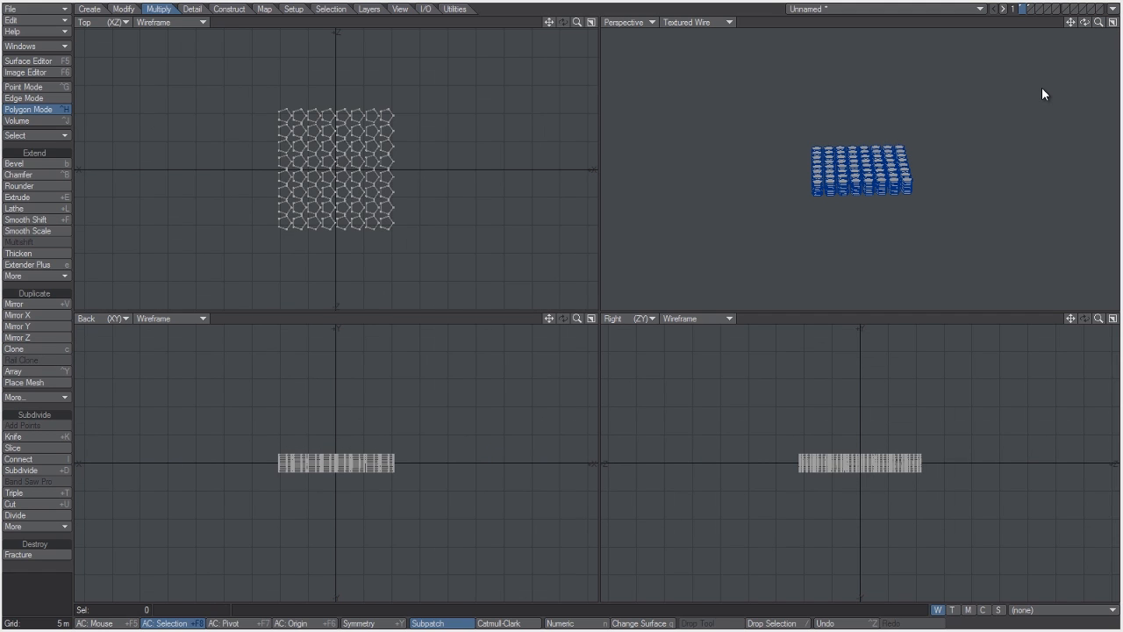
pyautogui.press('s')
pyautogui.click(154, 39)
pyautogui.doubleClick(158, 133)
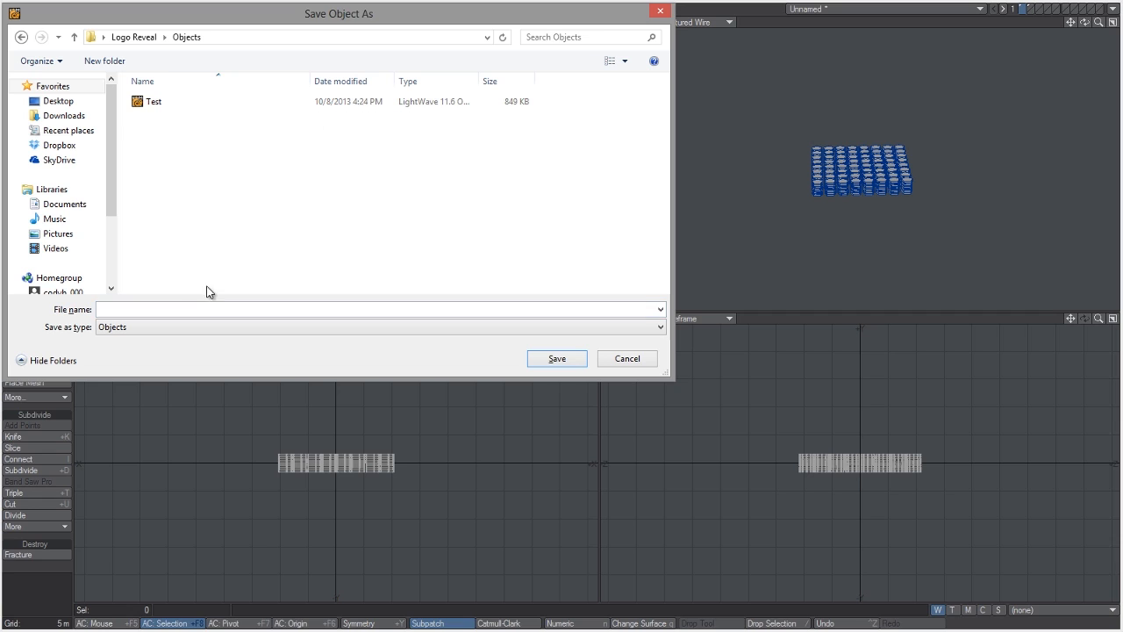
pyautogui.click(207, 307)
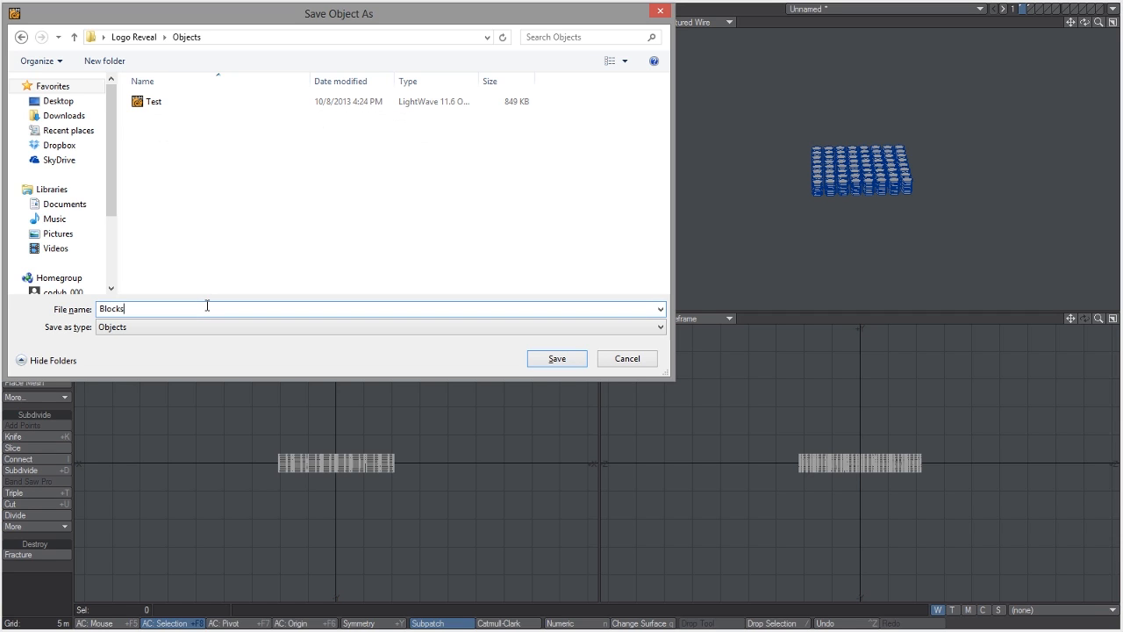
pyautogui.press('Return')
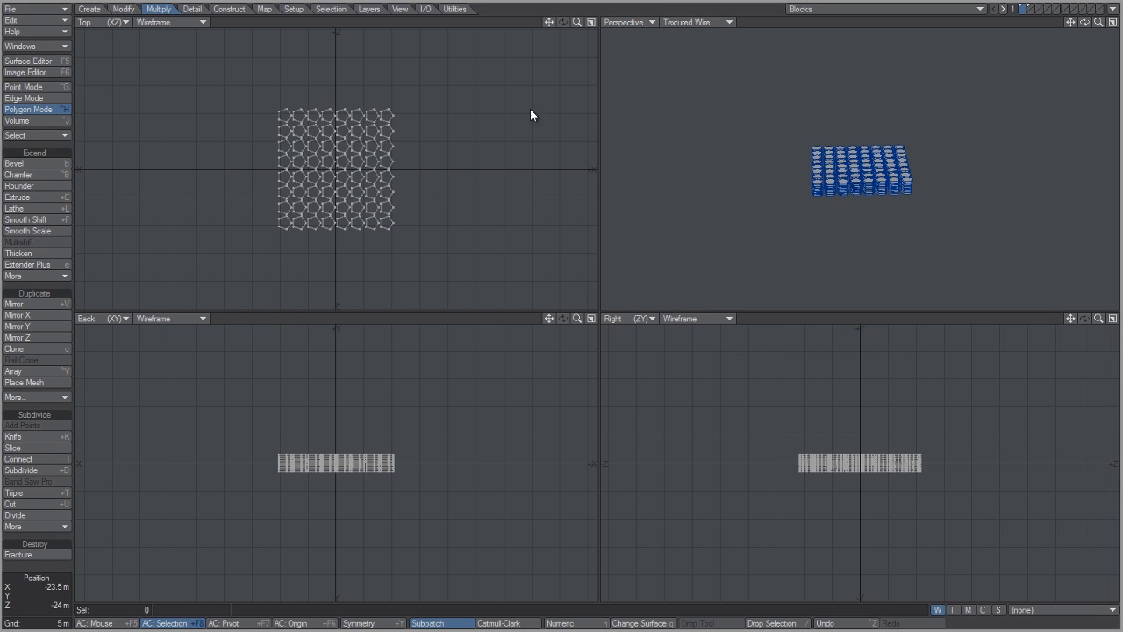
pyautogui.click(1110, 12)
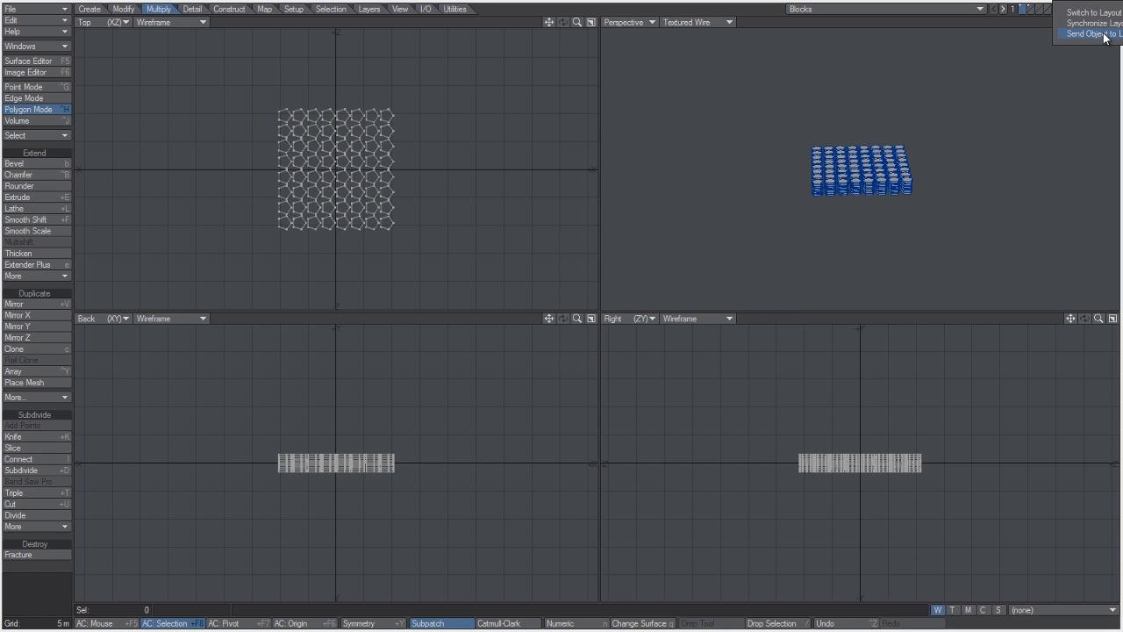
pyautogui.click(1098, 34)
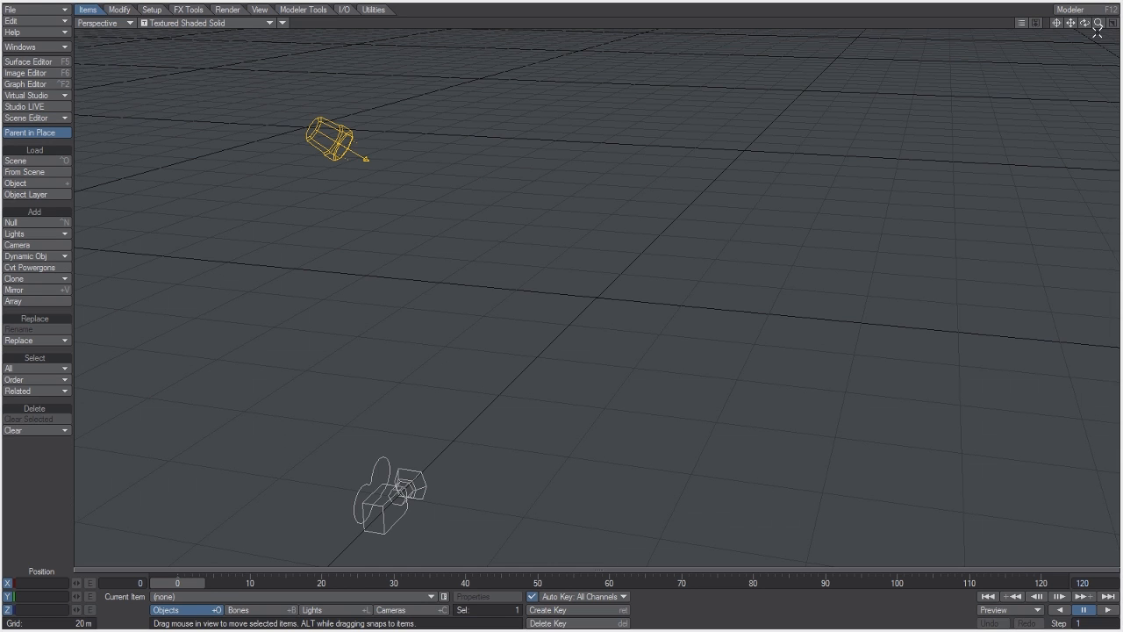
# Set the display grid square size to 1 m.
pyautogui.press('d')
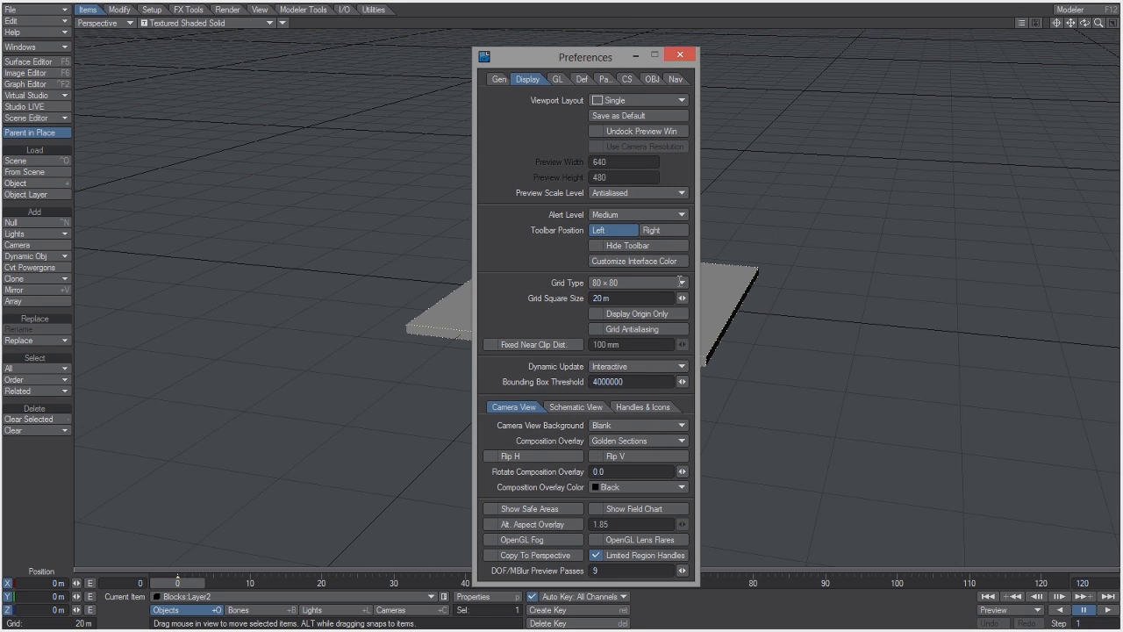
pyautogui.click(593, 298)
pyautogui.write('1')
pyautogui.press('Return')
pyautogui.click(680, 54)
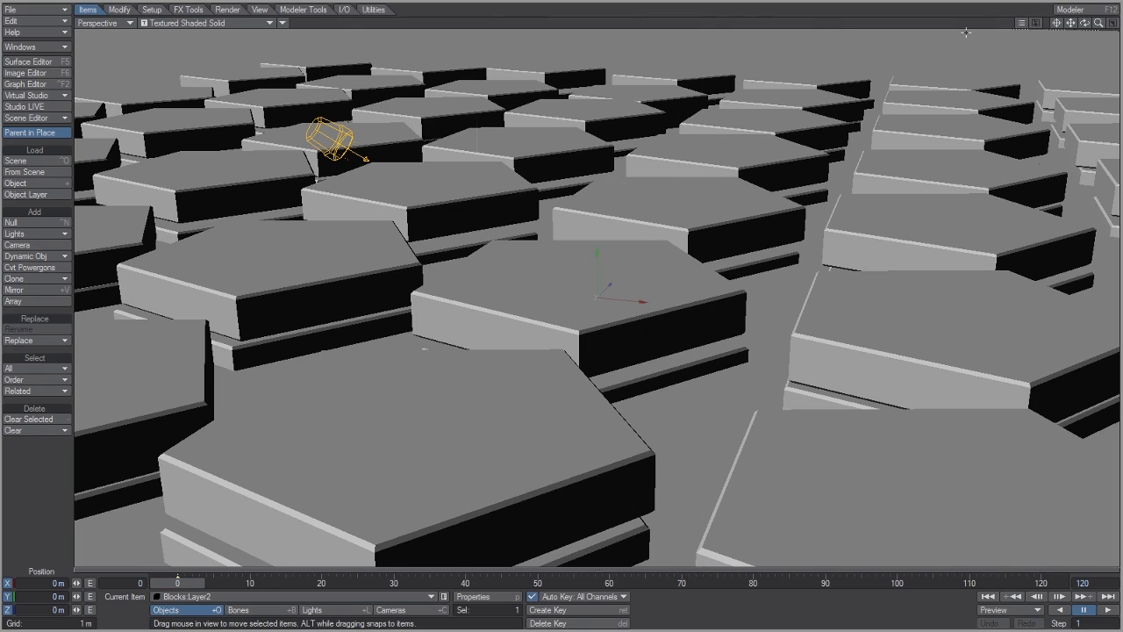
# In the back view, raise the pentagon blocks layer above the ground to about 13.7 m in Y.
pyautogui.moveTo(1085, 24); pyautogui.dragTo(990, 168)
pyautogui.press('1')
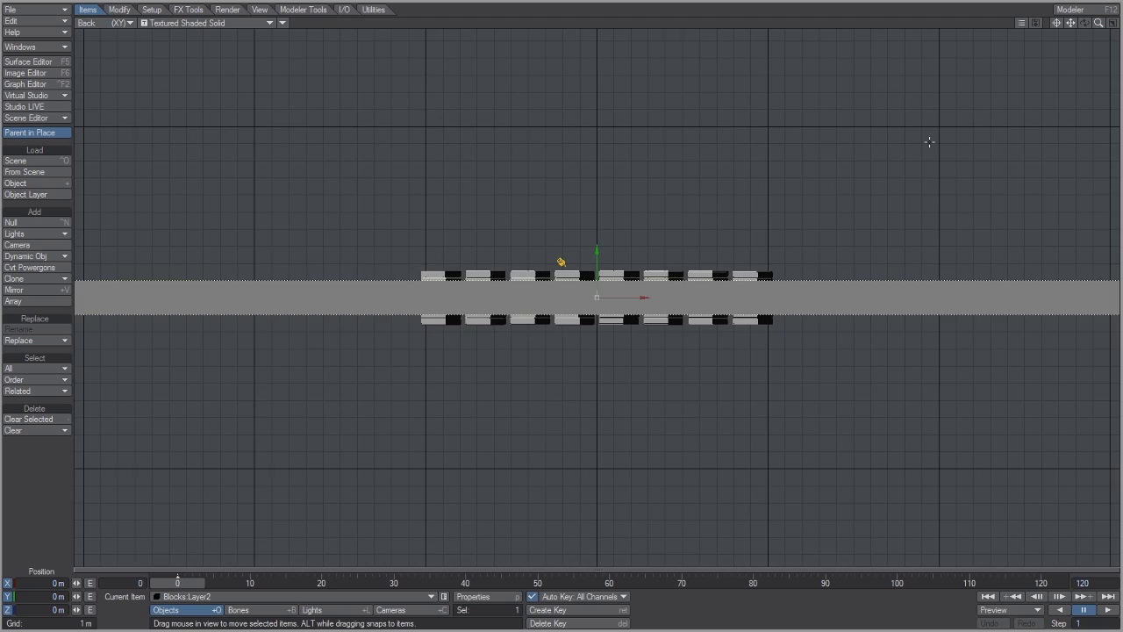
pyautogui.moveTo(1100, 23); pyautogui.dragTo(912, 103)
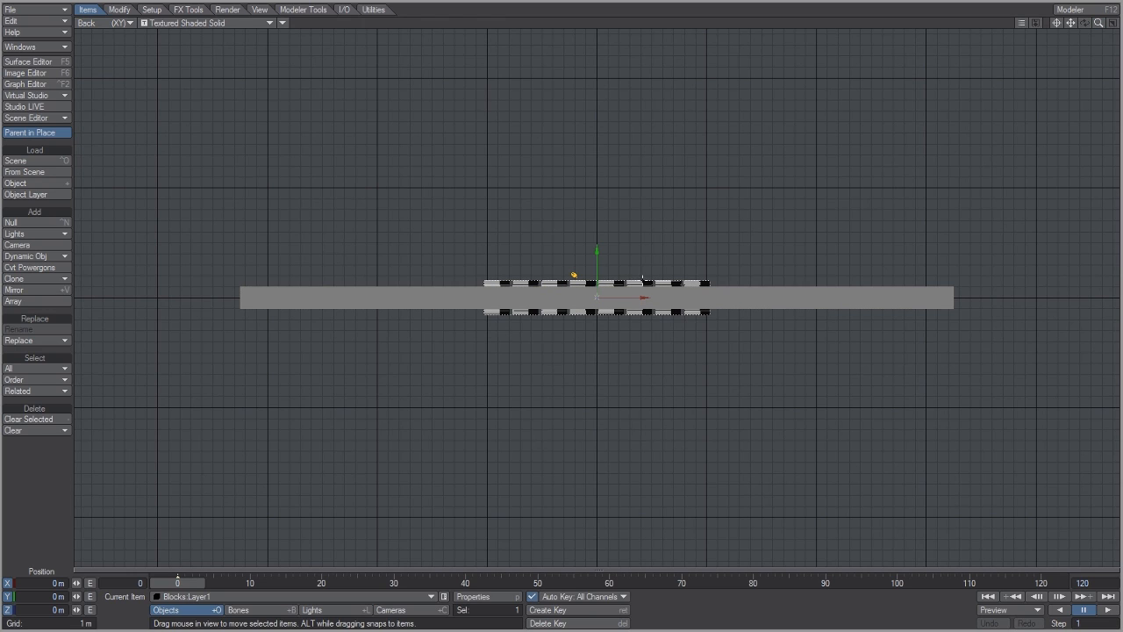
pyautogui.moveTo(574, 274); pyautogui.dragTo(574, 125)
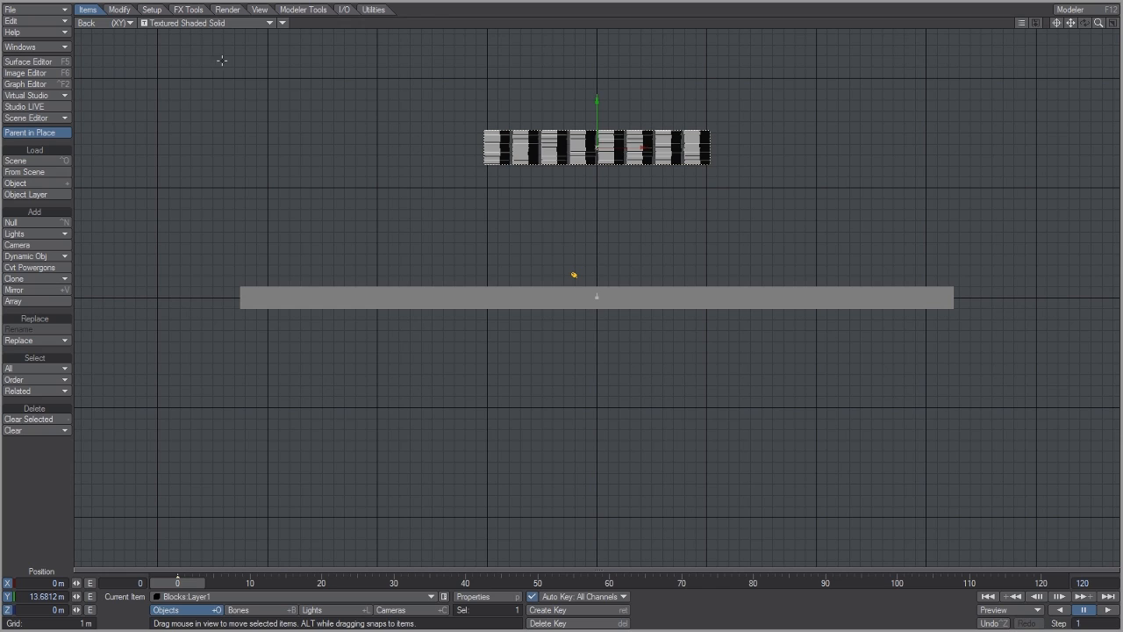
# Make the pentagon blocks a Bullet parts body and the ground box a static body.
pyautogui.click(189, 10)
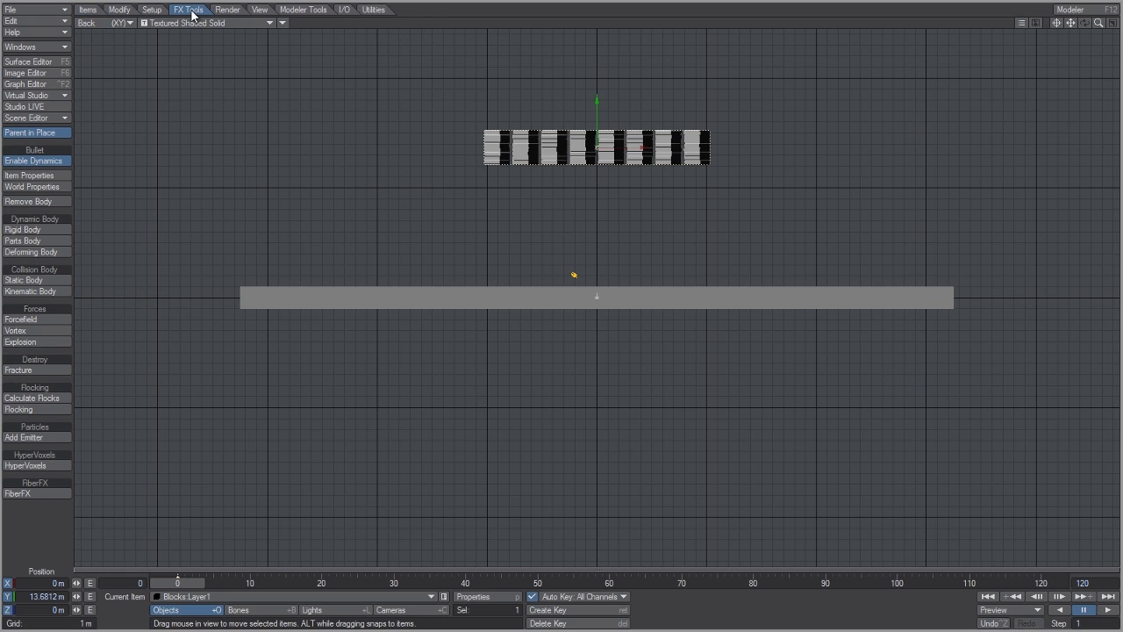
pyautogui.click(63, 243)
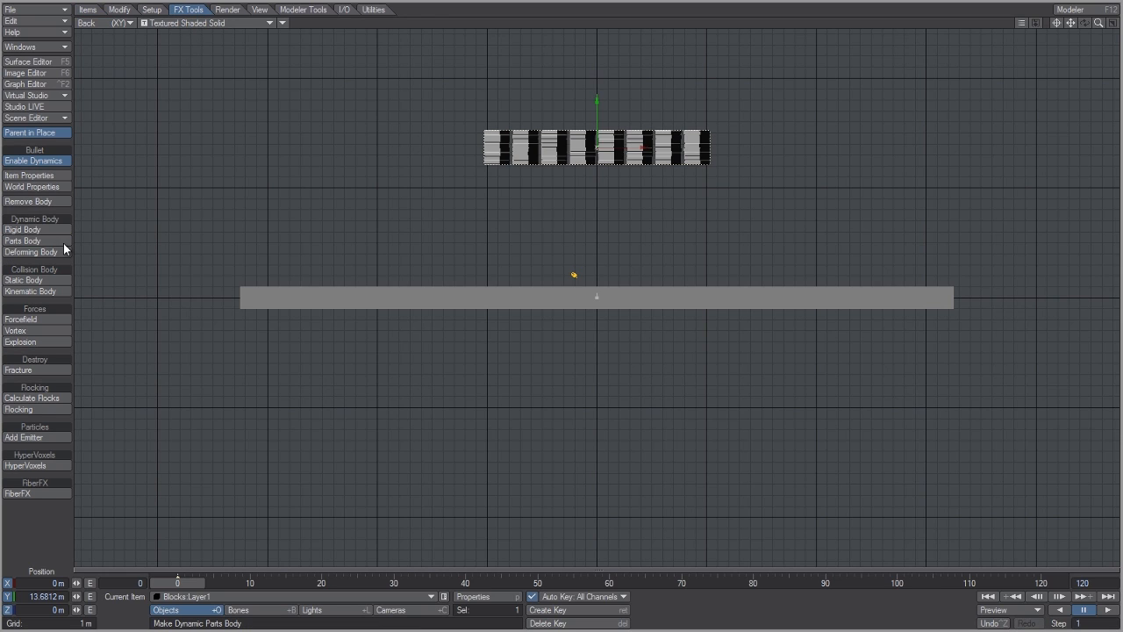
pyautogui.click(343, 293)
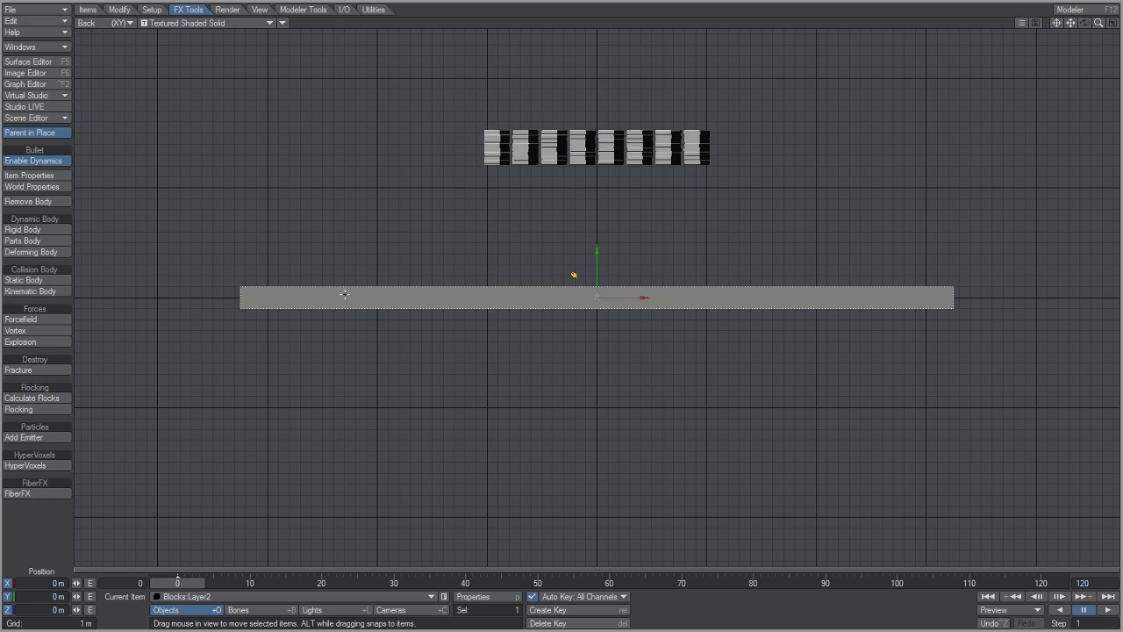
pyautogui.click(45, 280)
# Calculate the falling-blocks simulation through frame 120 and play it back in the perspective view.
pyautogui.click(1052, 583)
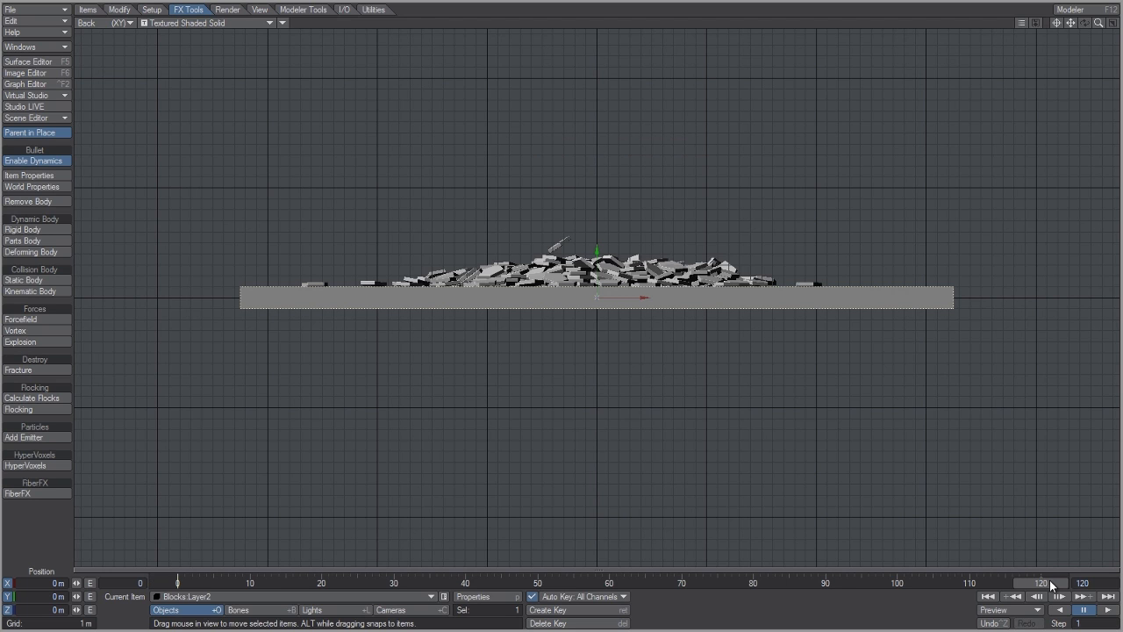
pyautogui.press('6')
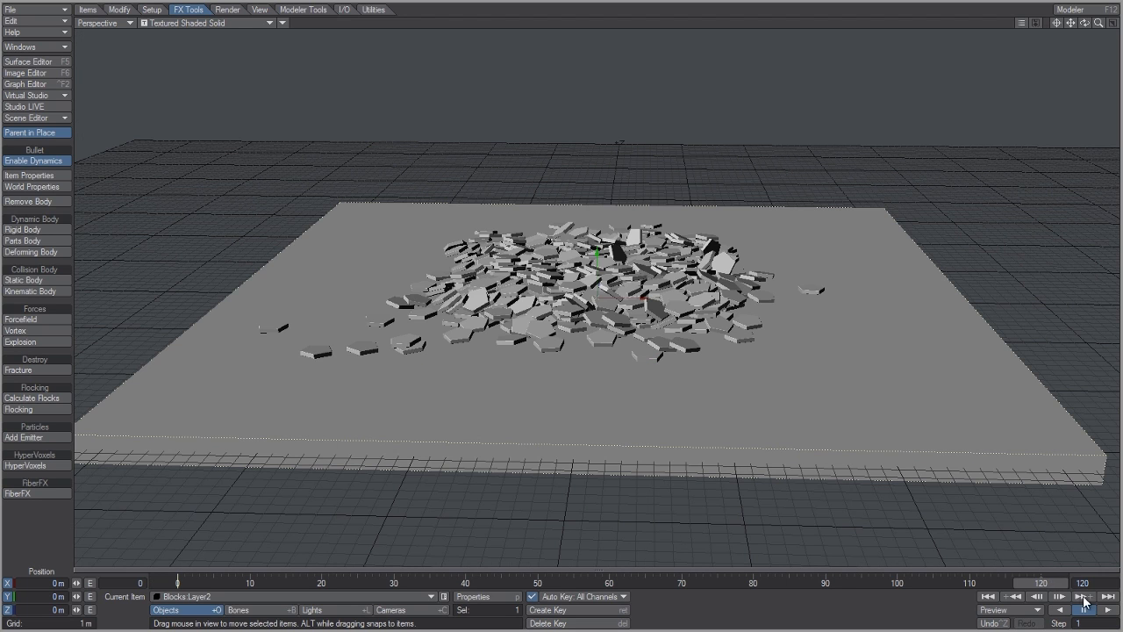
pyautogui.click(1107, 610)
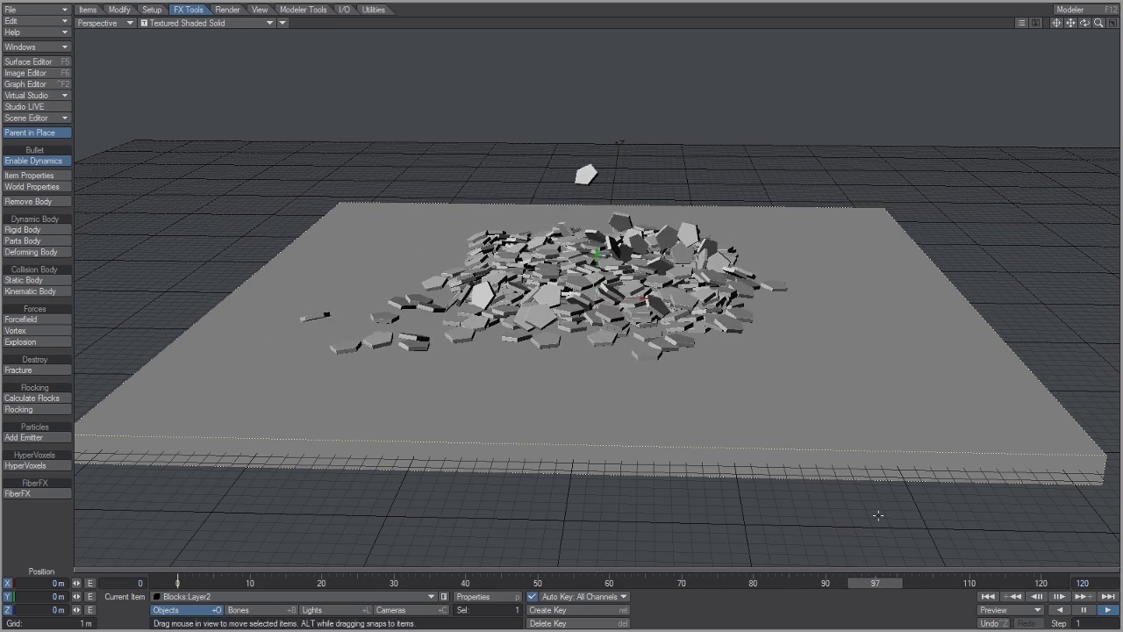
# At frame 0 in the back view, lower the pentagon blocks to about 9.85 m in Y.
pyautogui.moveTo(432, 587); pyautogui.dragTo(178, 587)
pyautogui.press('1')
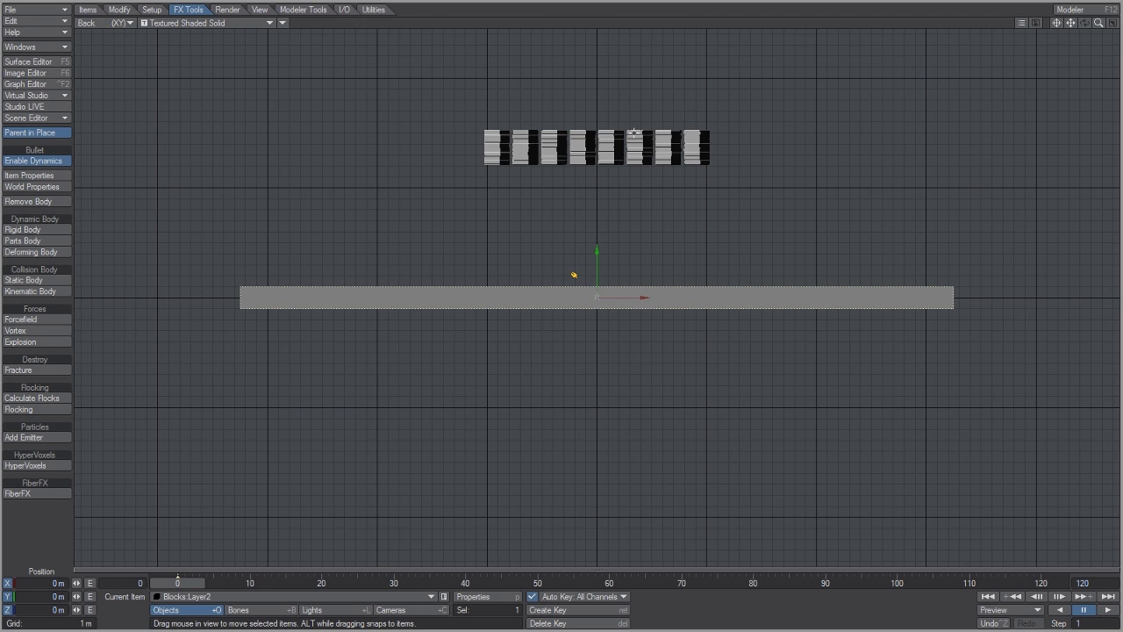
pyautogui.click(608, 108)
pyautogui.moveTo(596, 100); pyautogui.dragTo(597, 142)
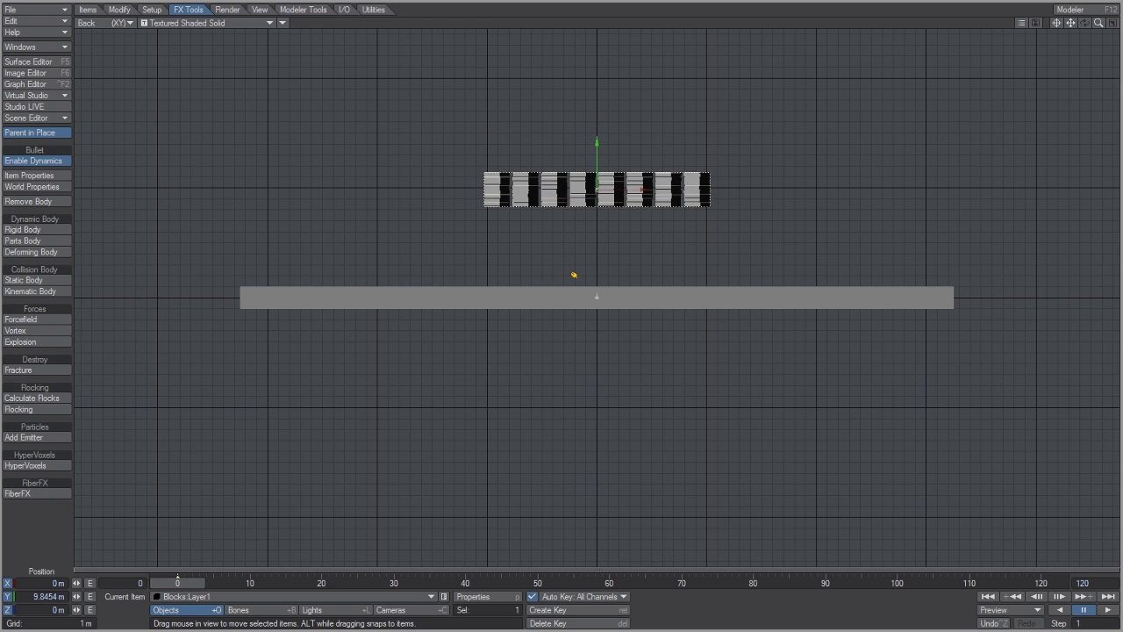
# In the Bullet dynamics item properties, set friction to 60% for the blocks and 65% for the ground.
pyautogui.click(53, 186)
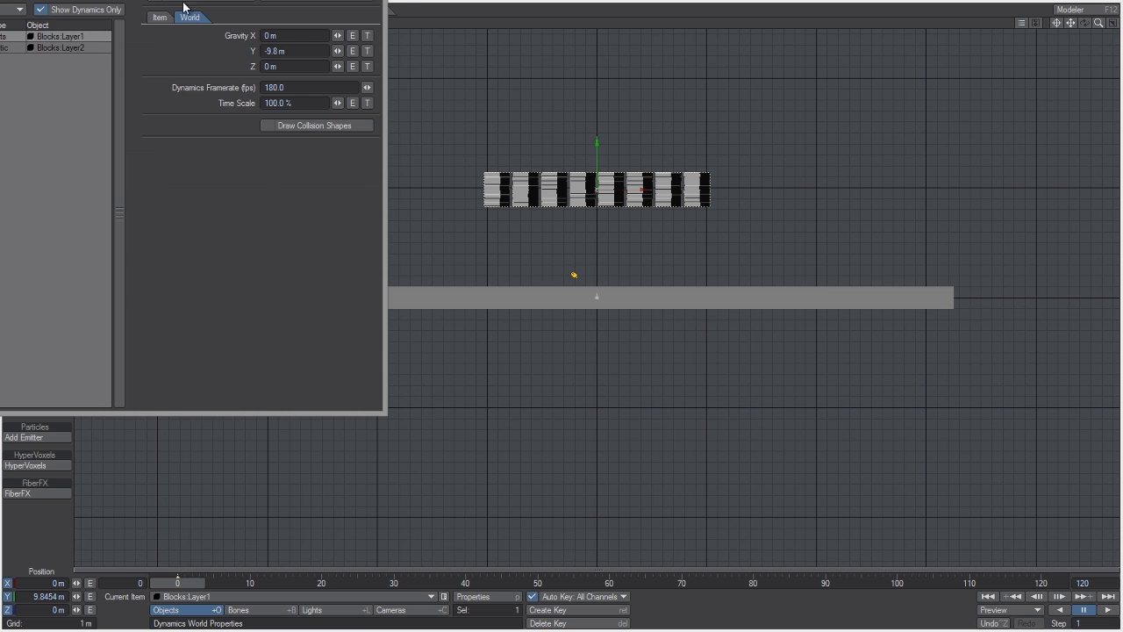
pyautogui.click(361, 124)
pyautogui.moveTo(498, 345); pyautogui.dragTo(462, 347)
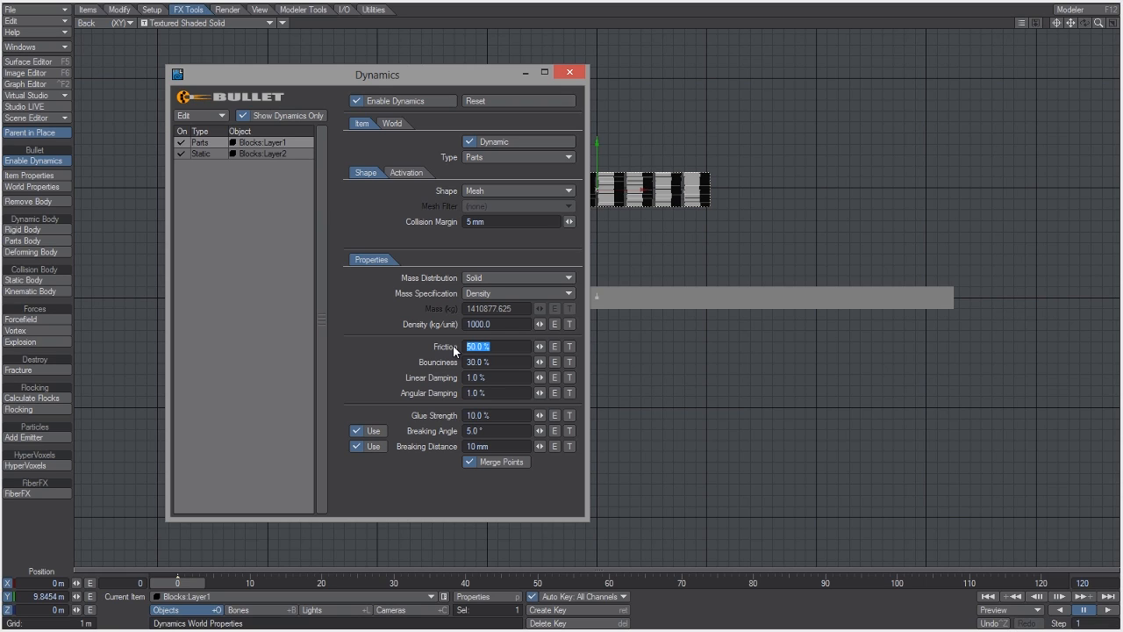
pyautogui.click(278, 154)
pyautogui.moveTo(508, 345); pyautogui.dragTo(425, 347)
pyautogui.write('65')
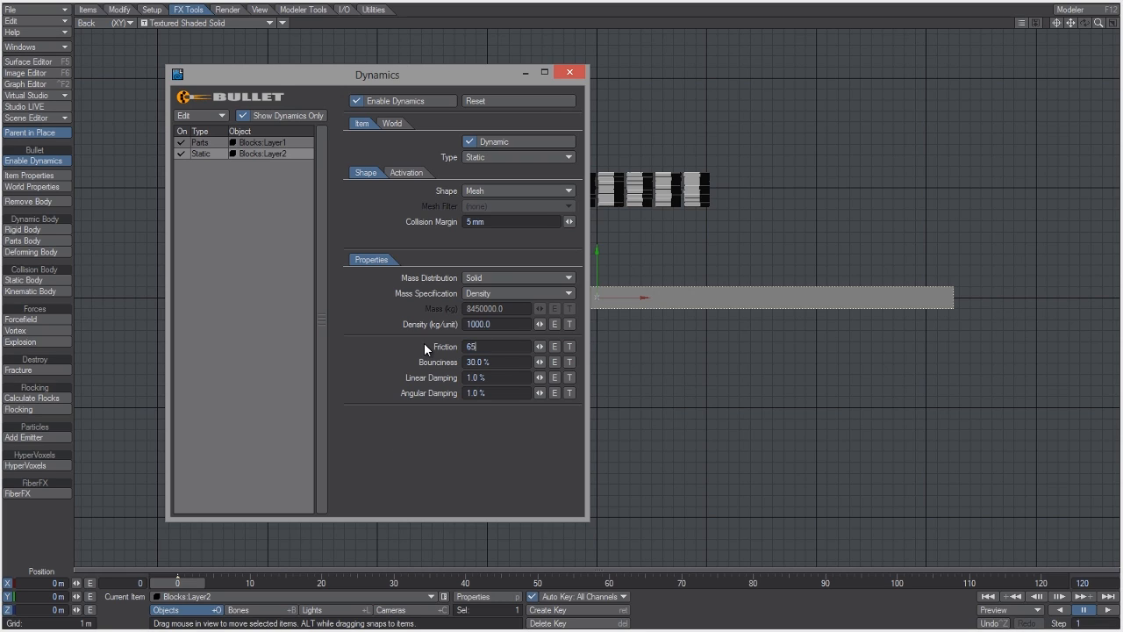
pyautogui.press('Return')
pyautogui.click(576, 75)
# Recalculate the simulation through frame 120 and review the fall and settled pile in the perspective and top views.
pyautogui.press('4')
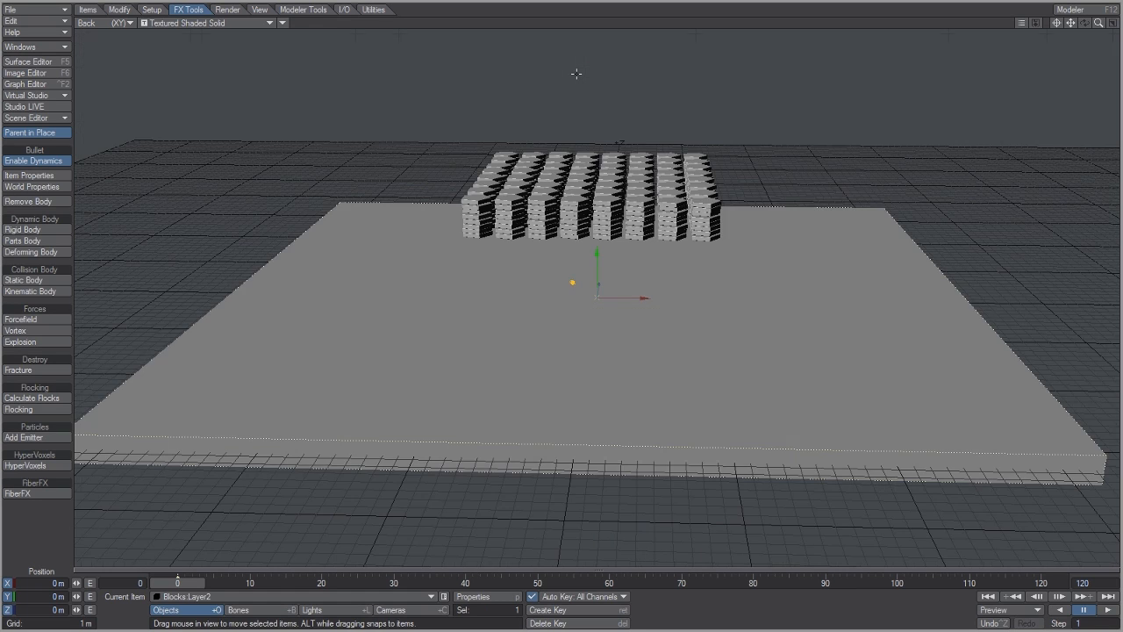
pyautogui.click(1056, 584)
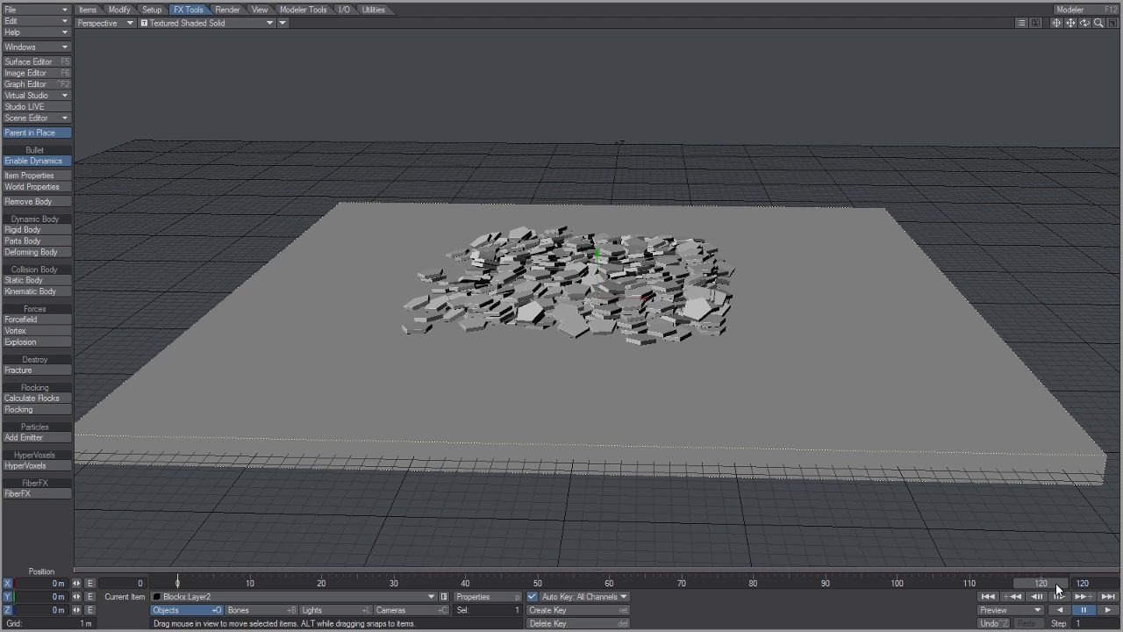
pyautogui.click(1107, 609)
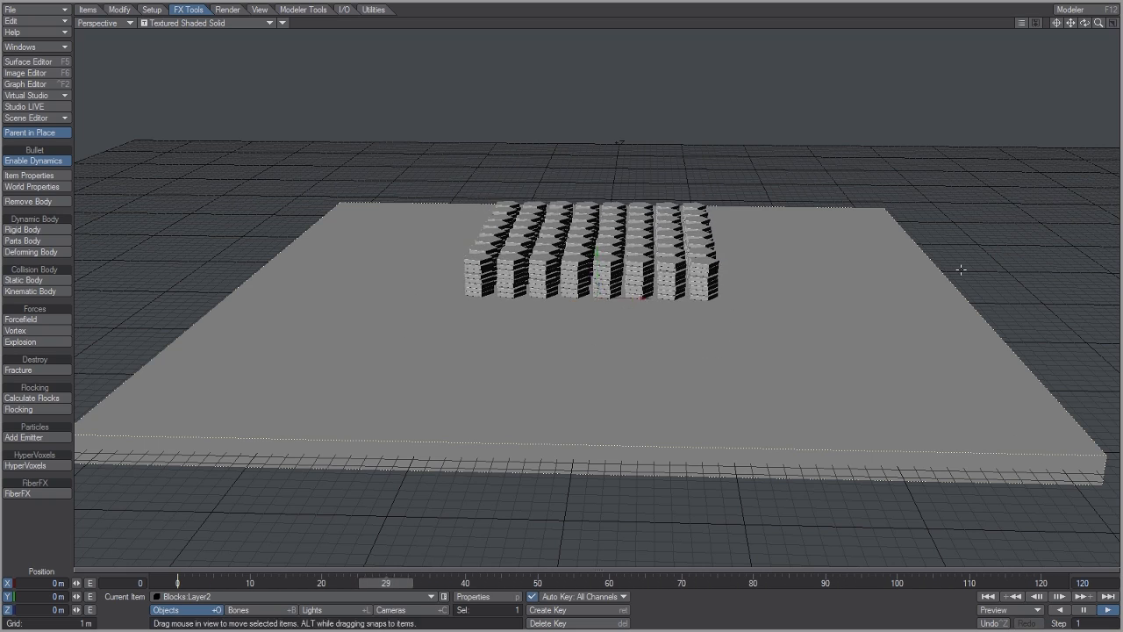
pyautogui.press('2')
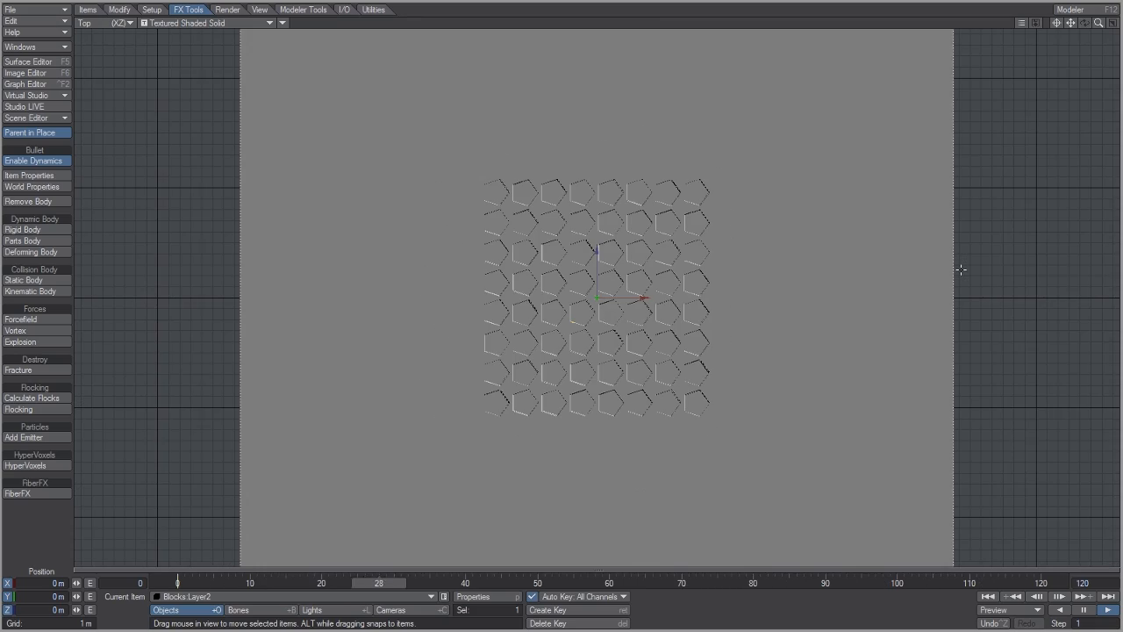
pyautogui.moveTo(811, 583); pyautogui.dragTo(1040, 582)
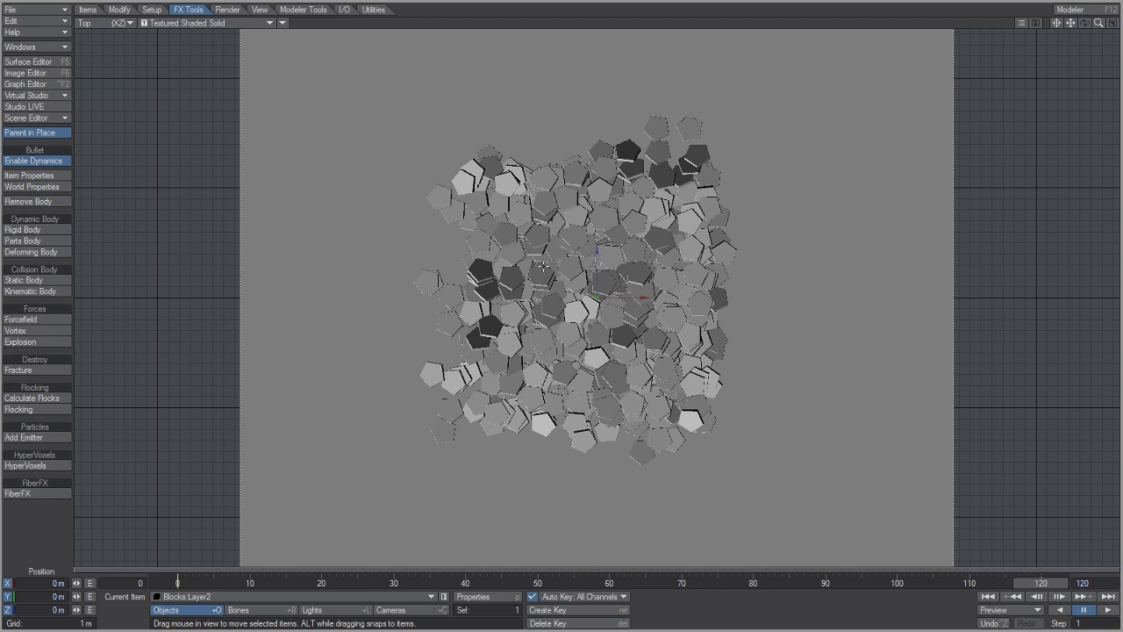
pyautogui.moveTo(1099, 23)
pyautogui.mouseDown()
pyautogui.moveTo(1112, 28)
pyautogui.moveTo(1090, 24)
pyautogui.mouseUp()
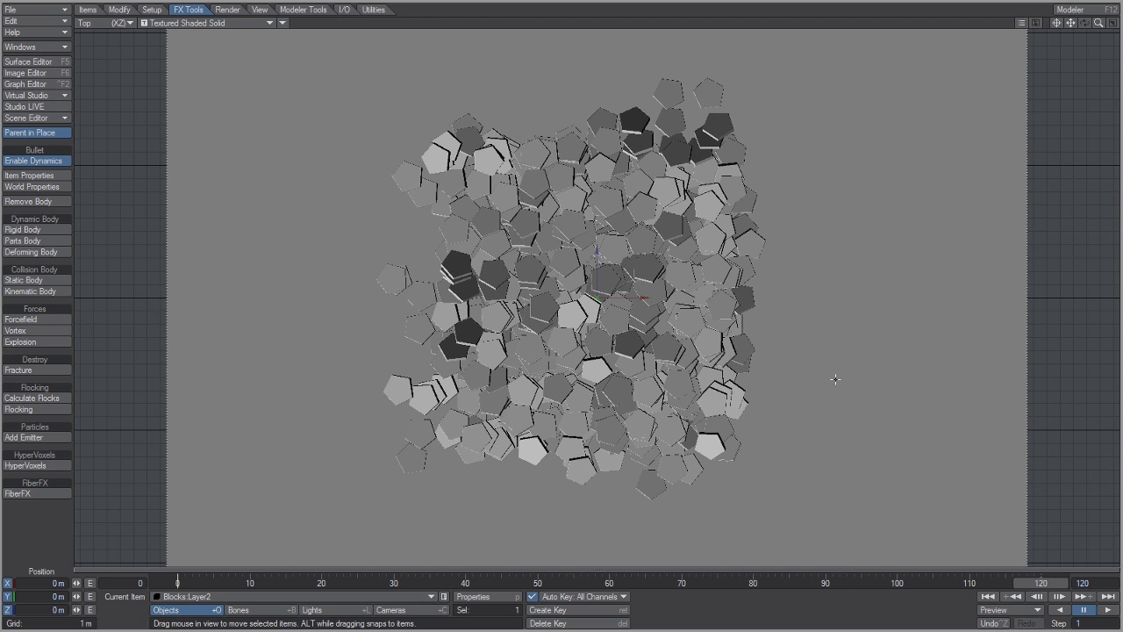
pyautogui.press('4')
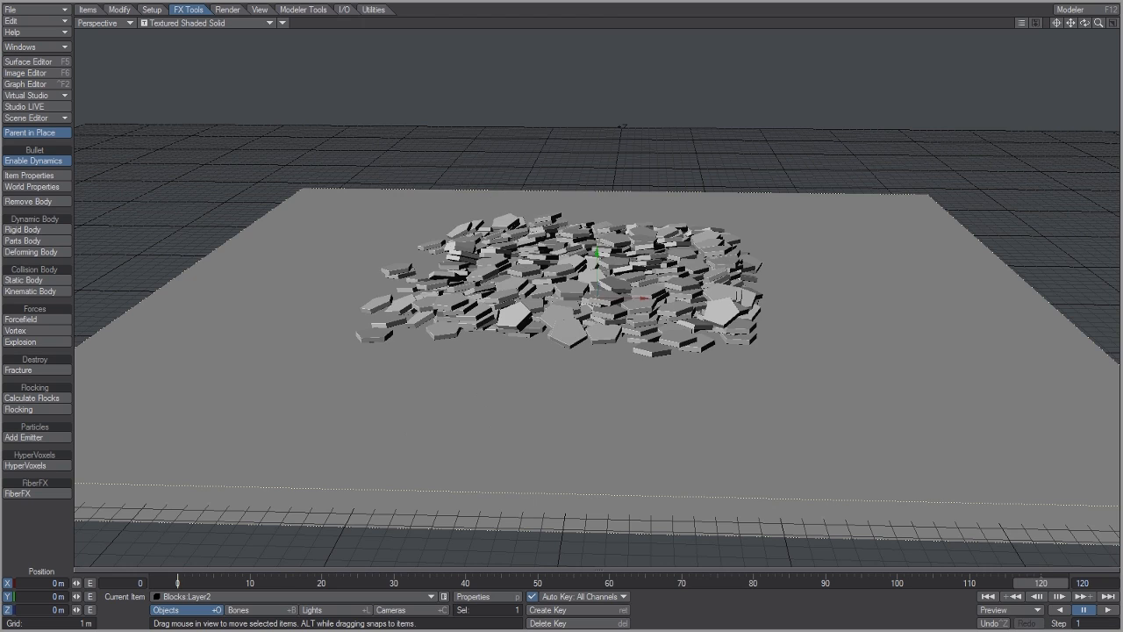
# Set the ground's friction to 55% in its dynamics properties and return the timeline to frame 0.
pyautogui.click(57, 185)
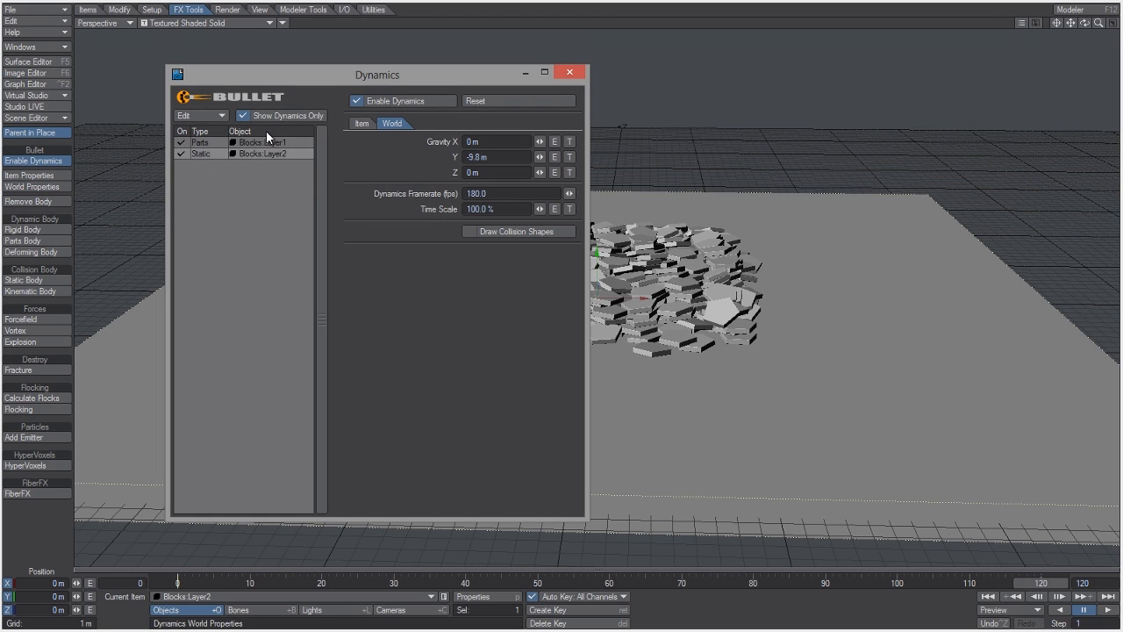
pyautogui.click(358, 124)
pyautogui.click(454, 348)
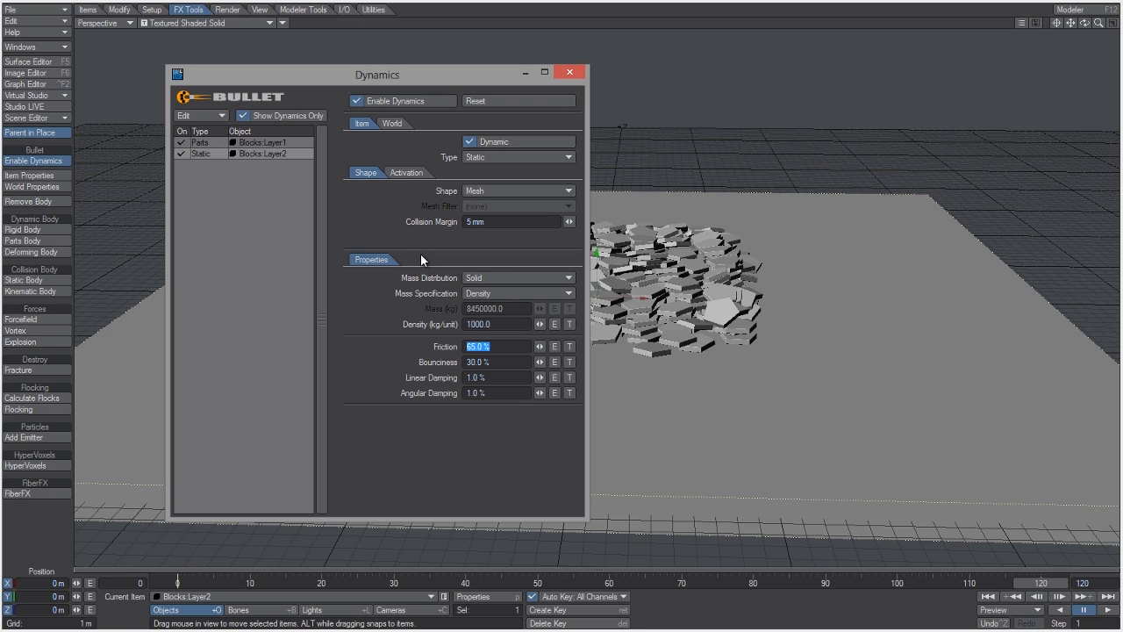
pyautogui.click(177, 579)
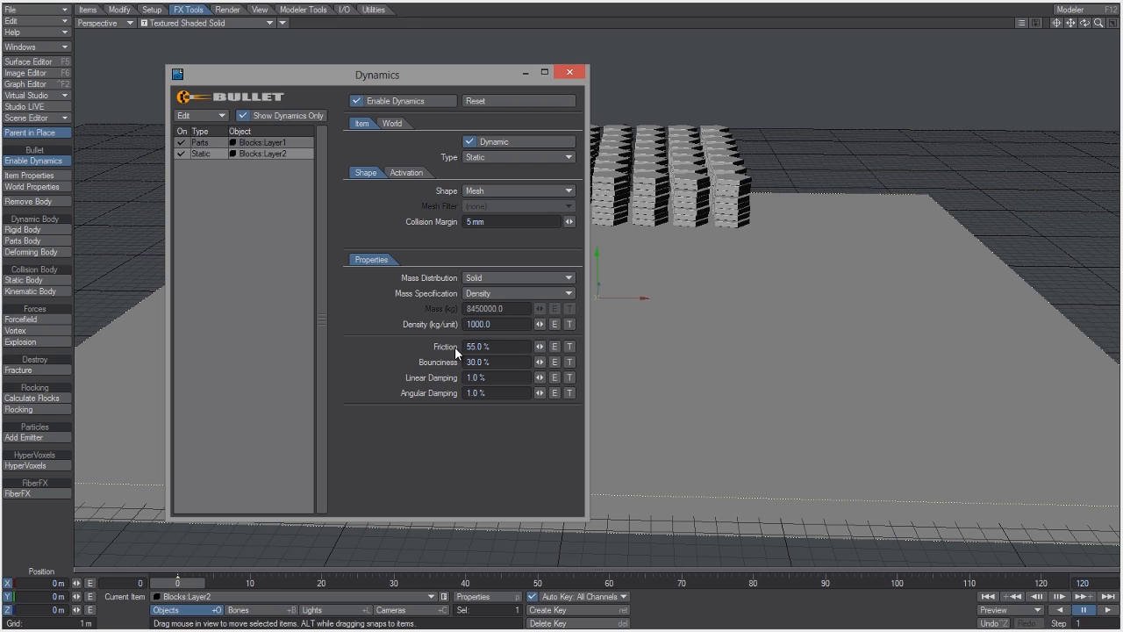
# Edit the friction of the blocks' parts body and play the simulation from frame 0.
pyautogui.click(263, 142)
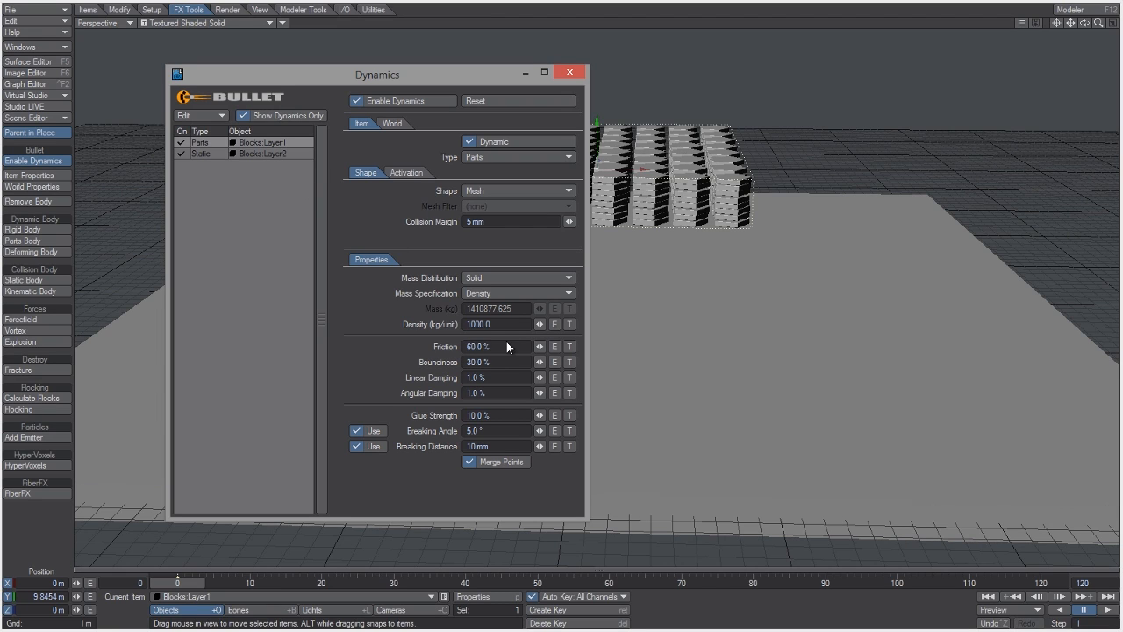
pyautogui.click(463, 346)
pyautogui.click(571, 72)
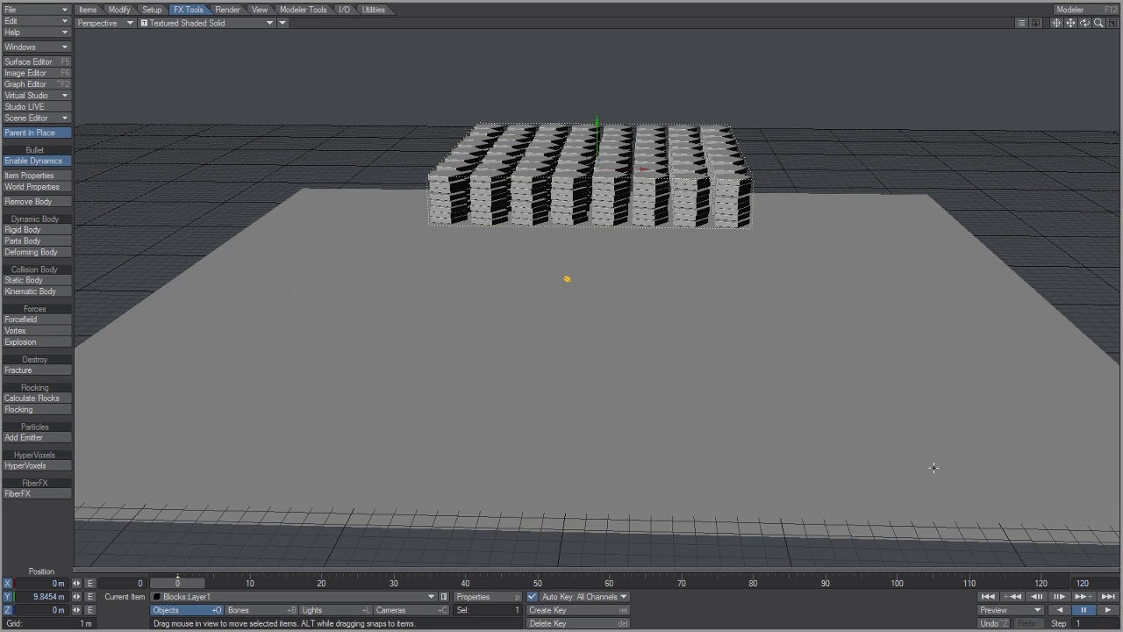
pyautogui.click(1107, 609)
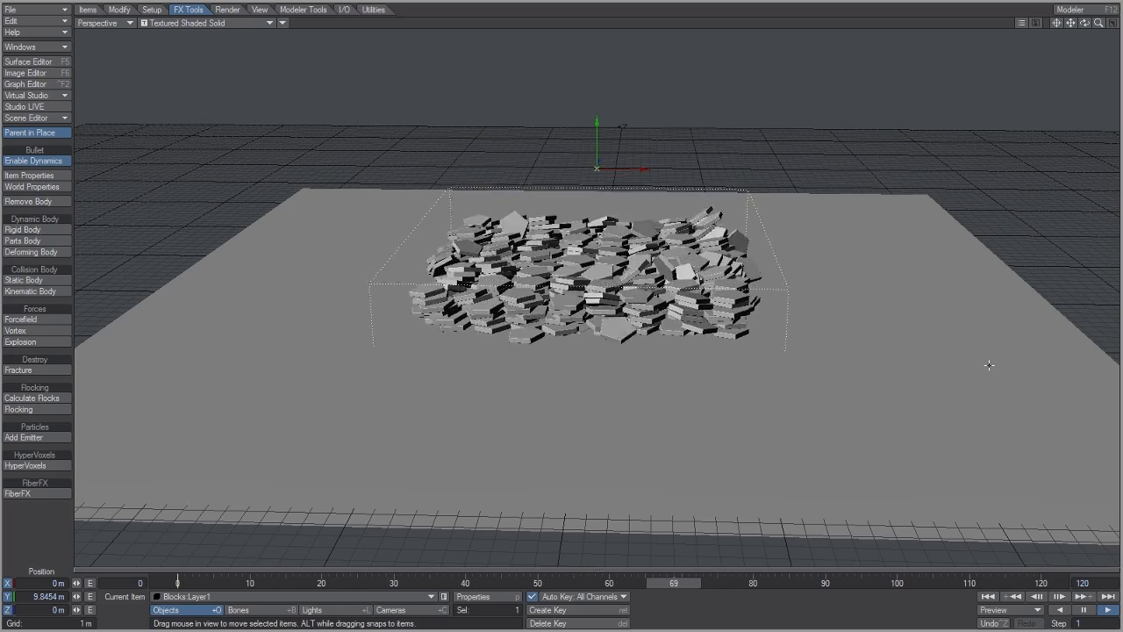
# Examine how the falling blocks spread and settle from a higher viewing angle by scrubbing through the simulated frames.
pyautogui.moveTo(1084, 24); pyautogui.dragTo(1084, 132)
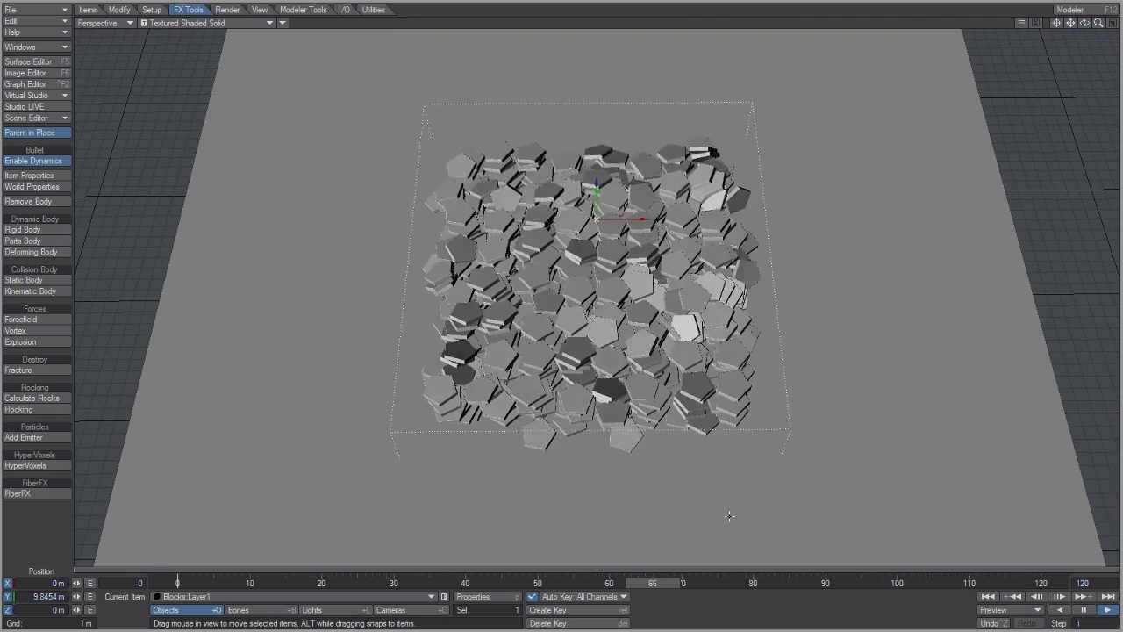
pyautogui.click(657, 583)
pyautogui.moveTo(658, 583); pyautogui.dragTo(824, 582)
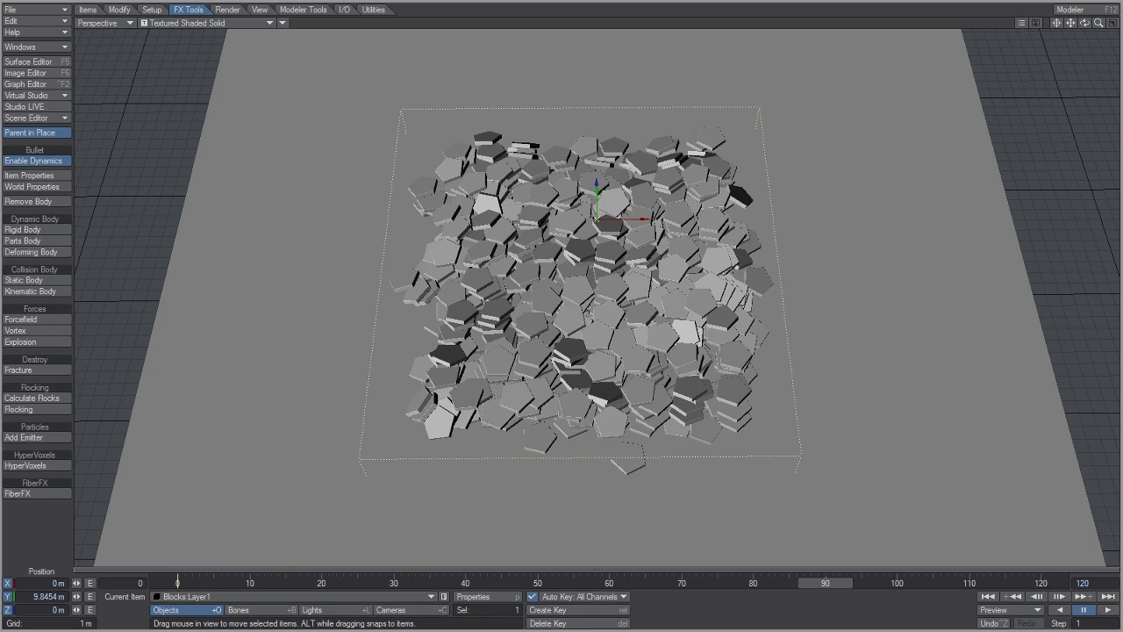
pyautogui.moveTo(825, 582); pyautogui.dragTo(1040, 582)
pyautogui.moveTo(828, 581)
pyautogui.mouseDown()
pyautogui.moveTo(1040, 580)
pyautogui.moveTo(825, 581)
pyautogui.mouseUp()
pyautogui.moveTo(824, 582)
pyautogui.mouseDown()
pyautogui.moveTo(752, 583)
pyautogui.moveTo(824, 582)
pyautogui.mouseUp()
# Extend the timeline's end to frame 180, calculate the simulation toward the last frame, and return to frame 0.
pyautogui.click(1103, 583)
pyautogui.write('180')
pyautogui.press('Return')
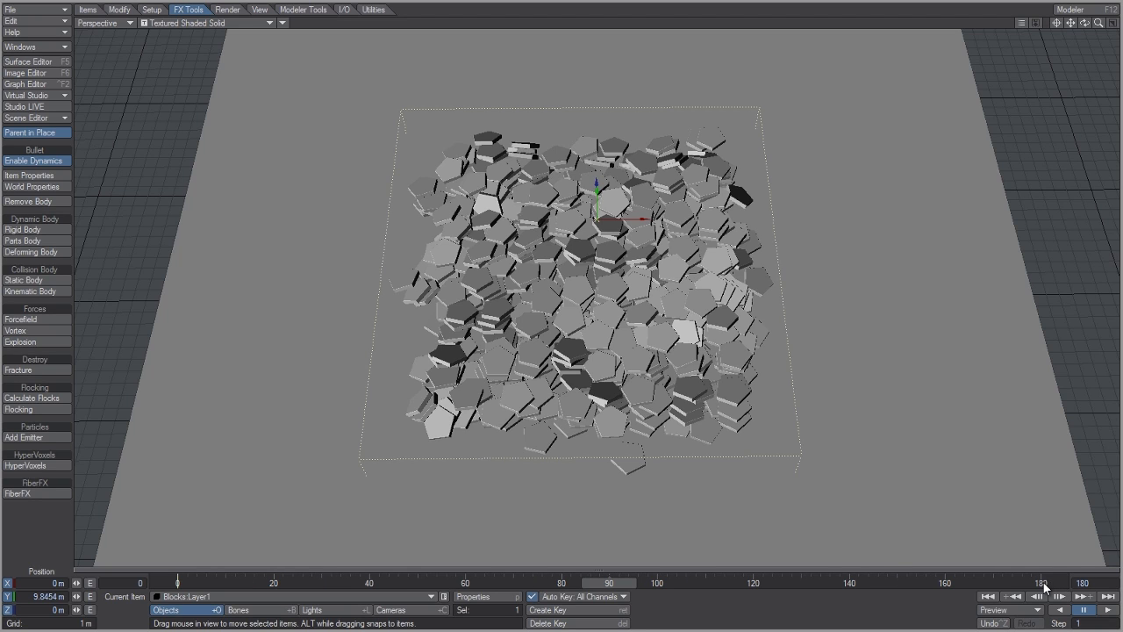
pyautogui.click(1041, 583)
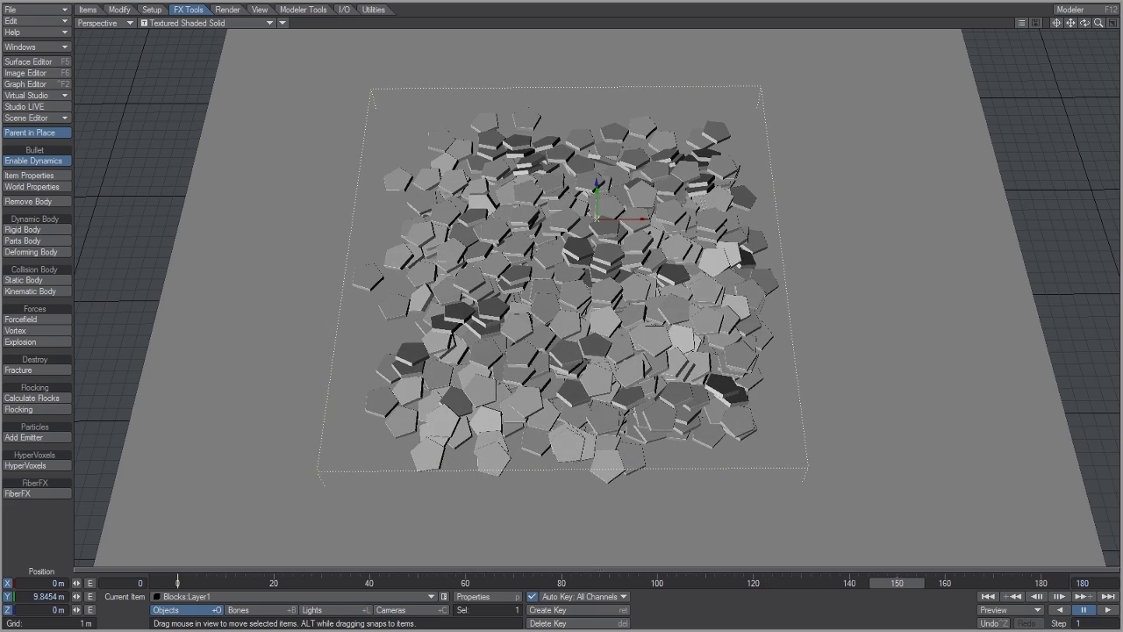
pyautogui.moveTo(916, 582); pyautogui.dragTo(177, 583)
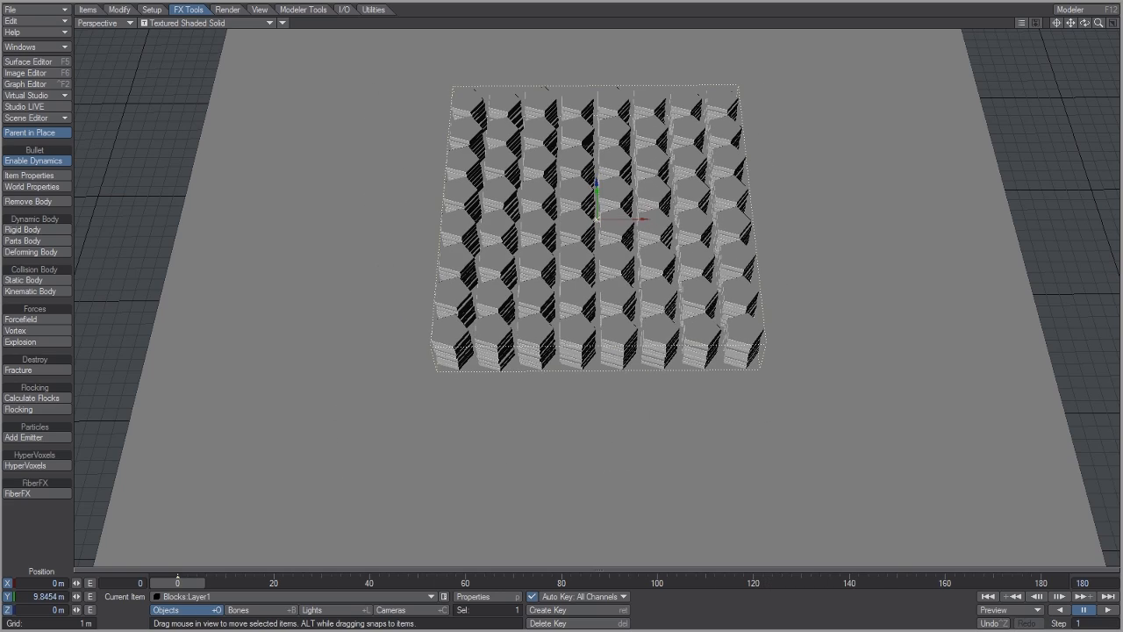
# Add an MD Baker displacement to the Blocks:Layer1 object in its deformation properties.
pyautogui.moveTo(1085, 24); pyautogui.dragTo(1085, 1)
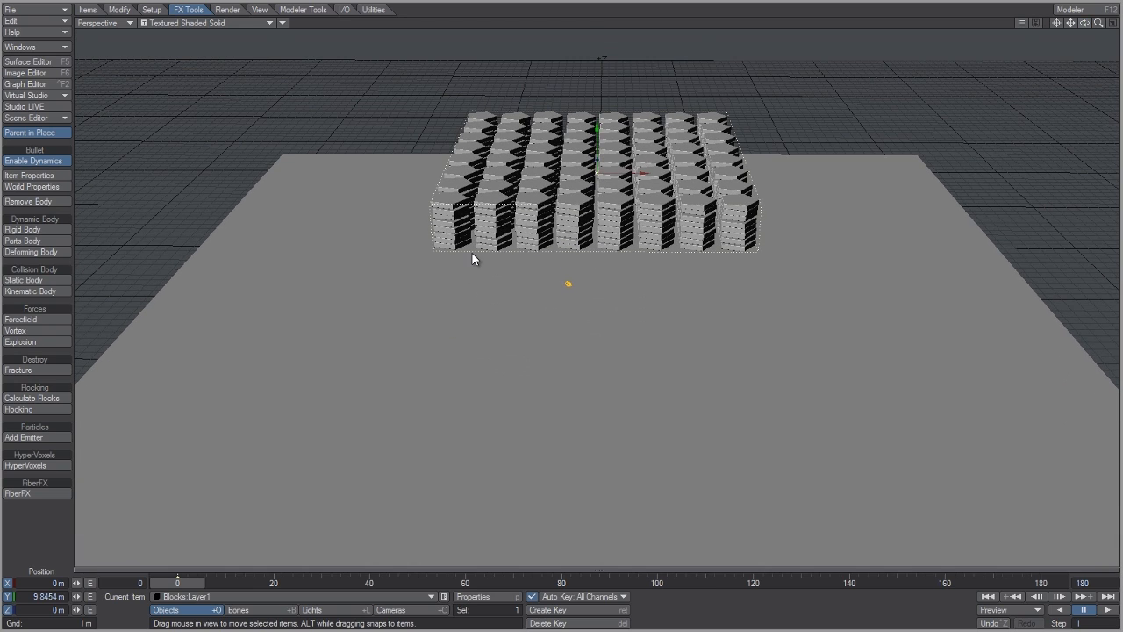
pyautogui.press('p')
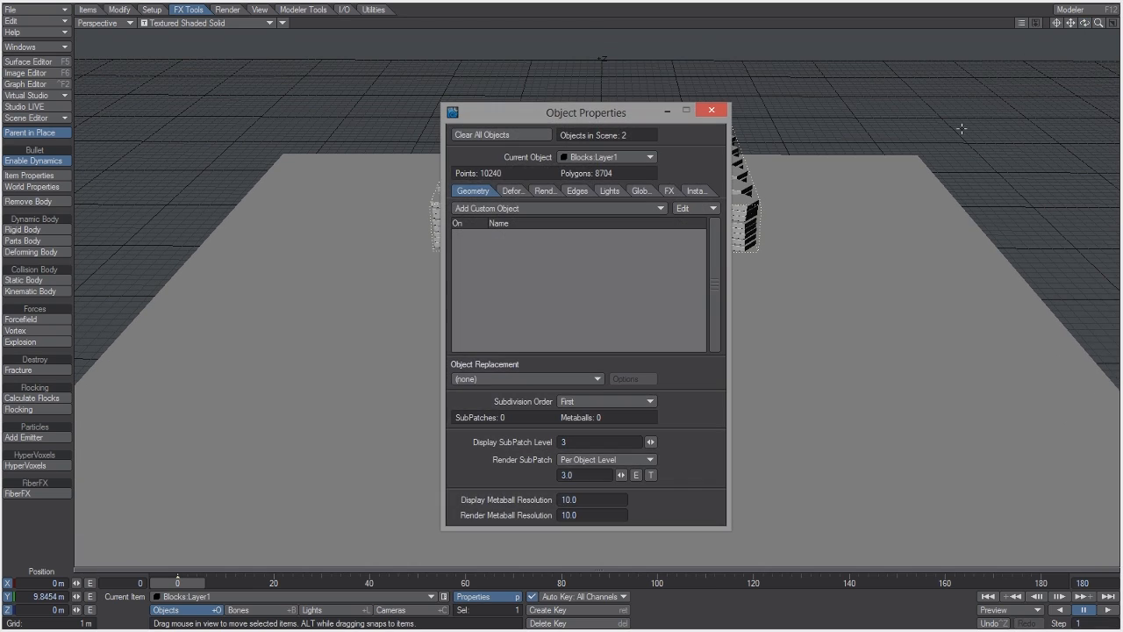
pyautogui.click(513, 192)
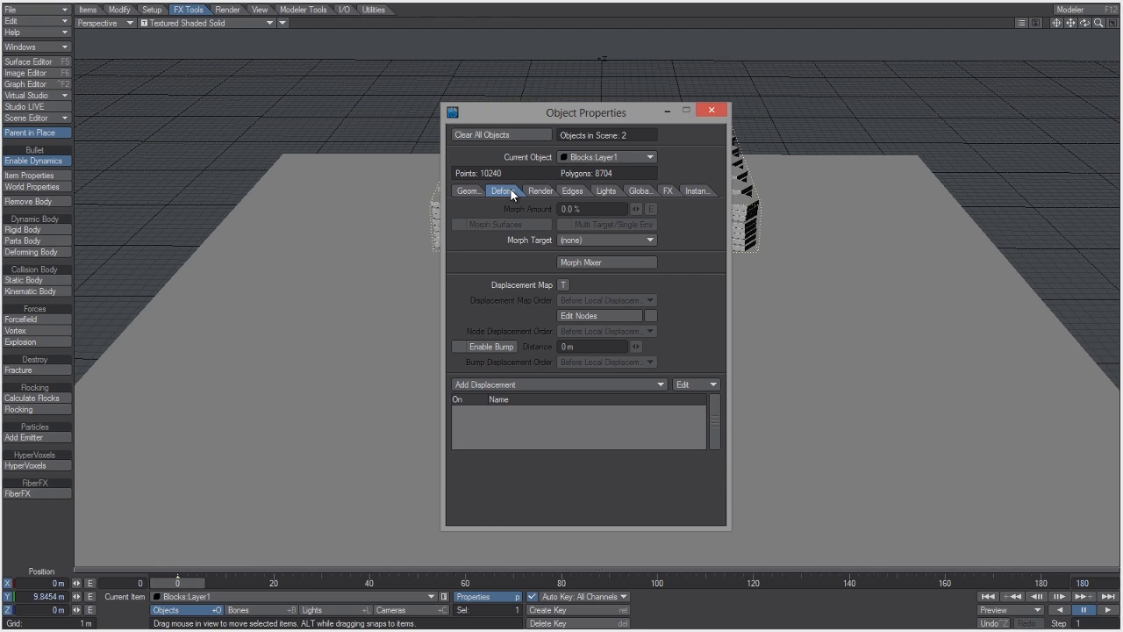
pyautogui.click(547, 384)
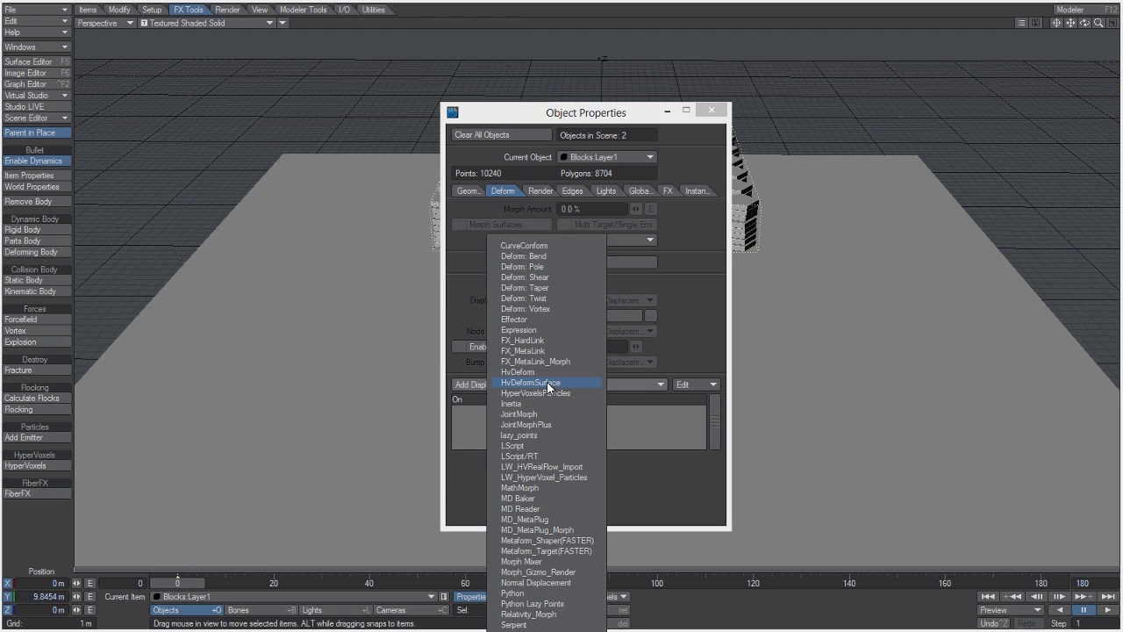
pyautogui.click(545, 496)
pyautogui.moveTo(609, 107); pyautogui.dragTo(287, 67)
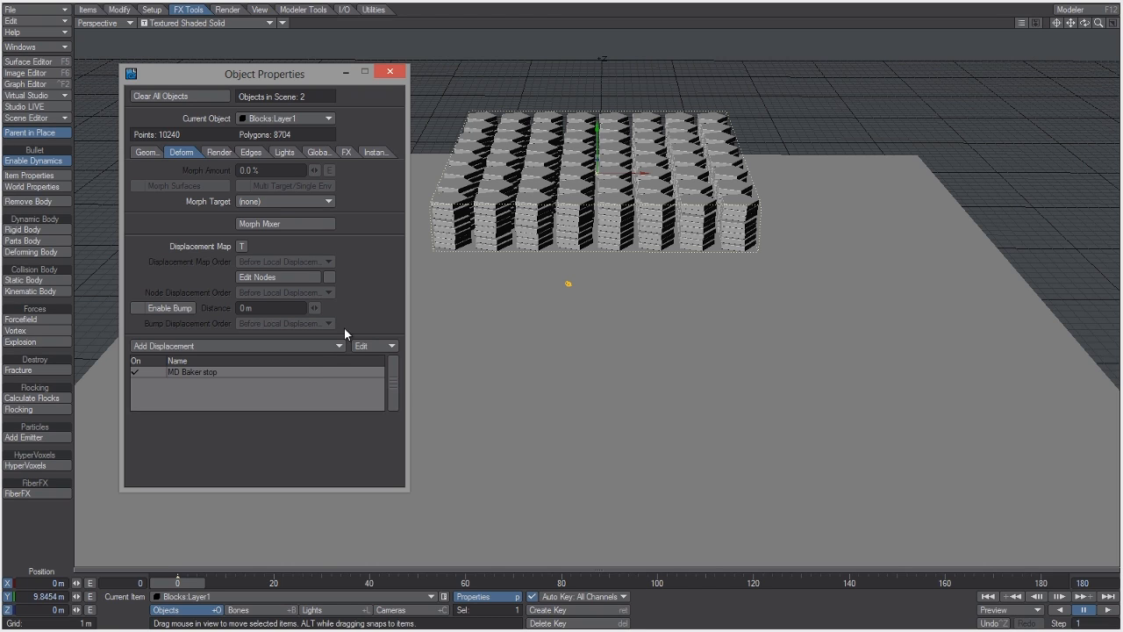
# Set the MD Baker's MDD output to Pentagon in the desktop's Logo Reveal Cache folder and bake the simulation.
pyautogui.doubleClick(288, 374)
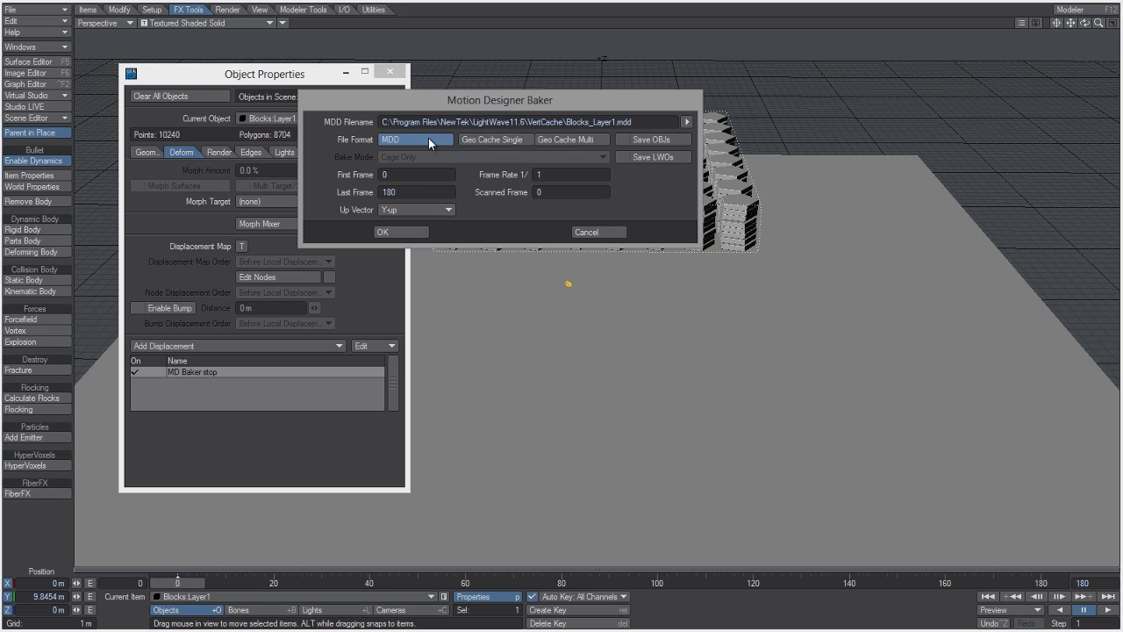
pyautogui.click(687, 121)
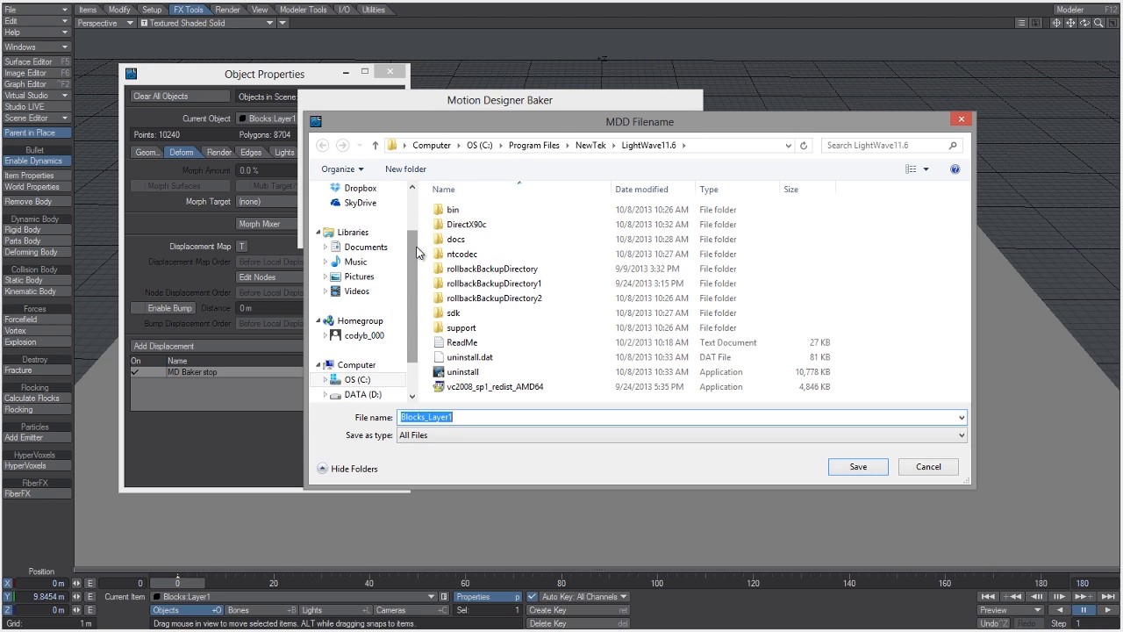
pyautogui.scroll(3, 418, 238)
pyautogui.click(358, 208)
pyautogui.click(809, 252)
pyautogui.doubleClick(809, 251)
pyautogui.doubleClick(500, 210)
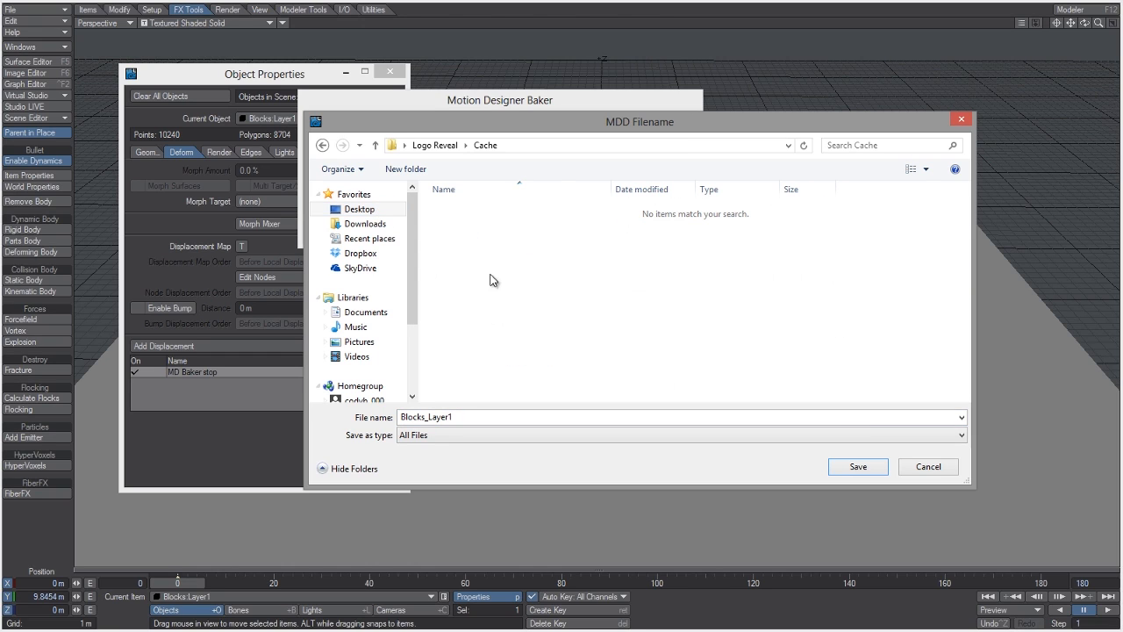
pyautogui.moveTo(453, 417); pyautogui.dragTo(396, 416)
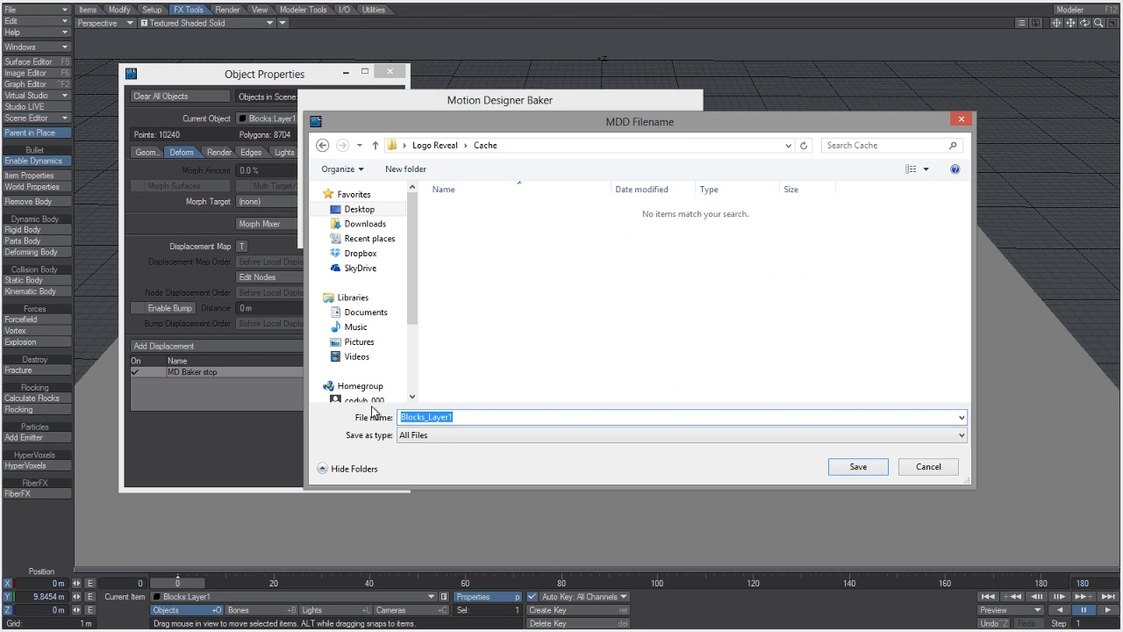
pyautogui.write('Pentagon')
pyautogui.press('Return')
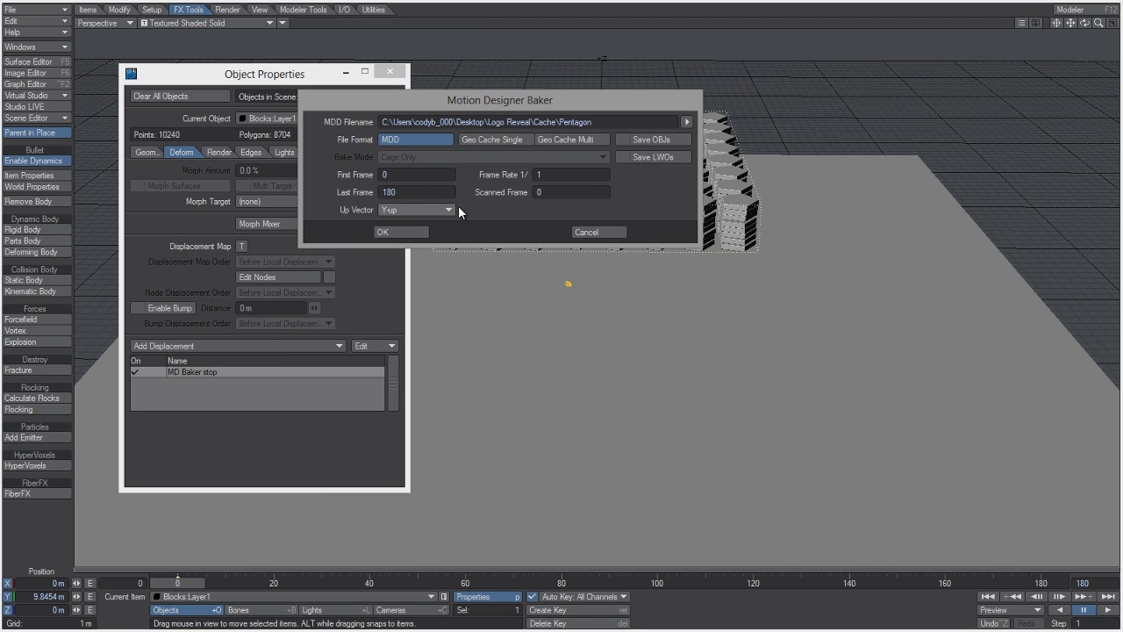
pyautogui.click(416, 234)
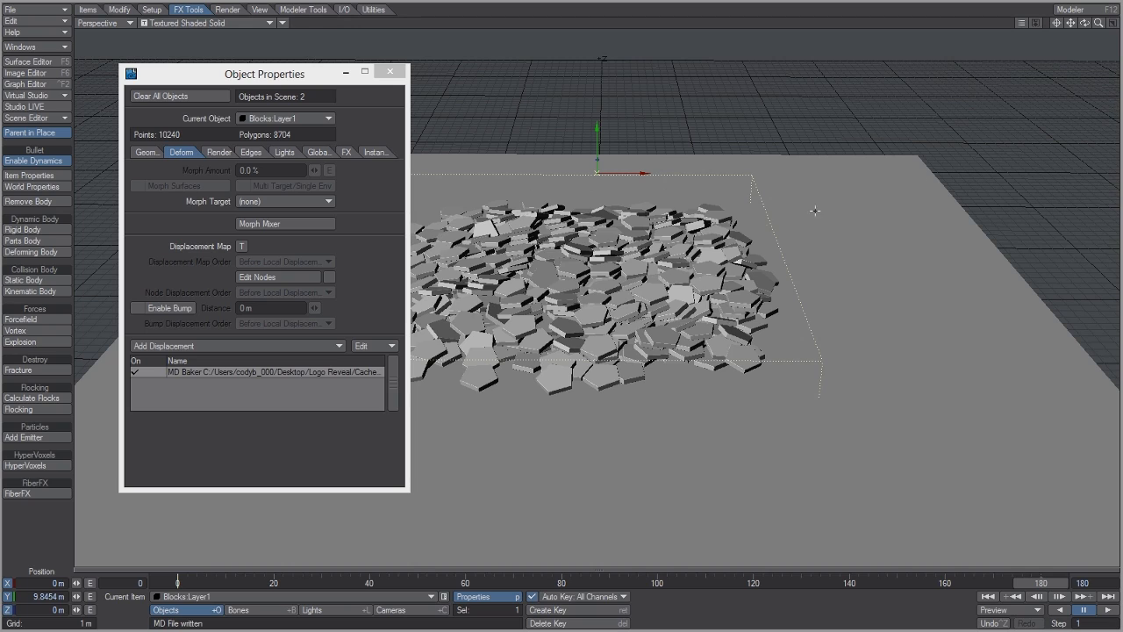
# Switch to ChronoSculpt and load the Blocks object from the Logo Reveal project's Objects folder.
pyautogui.click(82, 15)
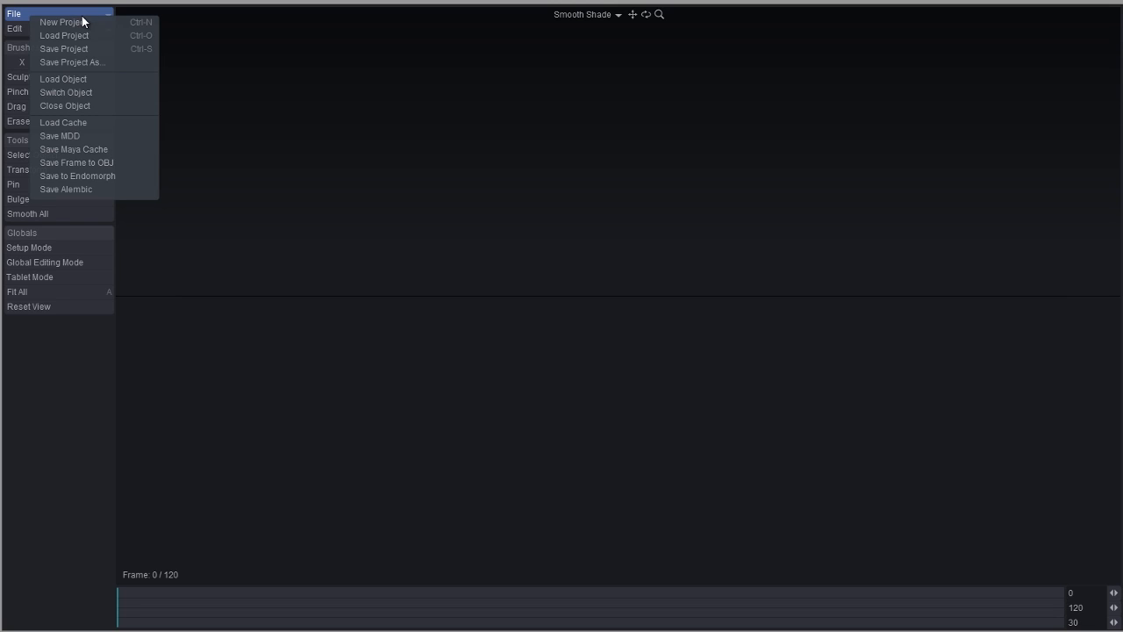
pyautogui.click(96, 79)
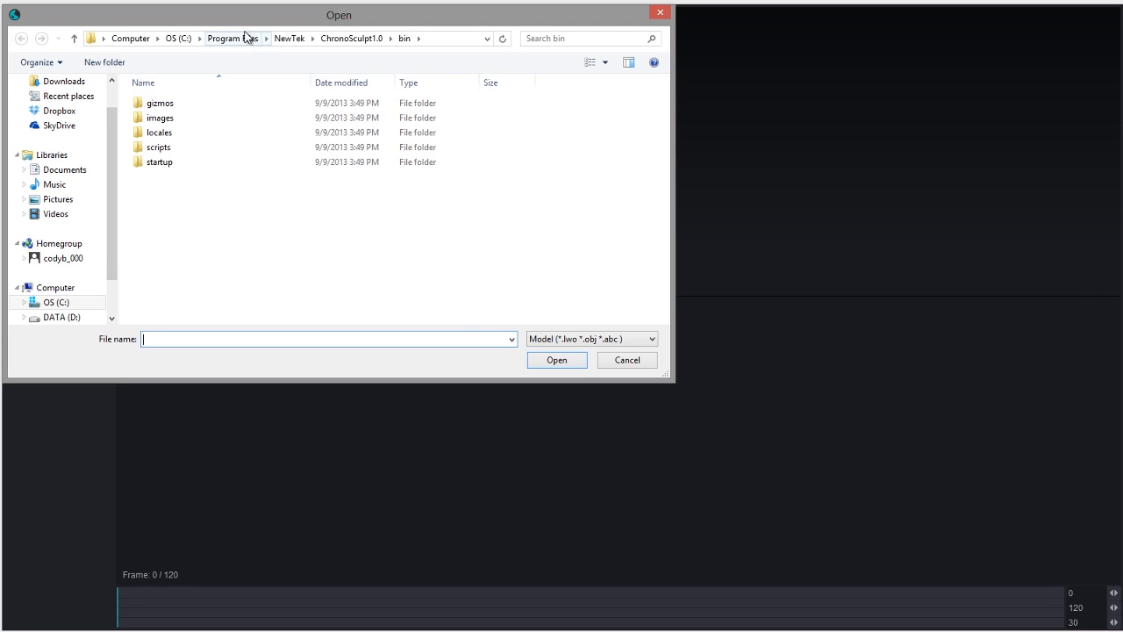
pyautogui.scroll(1, 145, 149)
pyautogui.click(107, 129)
pyautogui.doubleClick(562, 154)
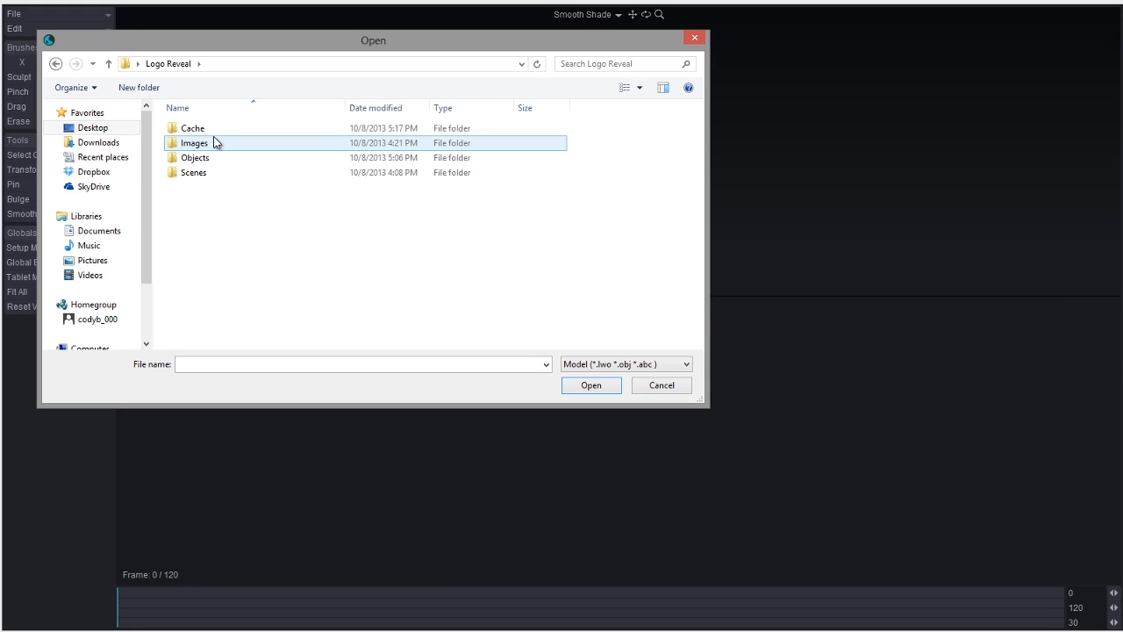
pyautogui.doubleClick(198, 156)
pyautogui.doubleClick(212, 128)
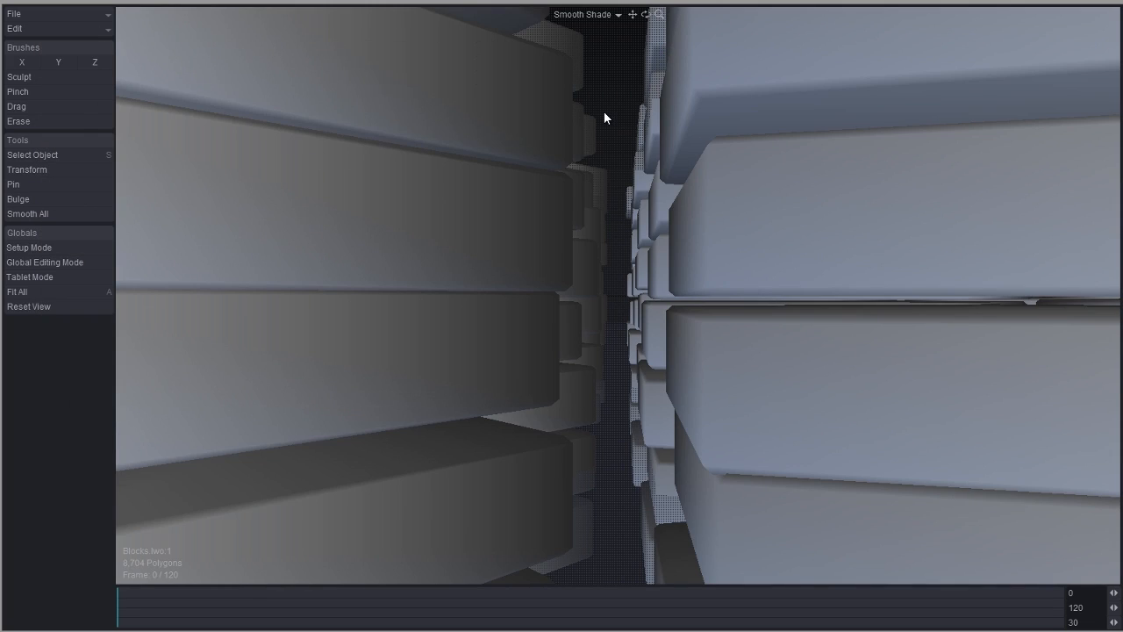
# Fit the loaded blocks in the view and display them with Flat Shade.
pyautogui.press('a')
pyautogui.moveTo(643, 18); pyautogui.dragTo(646, 17)
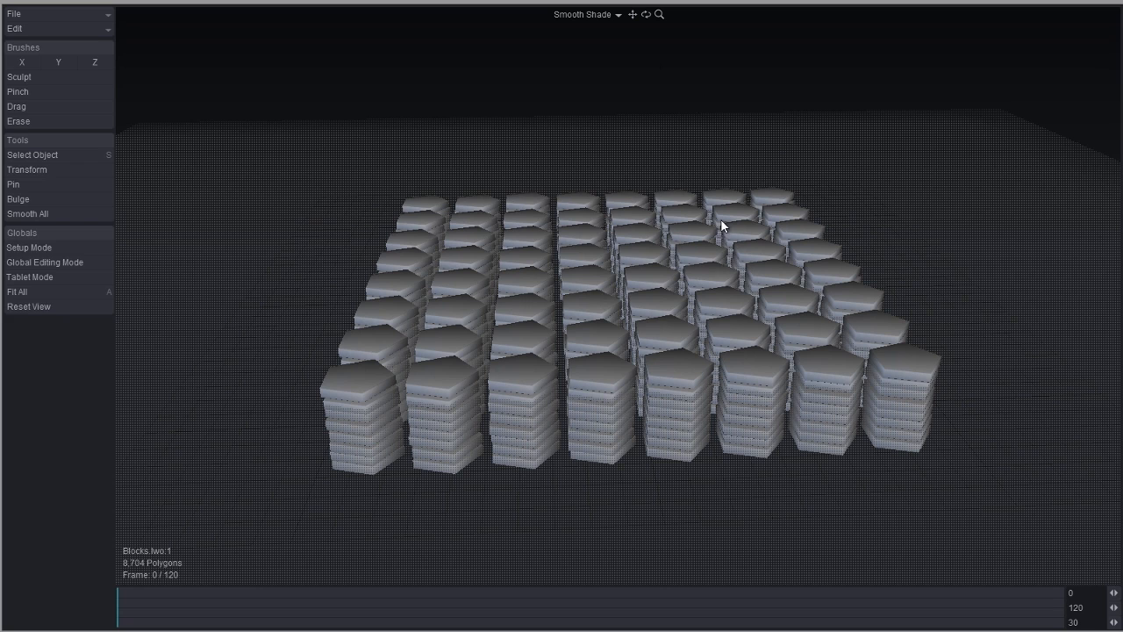
pyautogui.click(611, 15)
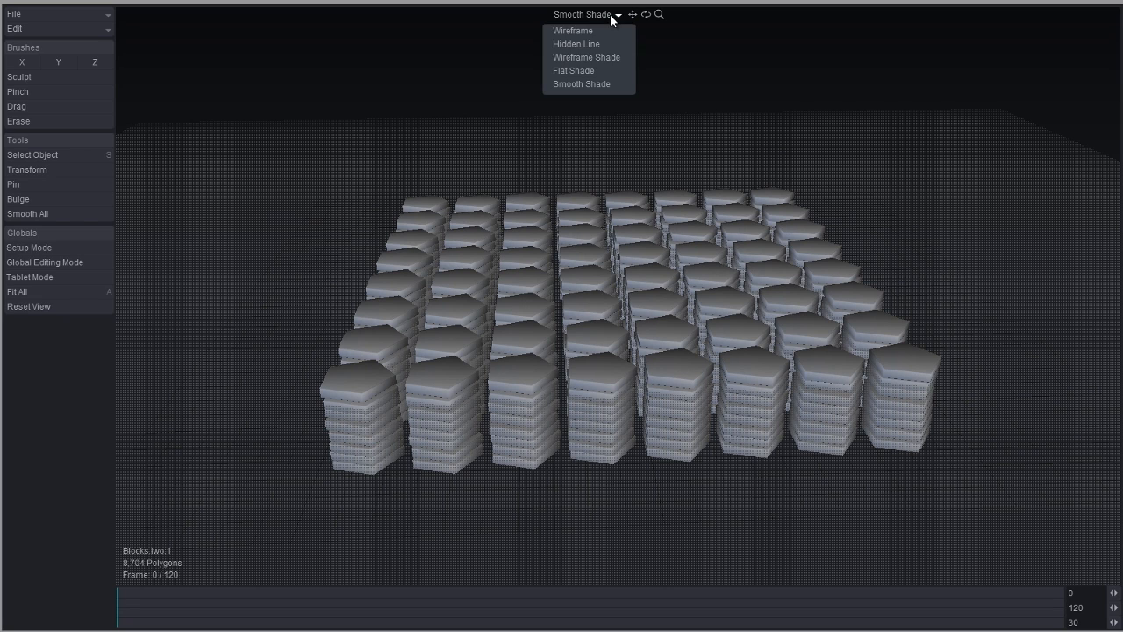
pyautogui.click(599, 71)
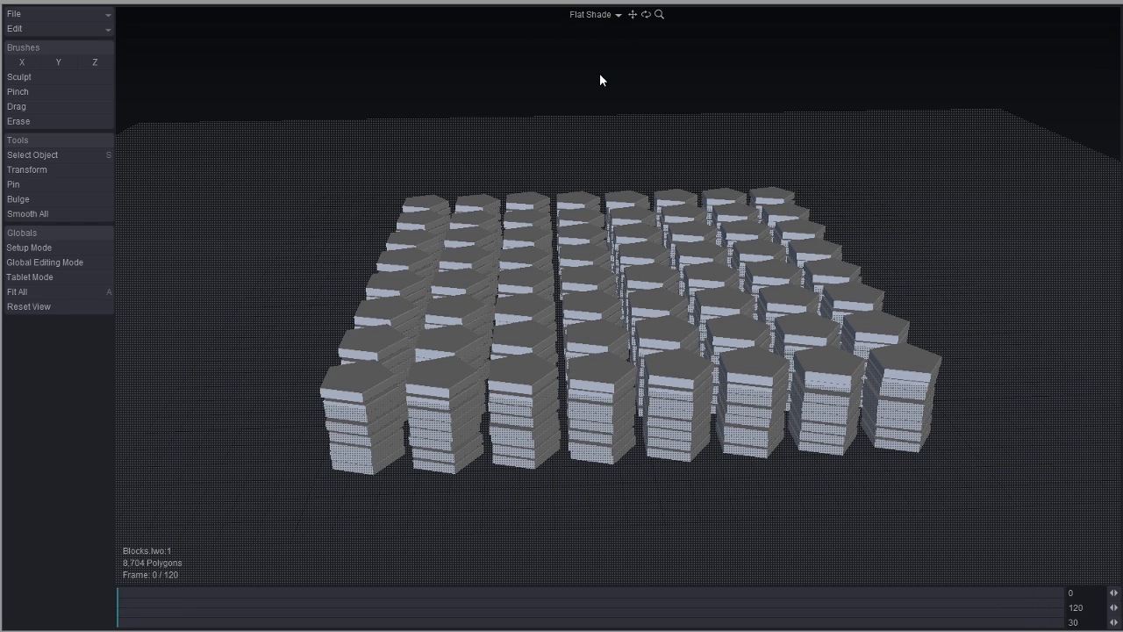
# Load the Pentagon.mdd point cache from the Logo Reveal Cache folder onto the blocks.
pyautogui.click(23, 14)
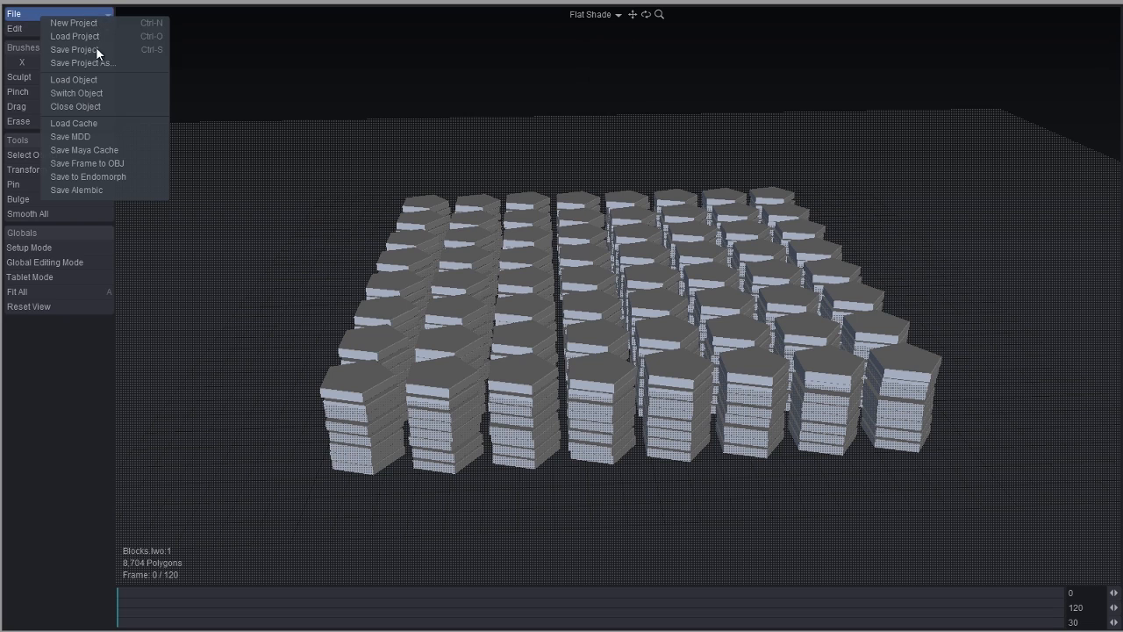
pyautogui.click(104, 122)
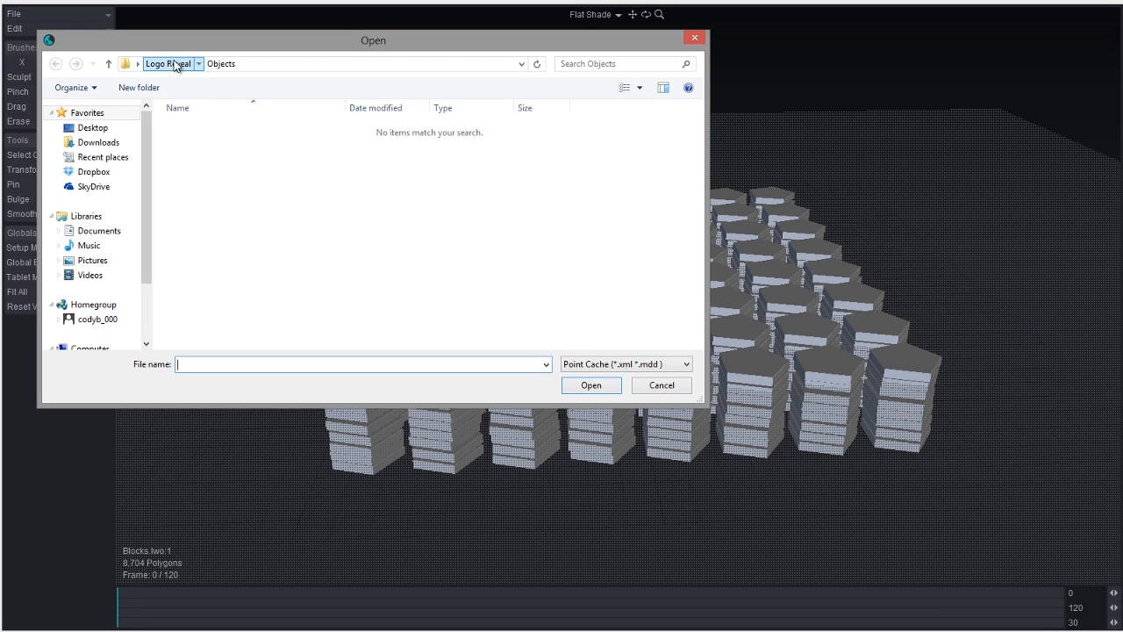
pyautogui.click(175, 65)
pyautogui.doubleClick(220, 131)
pyautogui.click(218, 138)
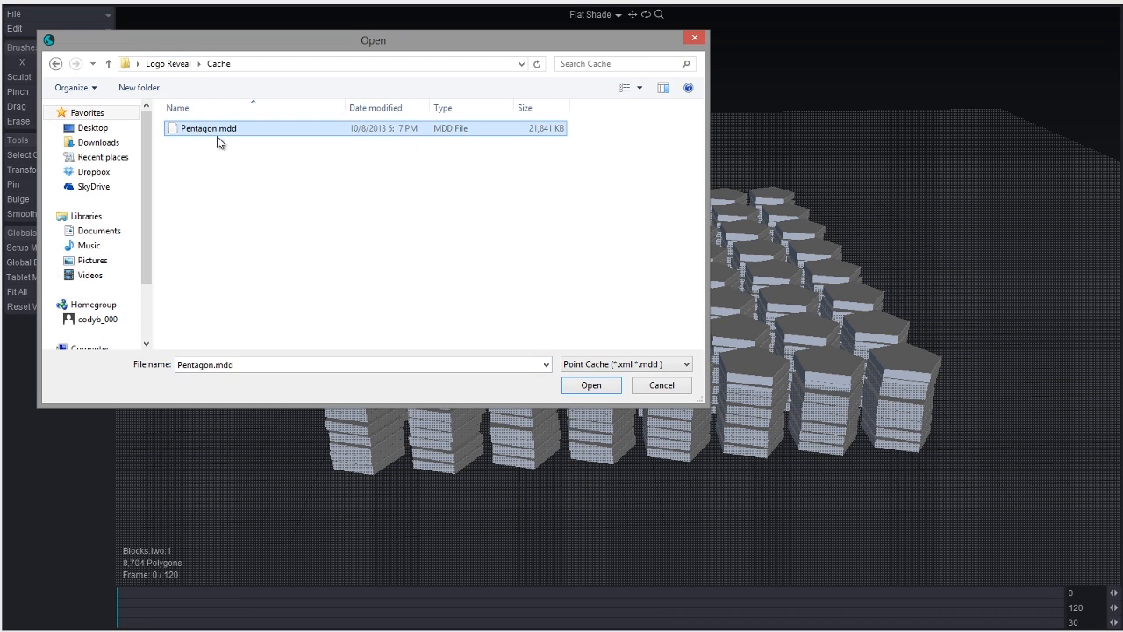
pyautogui.doubleClick(220, 132)
# Scrub through the cached animation and examine the block pile from a wider, higher view.
pyautogui.moveTo(136, 600); pyautogui.dragTo(1047, 596)
pyautogui.click(594, 605)
pyautogui.moveTo(260, 607); pyautogui.dragTo(899, 607)
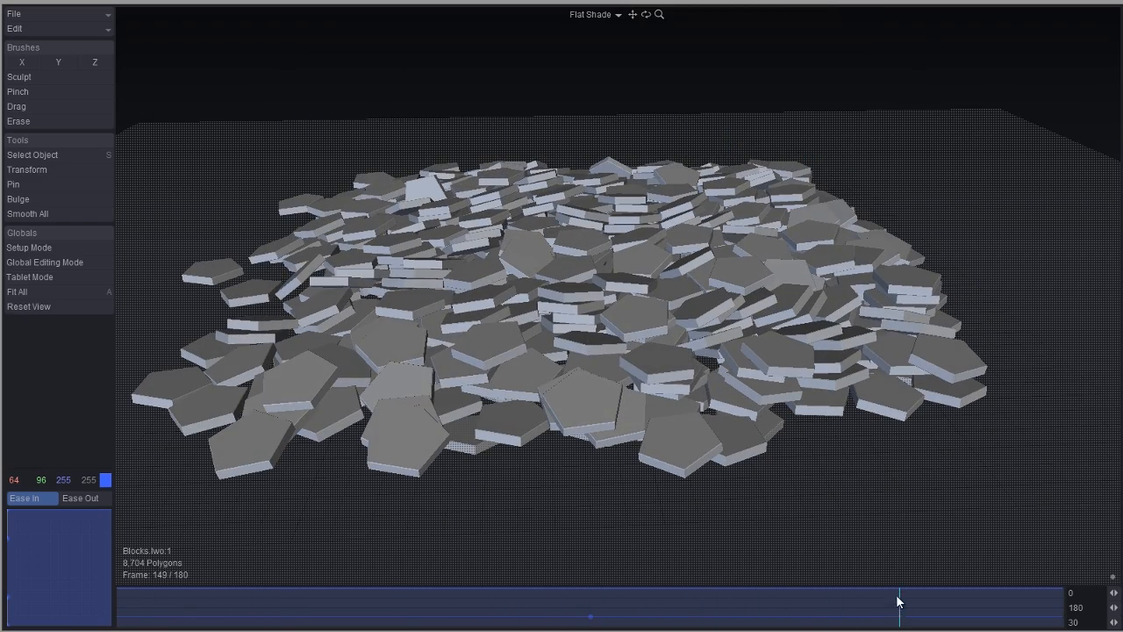
pyautogui.moveTo(659, 15); pyautogui.dragTo(651, 51)
pyautogui.moveTo(748, 609); pyautogui.dragTo(771, 605)
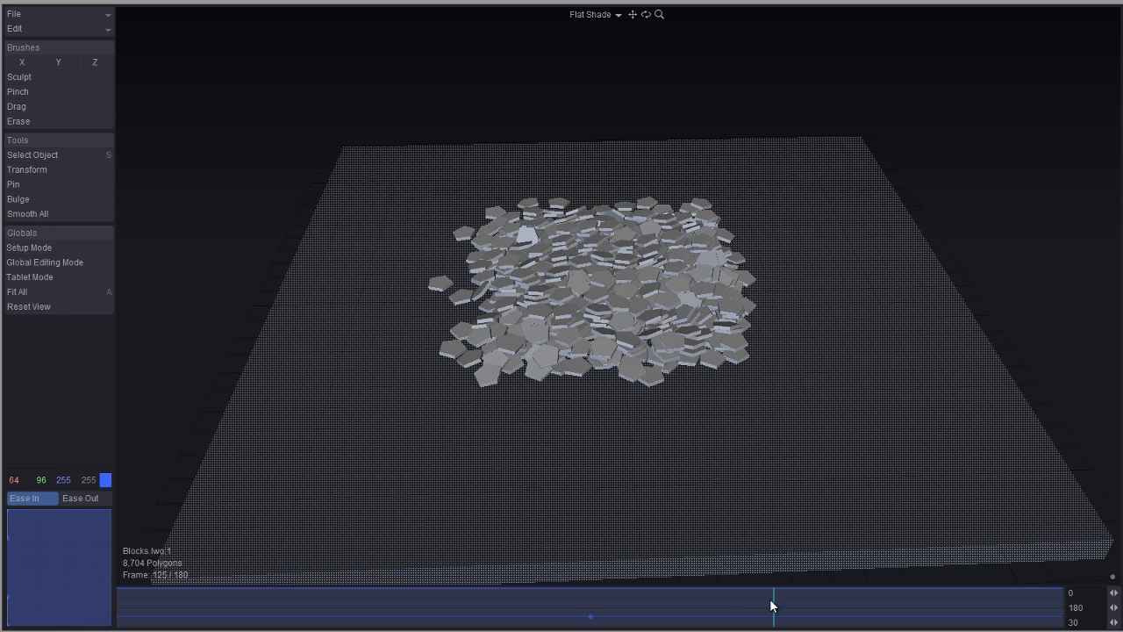
pyautogui.moveTo(644, 14); pyautogui.dragTo(646, 39)
# Pin the block pile at frame 115 using the Pin tool with a radius of about 23.26 m.
pyautogui.moveTo(730, 605); pyautogui.dragTo(719, 601)
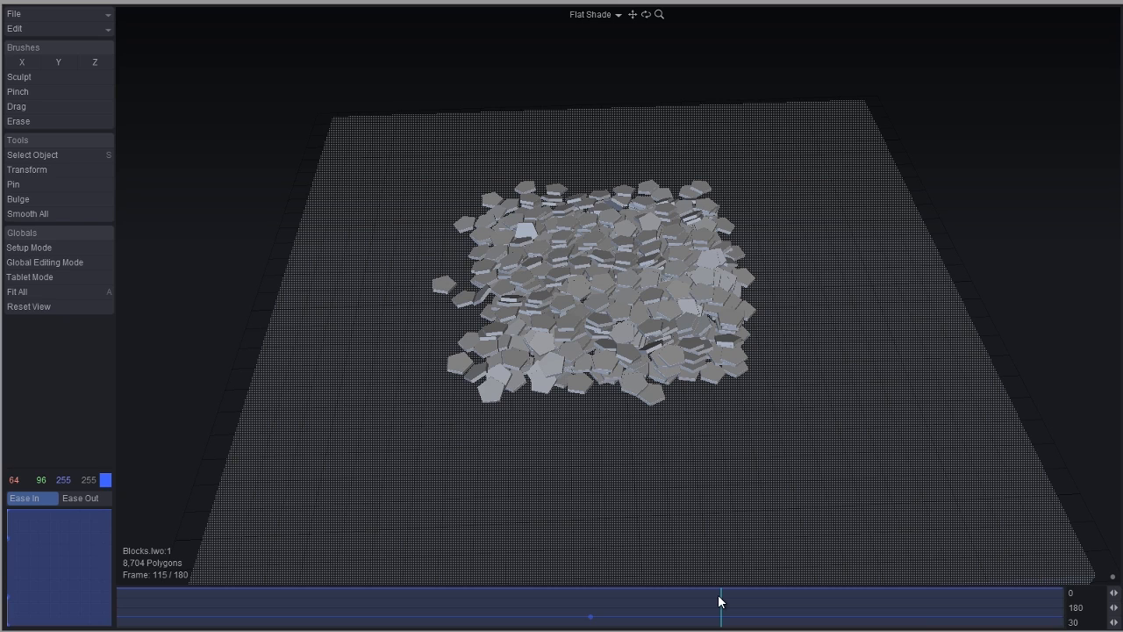
pyautogui.click(95, 183)
pyautogui.moveTo(566, 287); pyautogui.dragTo(789, 287, button='right')
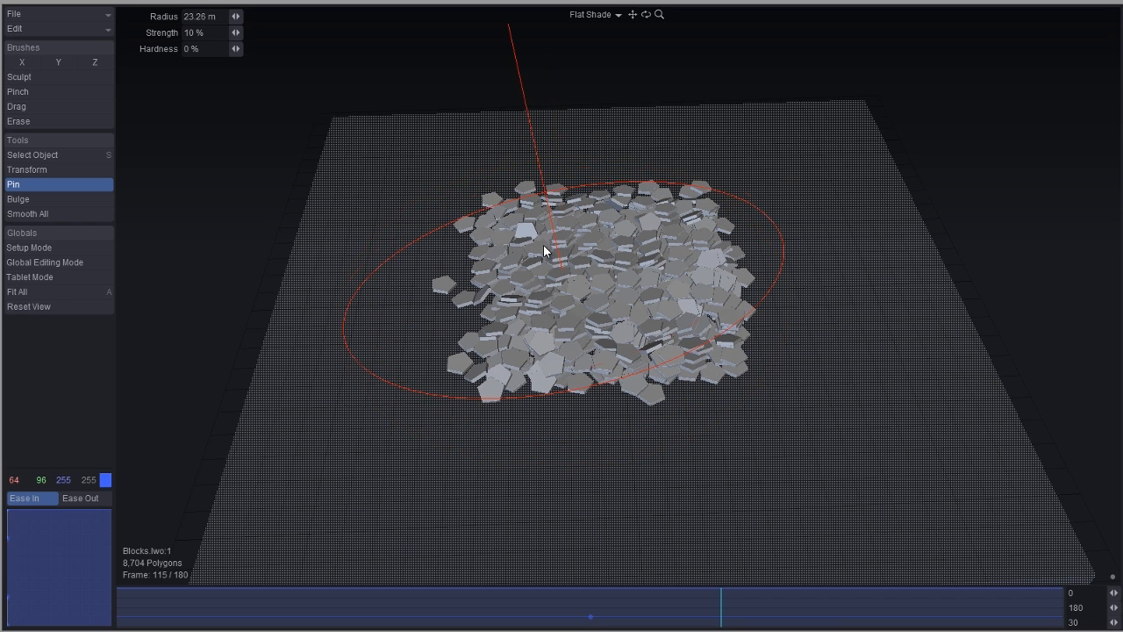
pyautogui.click(536, 232)
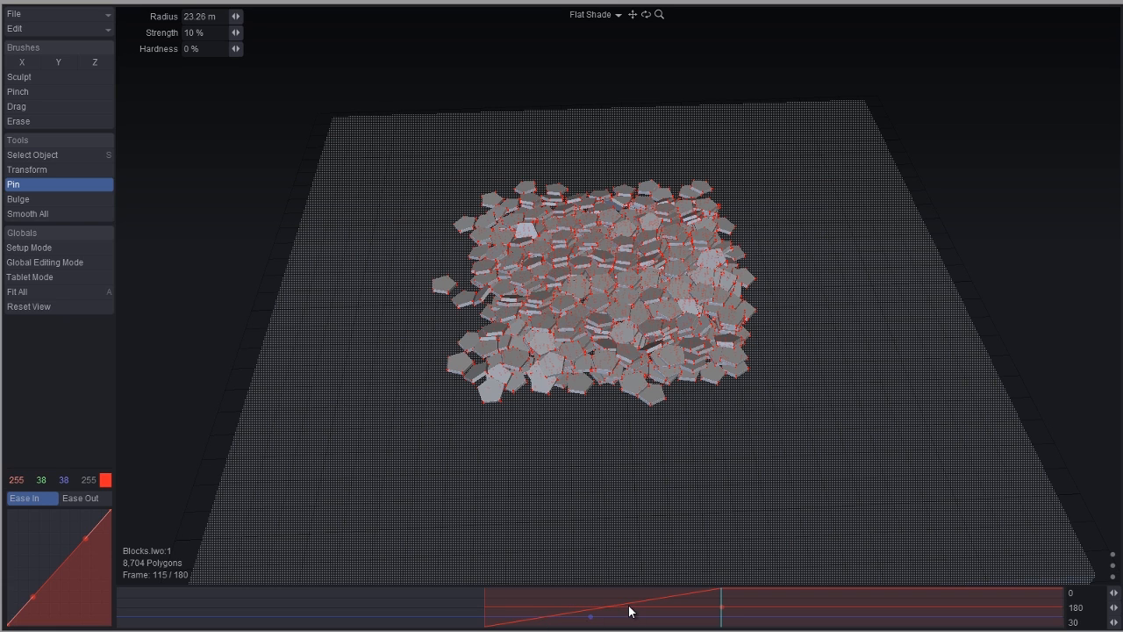
# Delay the pin's full-strength point on the timeline and move its start to an earlier frame for a longer ease-in.
pyautogui.moveTo(459, 611); pyautogui.dragTo(1017, 598)
pyautogui.click(748, 605)
pyautogui.moveTo(721, 611); pyautogui.dragTo(812, 611)
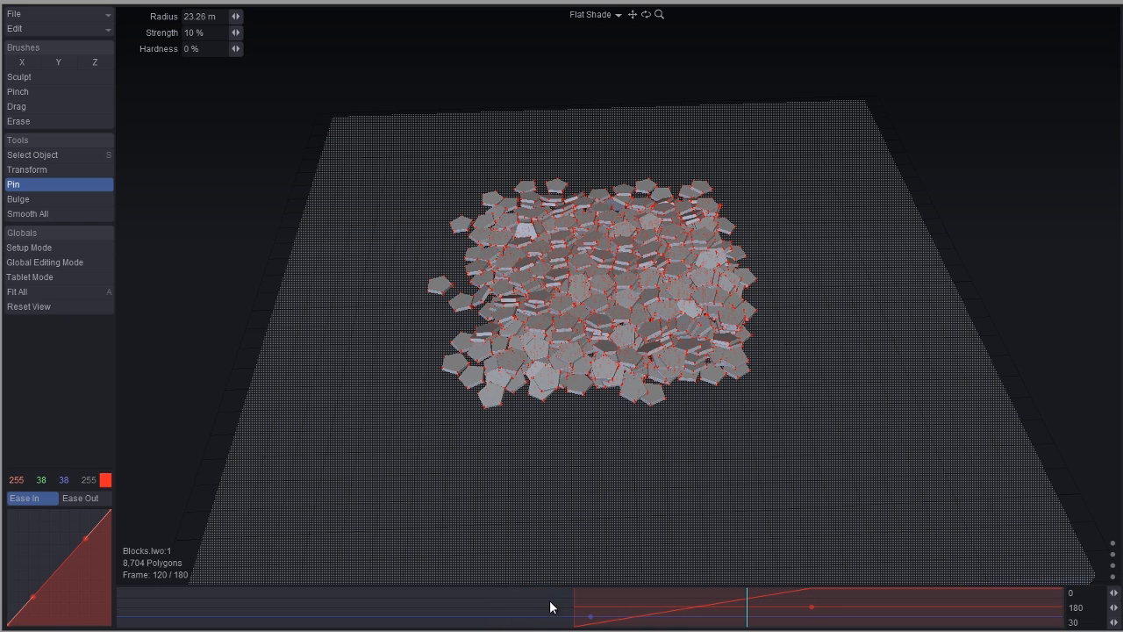
pyautogui.moveTo(572, 612); pyautogui.dragTo(513, 612)
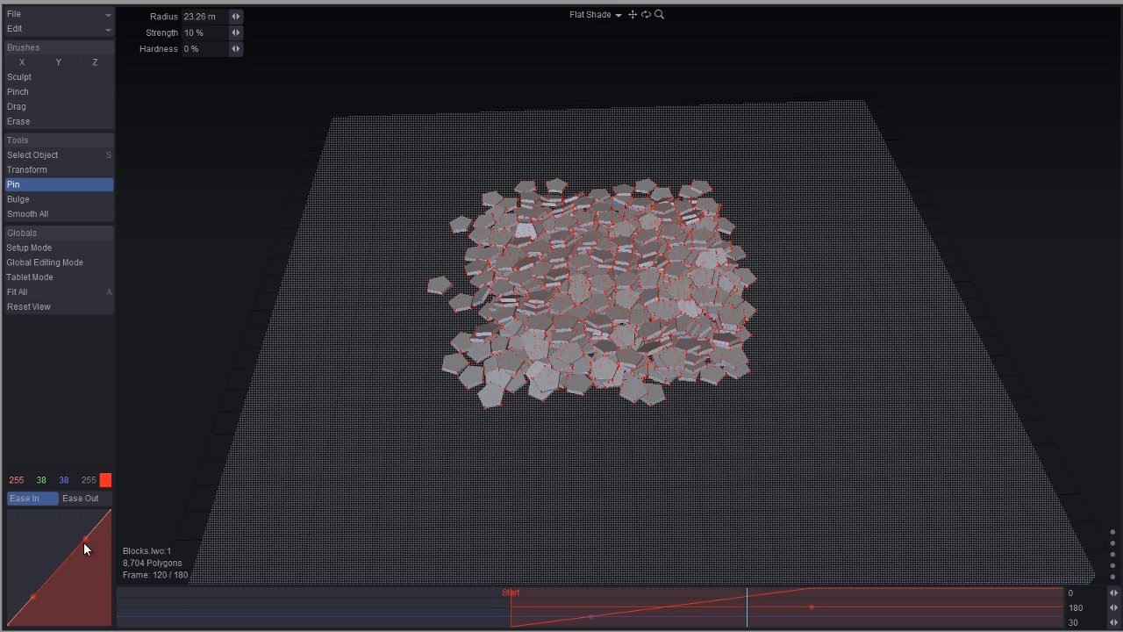
# Reshape the pin's ease-in curve into a smooth S-curve and scrub the timeline to check how the blocks settle.
pyautogui.moveTo(33, 601); pyautogui.dragTo(43, 617)
pyautogui.moveTo(85, 537); pyautogui.dragTo(68, 523)
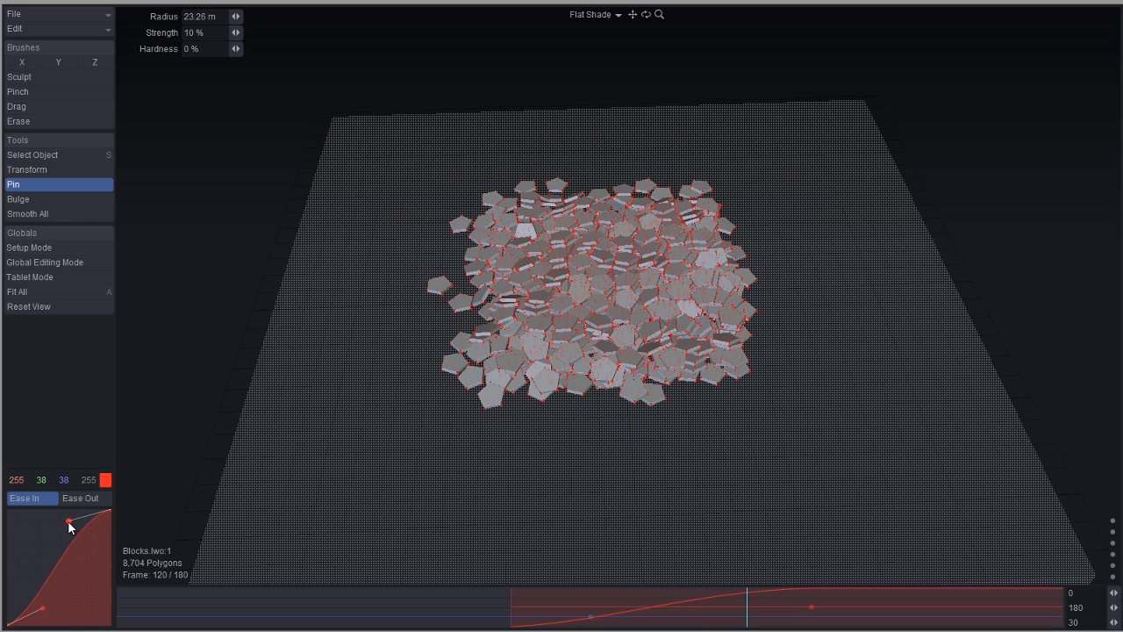
pyautogui.moveTo(409, 604); pyautogui.dragTo(931, 595)
pyautogui.moveTo(986, 594); pyautogui.dragTo(896, 594)
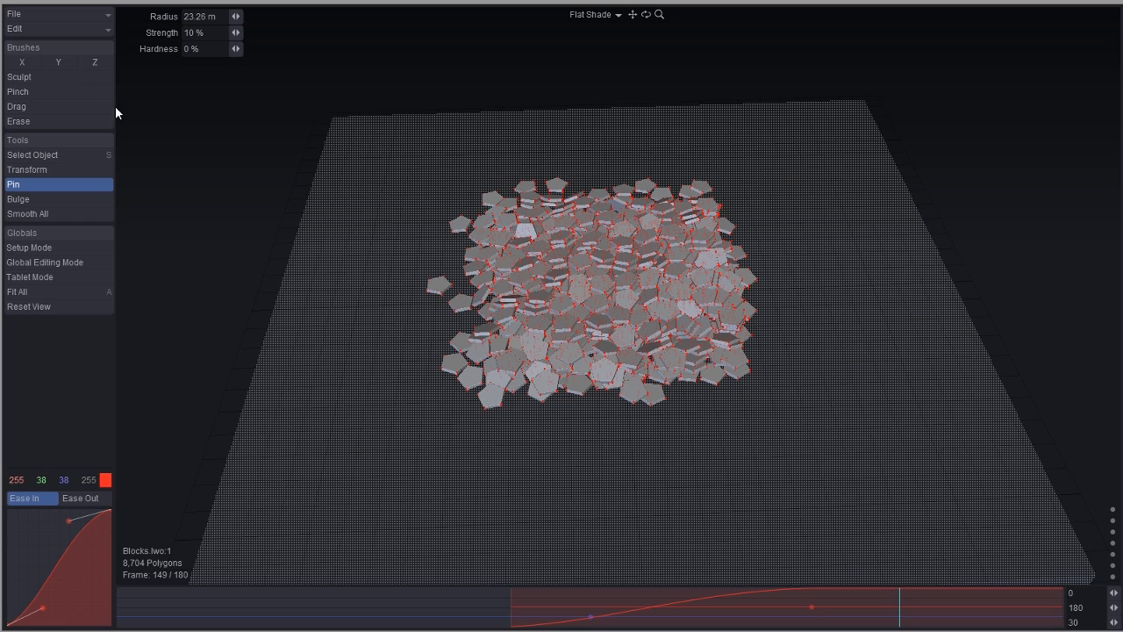
# Save the sculpted block animation as an MDD cache named Pentagon_CS in the Cache folder.
pyautogui.click(85, 15)
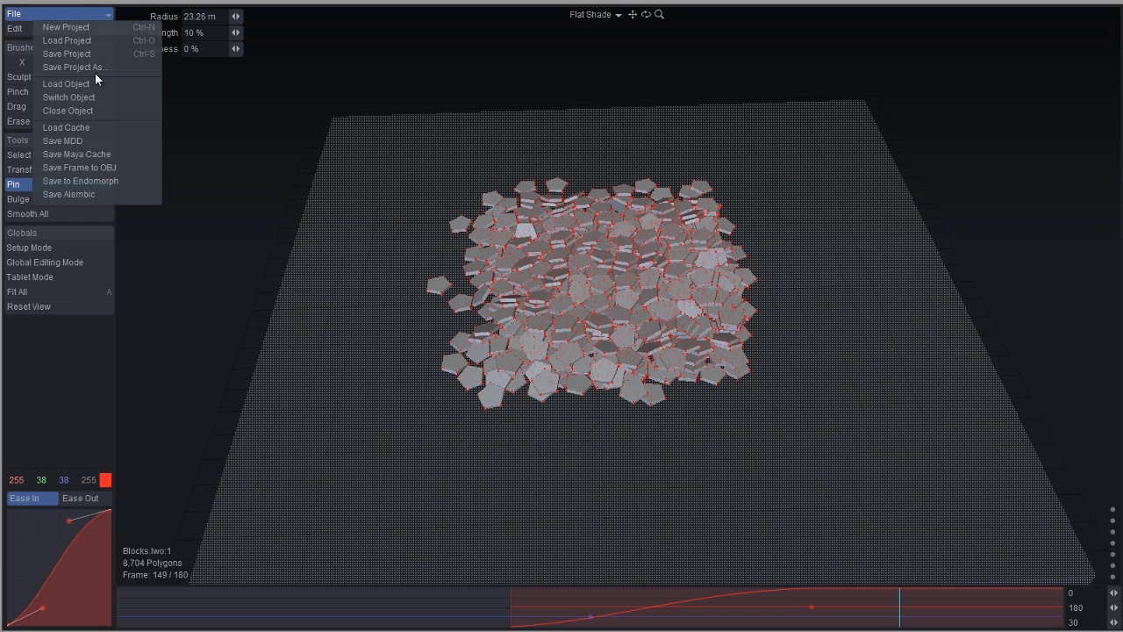
pyautogui.click(97, 143)
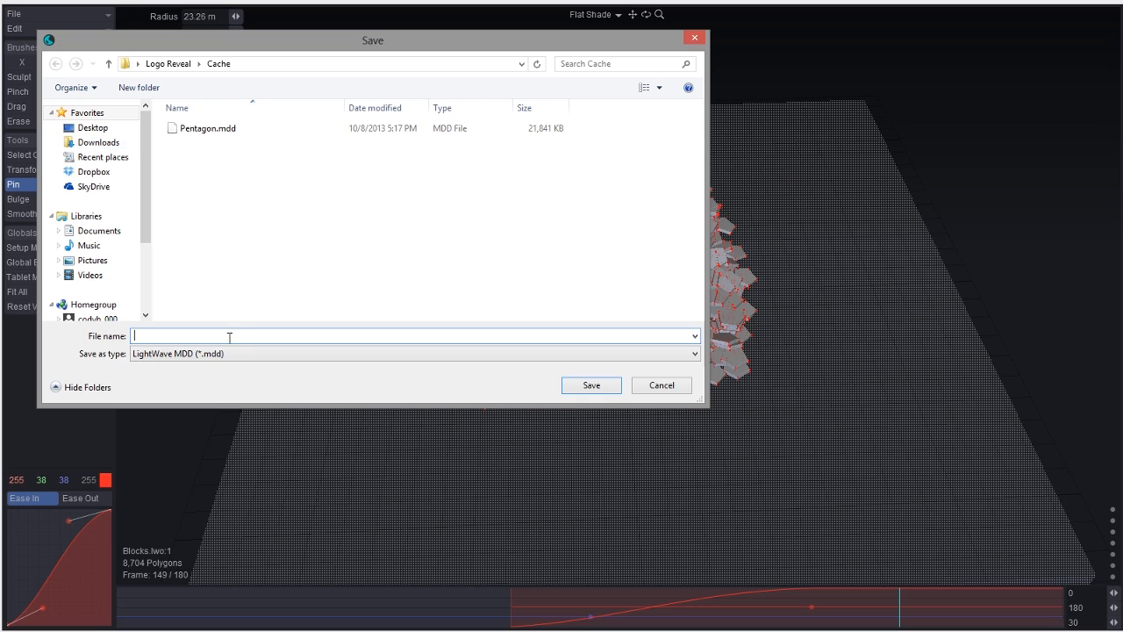
pyautogui.write('Pen')
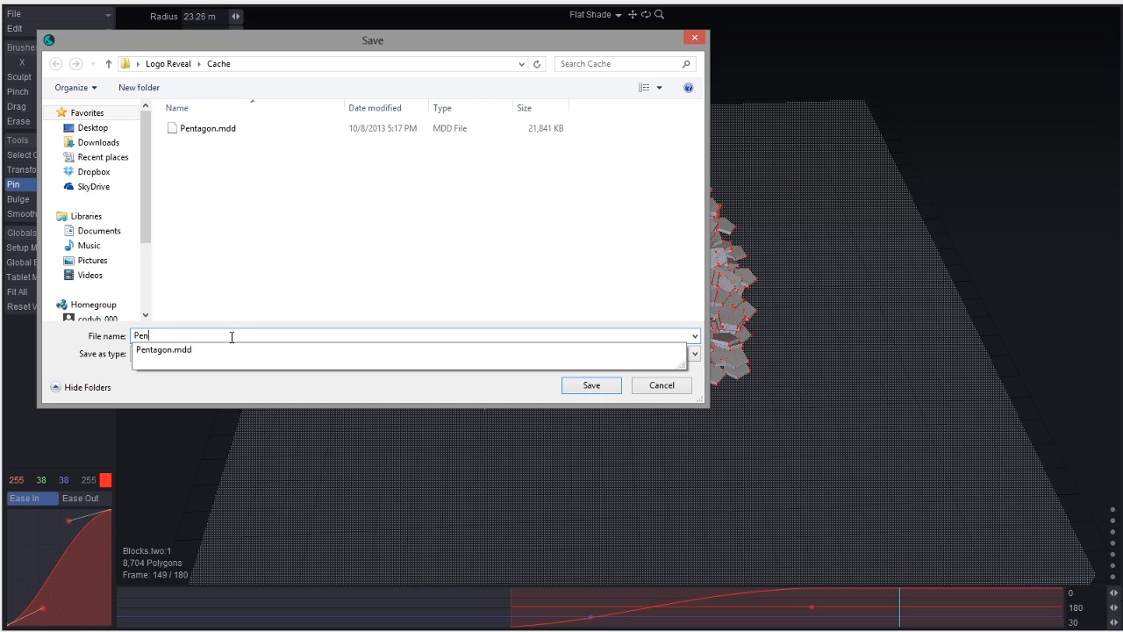
pyautogui.write('tagon_CS')
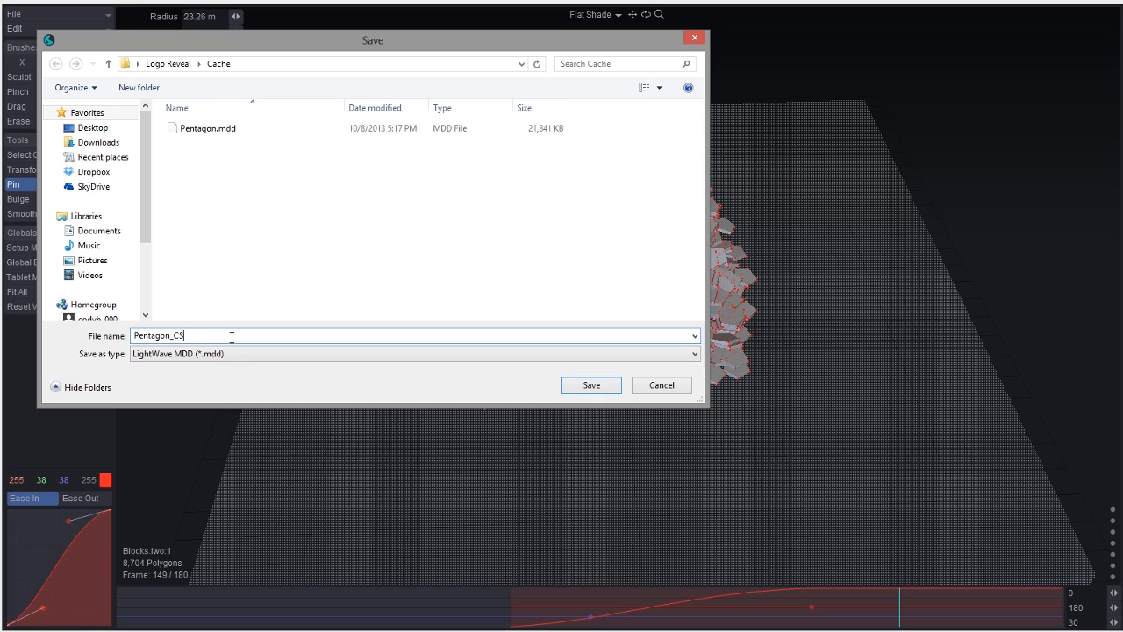
pyautogui.press('Return')
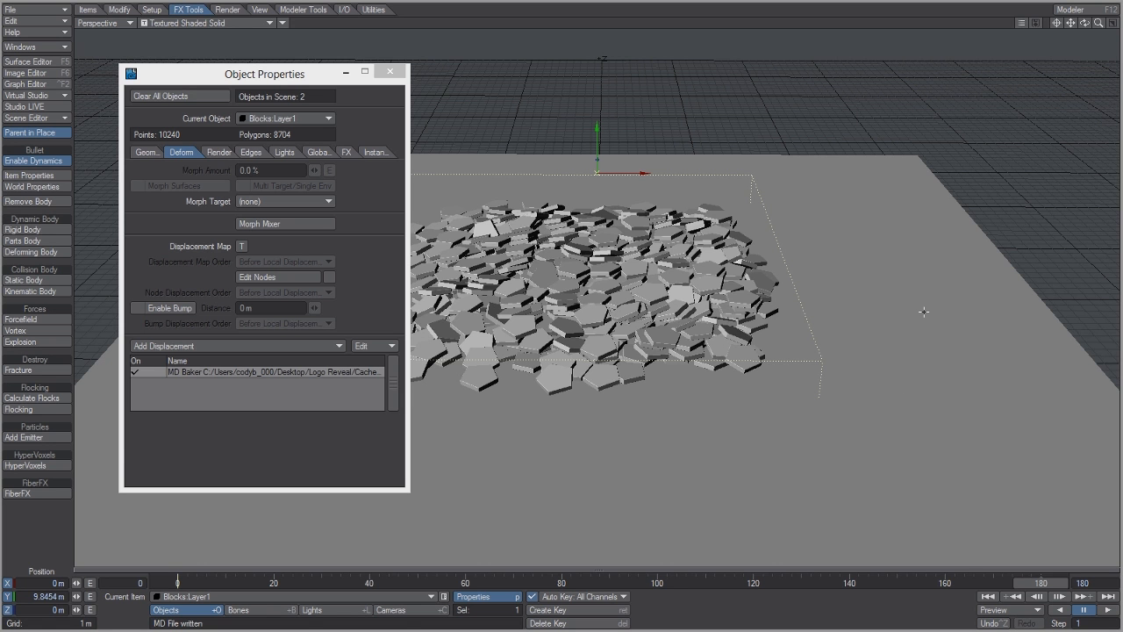
# Switch to LightWave Layout and clear the ground object, Blocks:Layer2, from the scene.
pyautogui.click(923, 311)
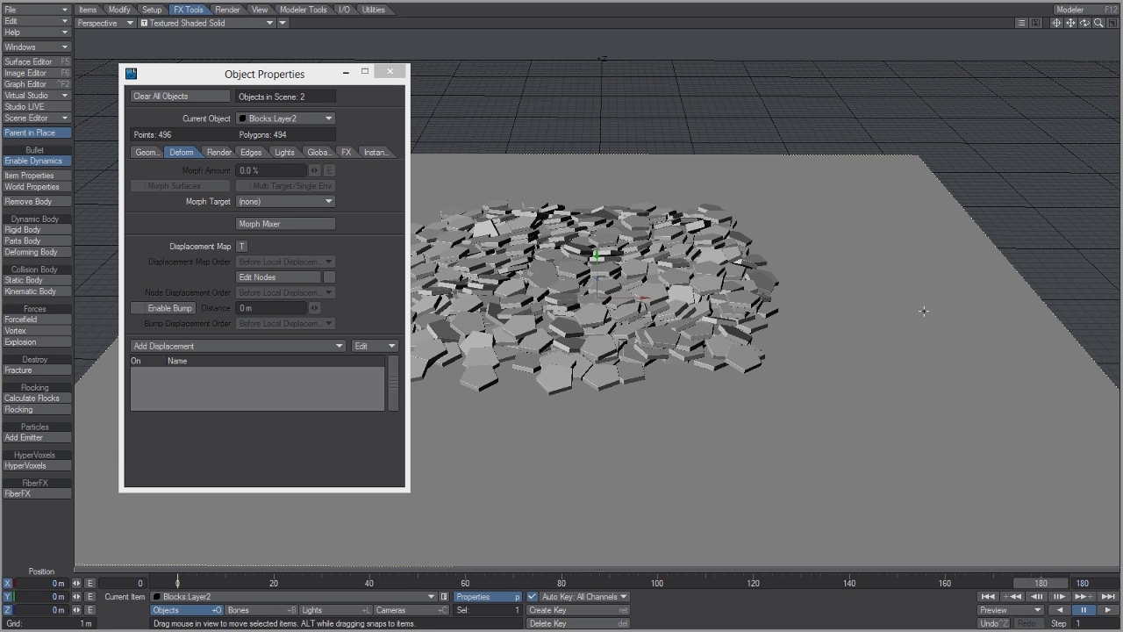
pyautogui.press('-')
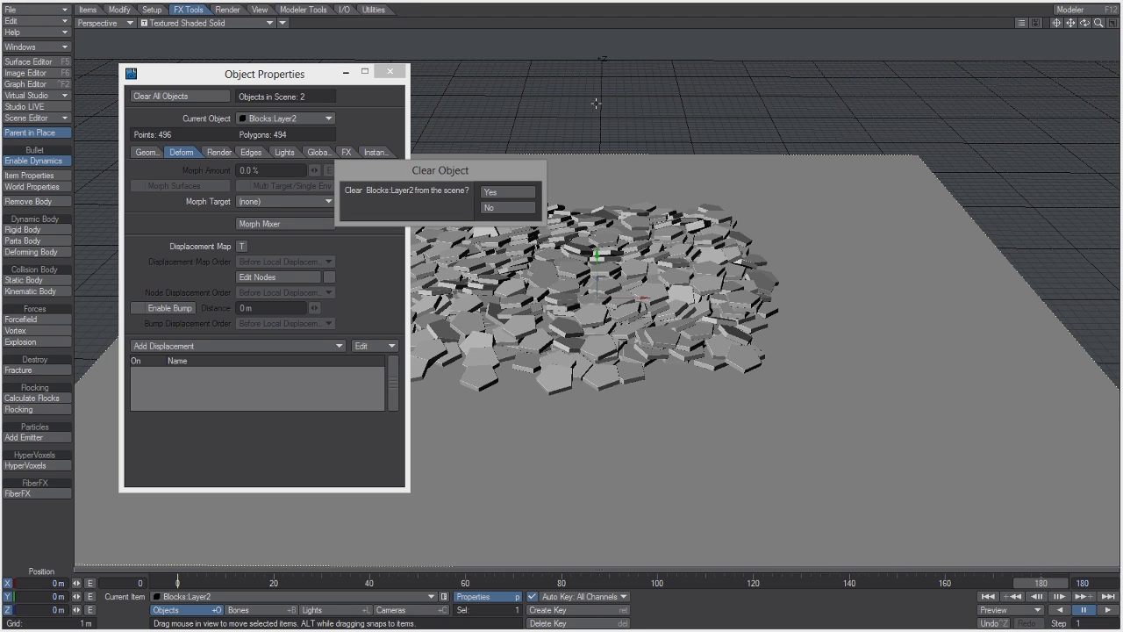
pyautogui.click(509, 192)
# Remove the MD Baker displacement from Blocks:Layer1 and take the object out of the Bullet dynamics.
pyautogui.click(375, 346)
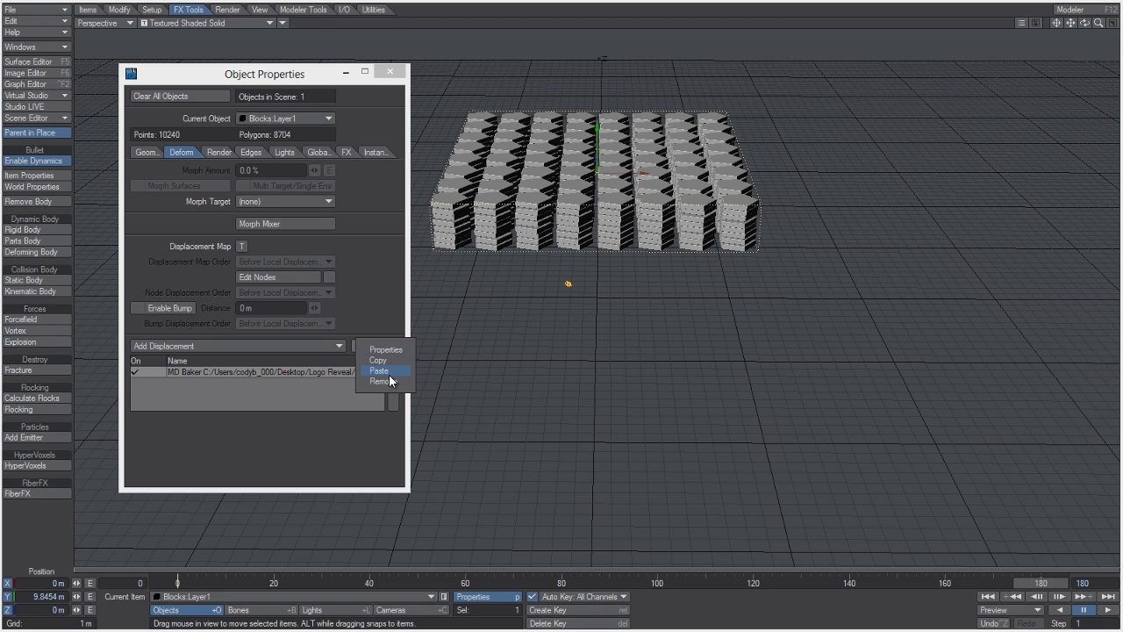
pyautogui.click(386, 381)
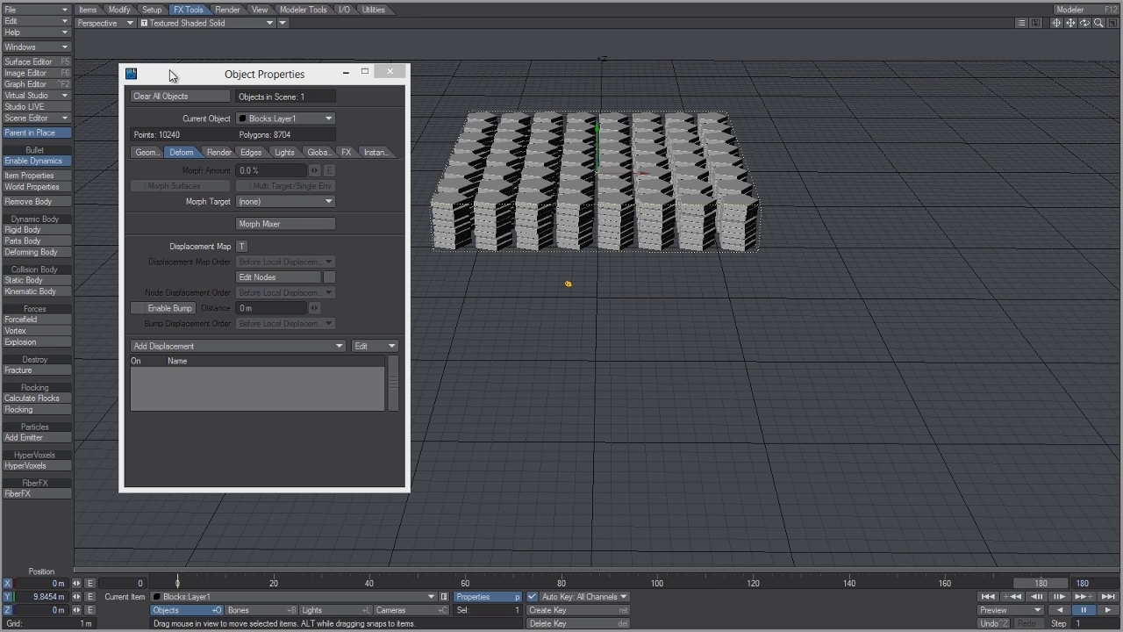
pyautogui.click(53, 186)
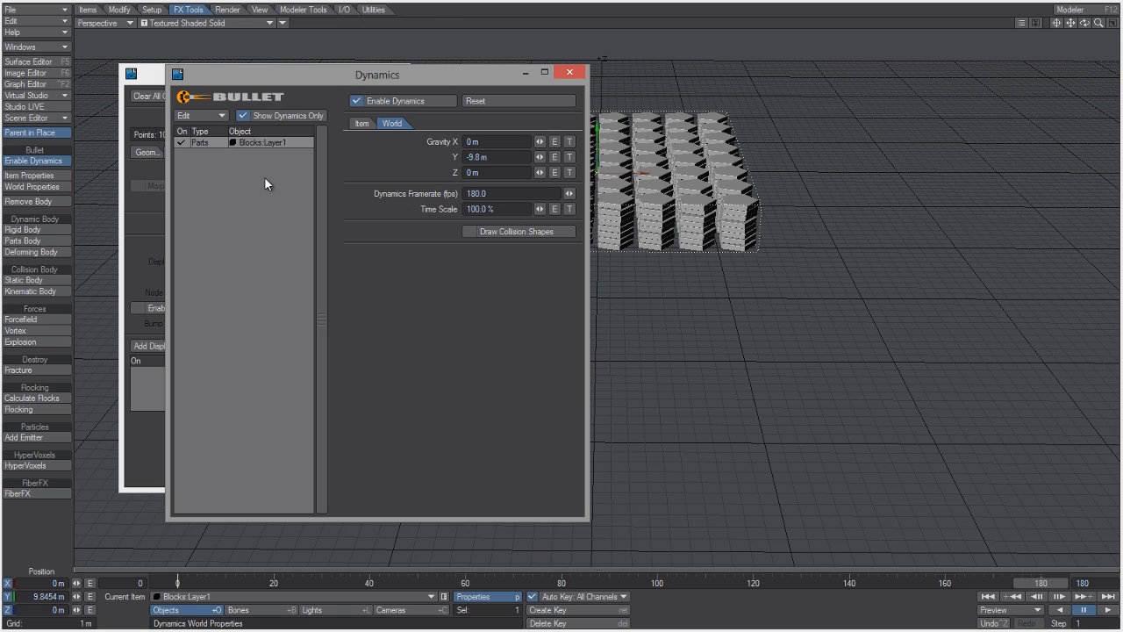
pyautogui.click(210, 116)
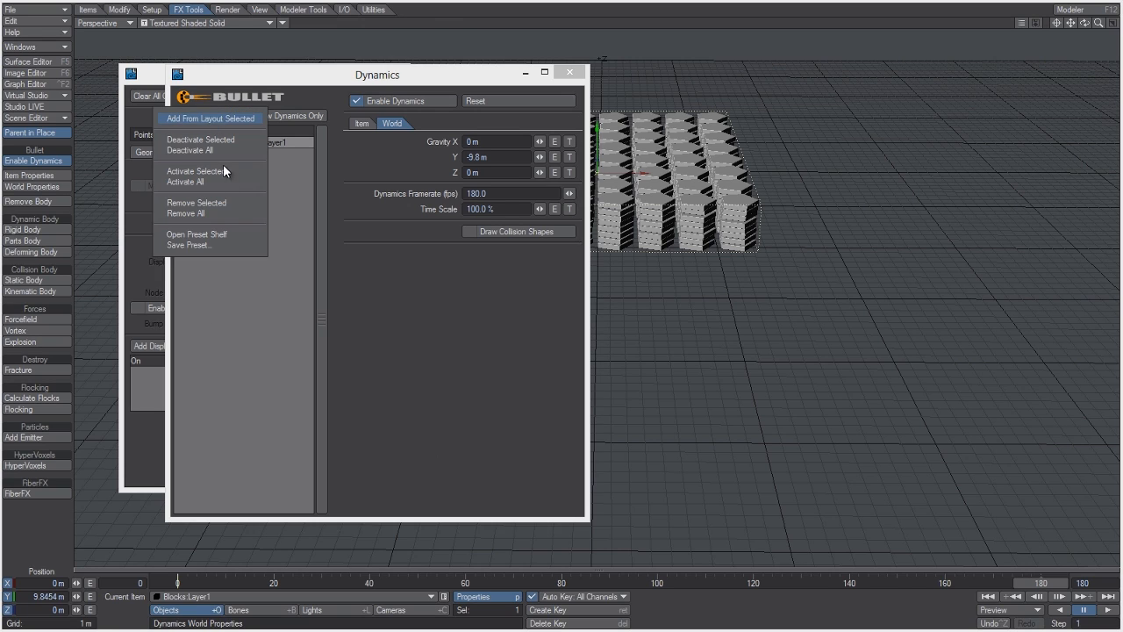
pyautogui.click(227, 200)
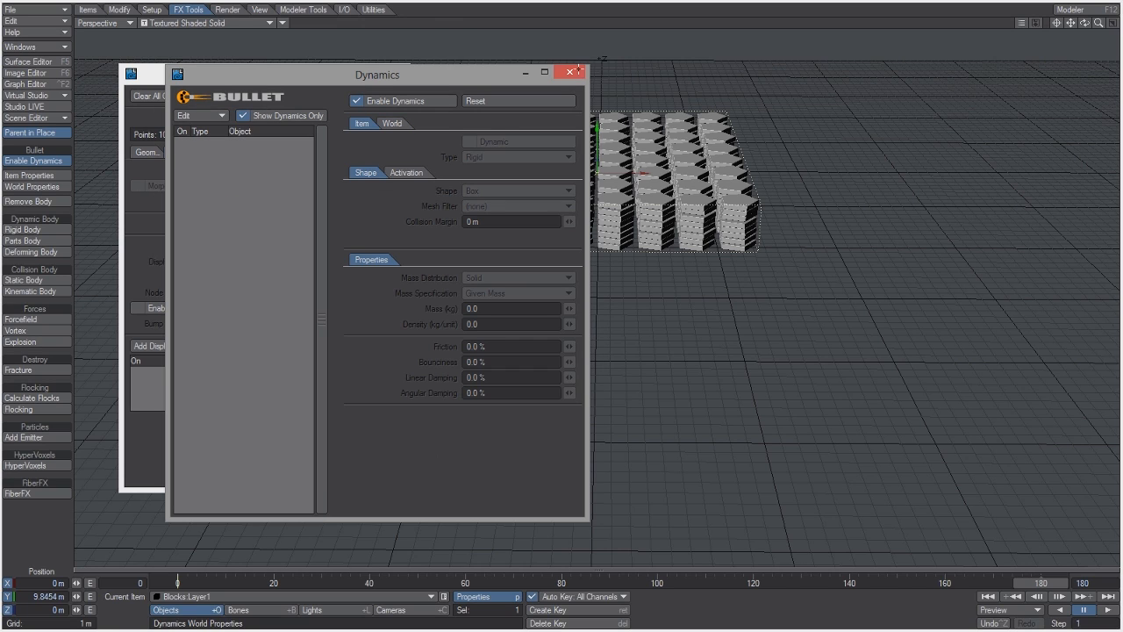
pyautogui.click(570, 72)
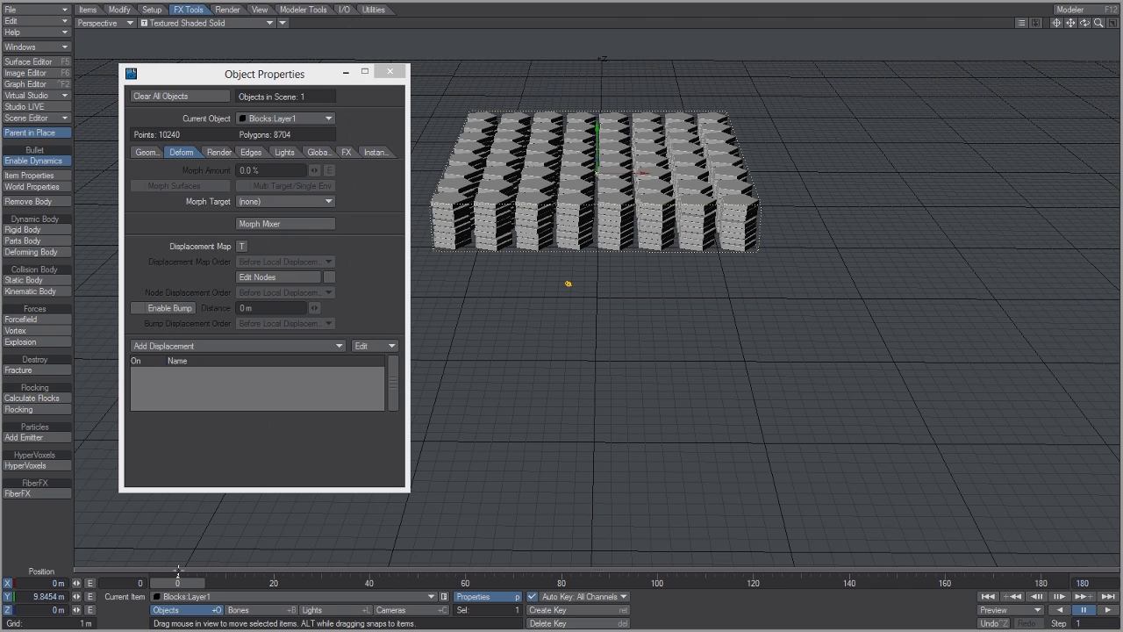
# Add an MD Reader displacement to Blocks:Layer1 and load Pentagon_CS.mdd as its vertex cache.
pyautogui.click(228, 348)
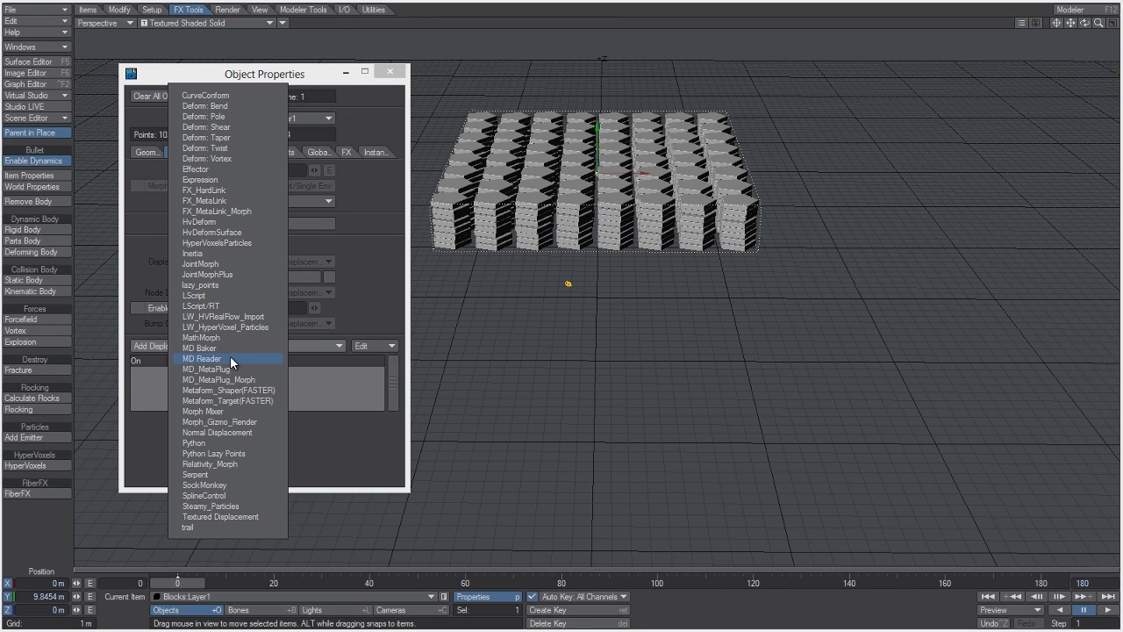
pyautogui.click(230, 359)
pyautogui.doubleClick(230, 372)
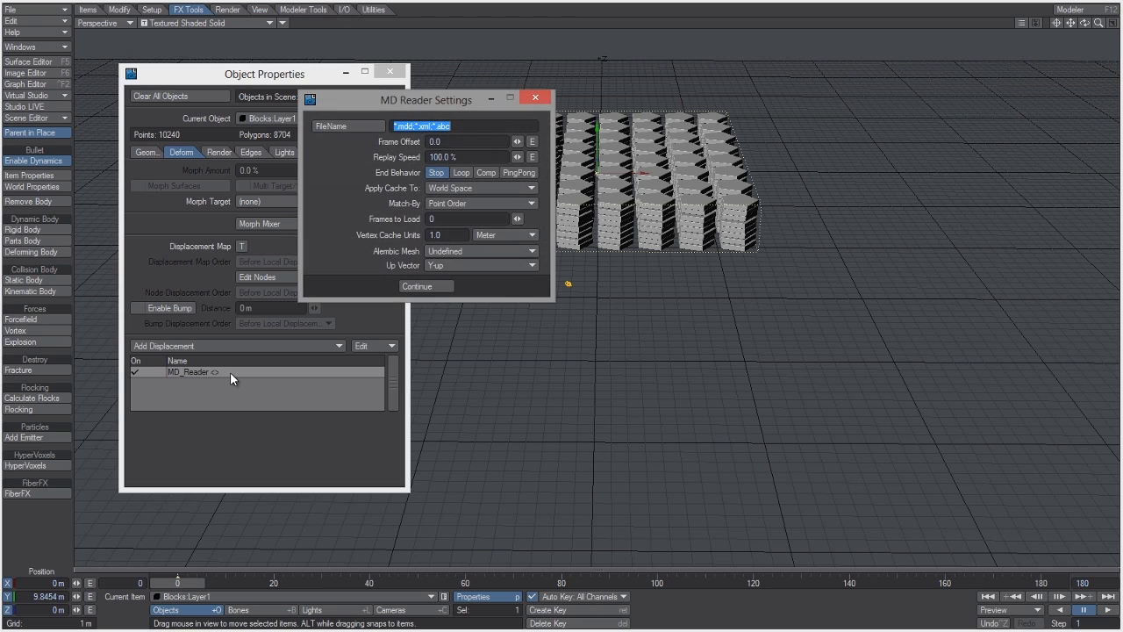
pyautogui.click(361, 127)
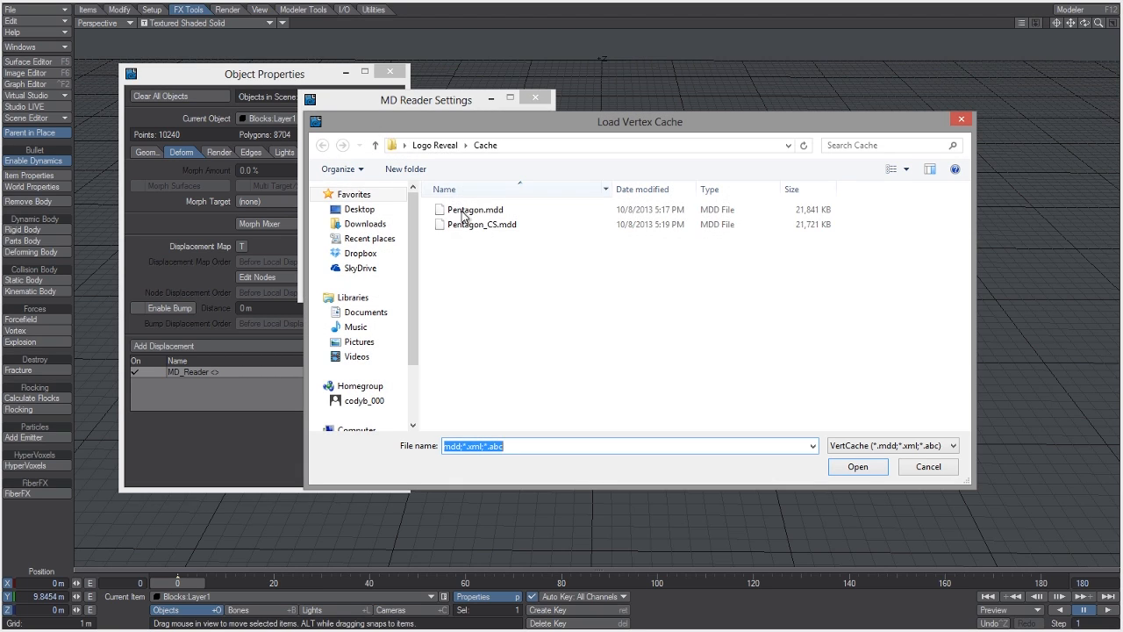
pyautogui.click(474, 224)
pyautogui.click(868, 467)
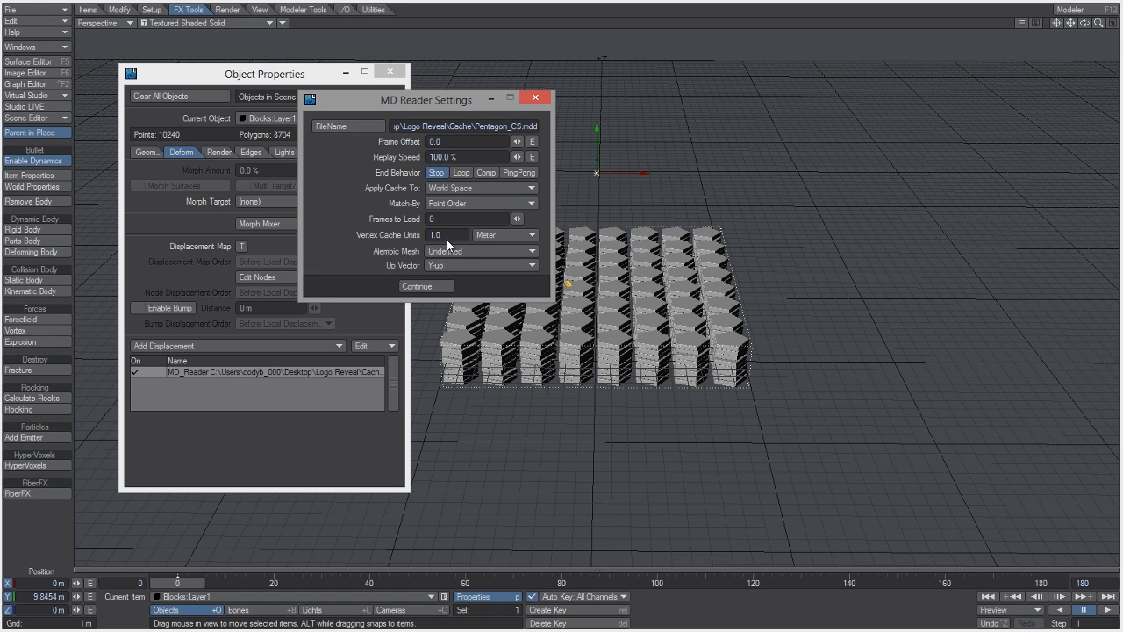
pyautogui.click(440, 285)
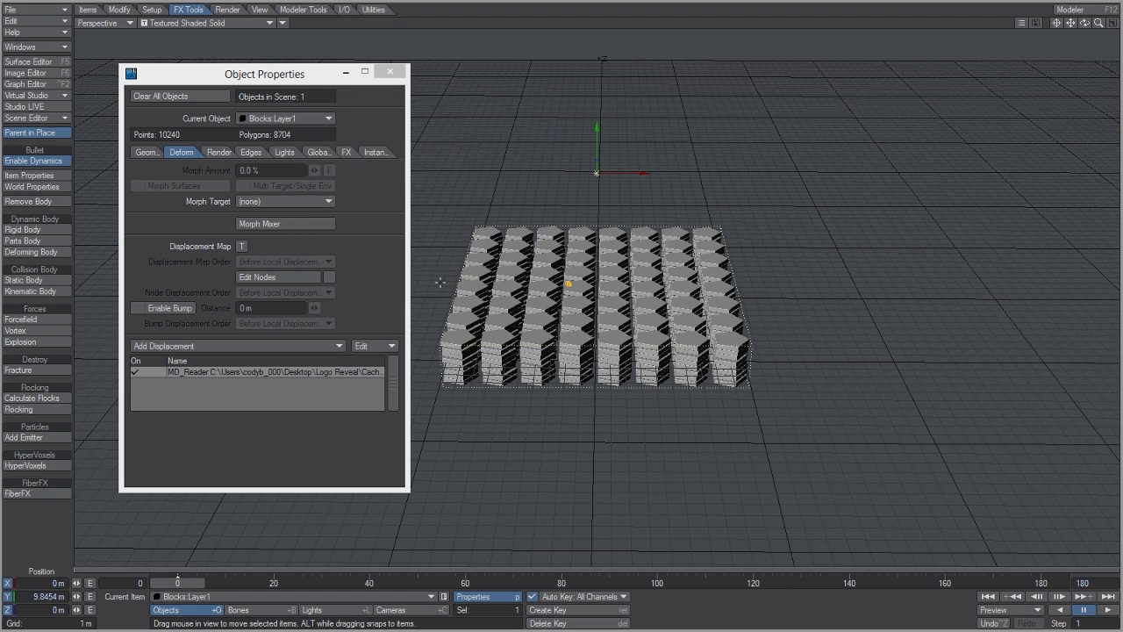
# Play and scrub the loaded cache animation, close the object properties, and examine the block pile from a higher angle.
pyautogui.click(1108, 610)
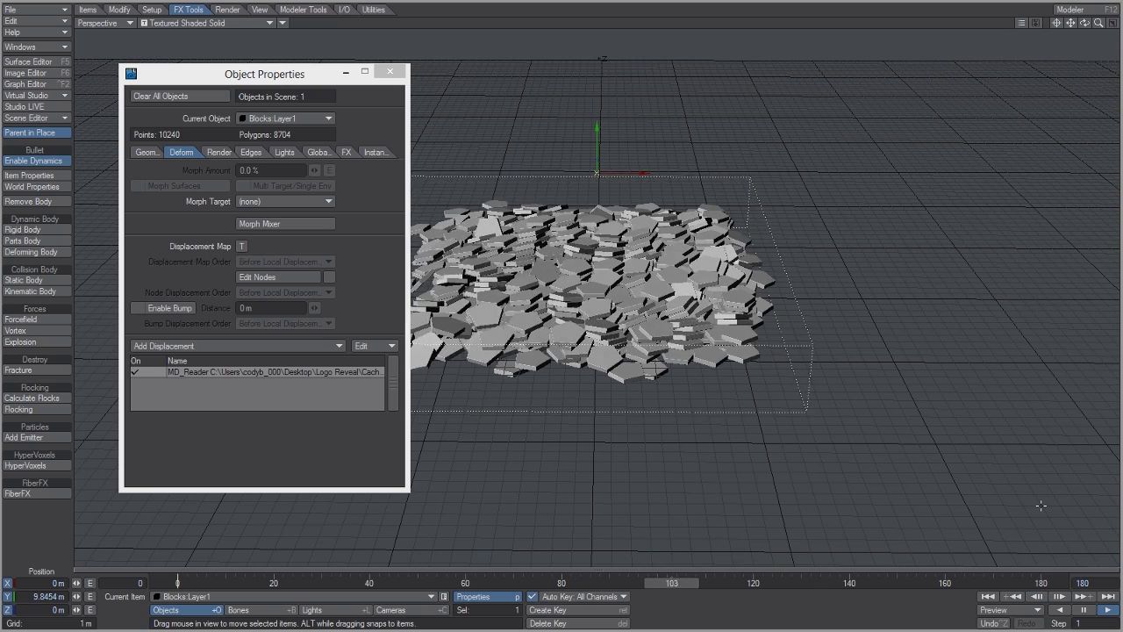
pyautogui.moveTo(915, 585); pyautogui.dragTo(829, 584)
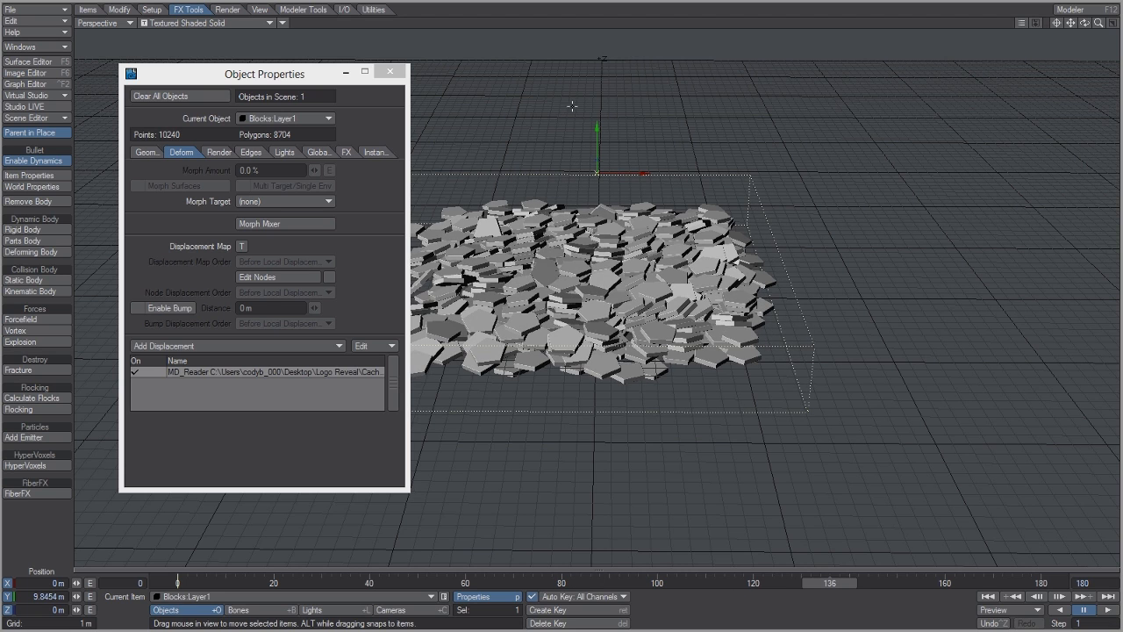
pyautogui.click(396, 70)
pyautogui.keyDown('alt'); pyautogui.moveTo(969, 145); pyautogui.dragTo(973, 235); pyautogui.keyUp('alt')
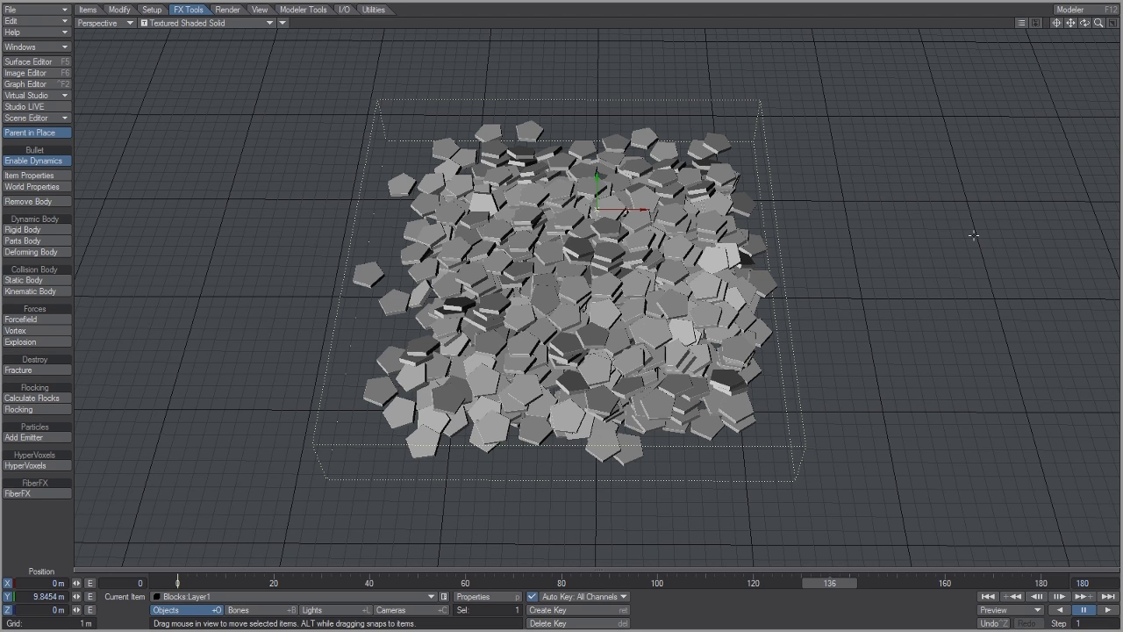
# Save the block pile's shape at frame 156 as an endomorph named Collapsed.
pyautogui.moveTo(842, 583); pyautogui.dragTo(925, 583)
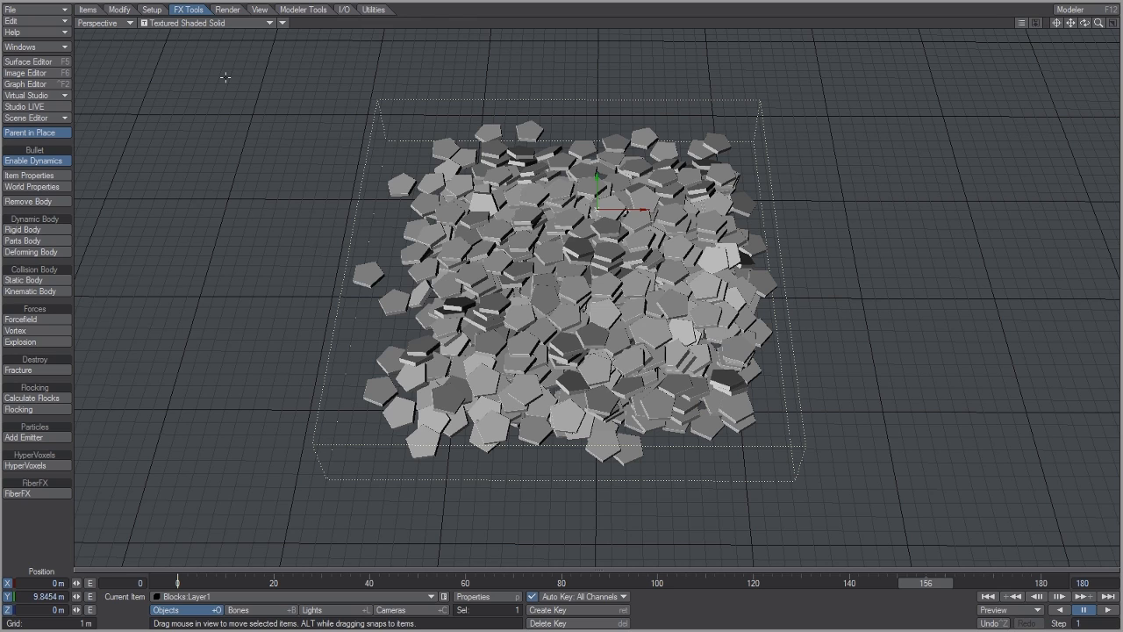
pyautogui.click(13, 9)
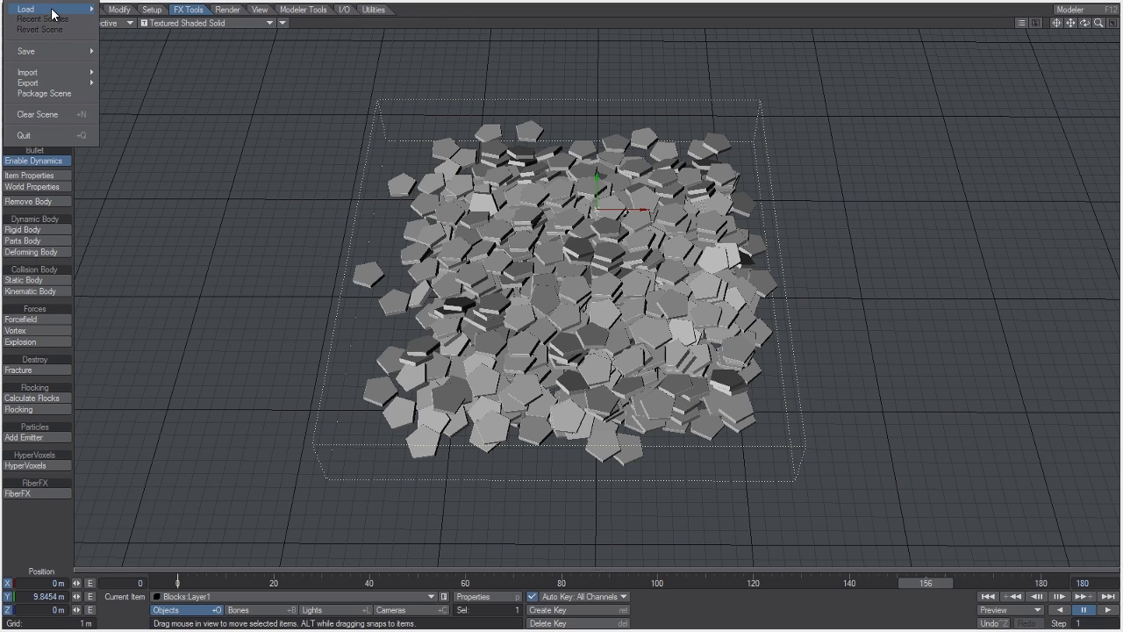
pyautogui.moveTo(56, 55)
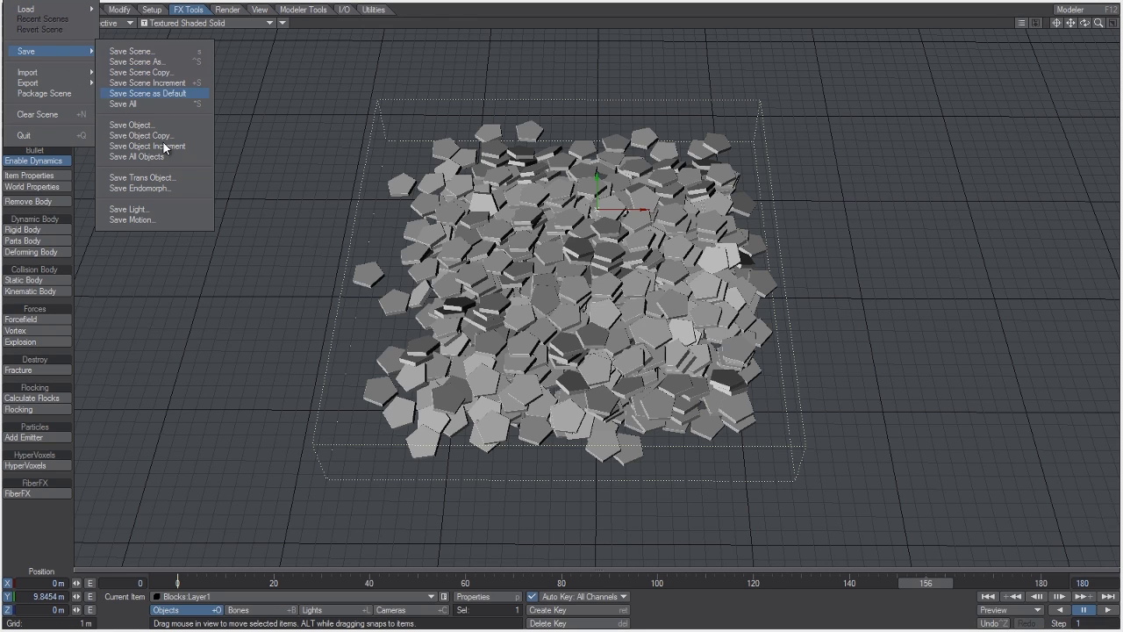
pyautogui.click(163, 188)
pyautogui.write('Collapsed')
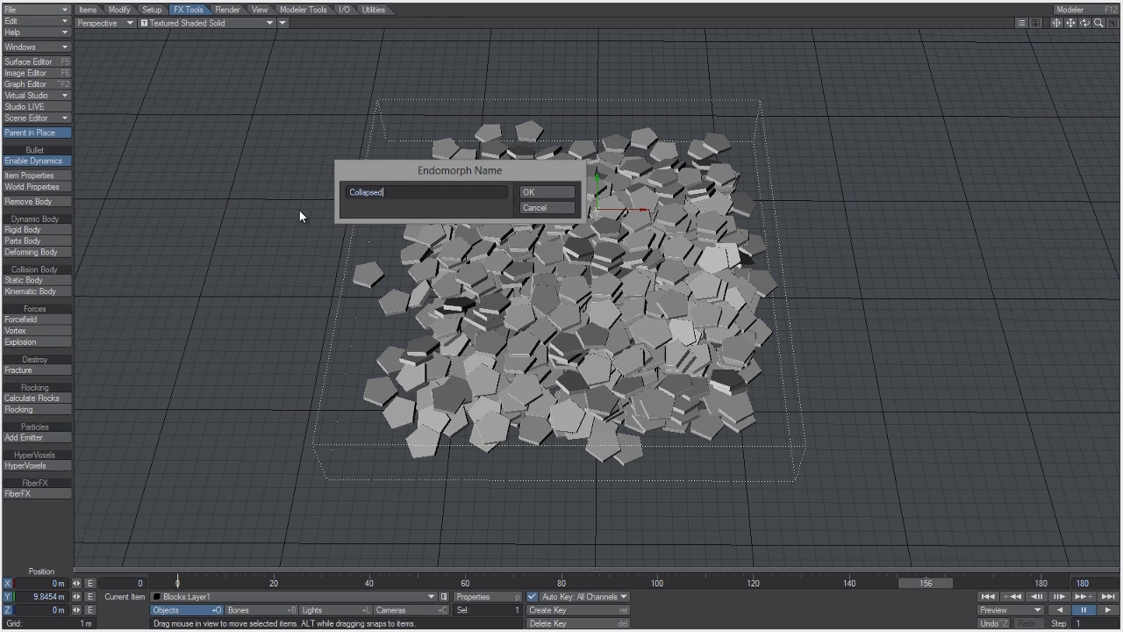
pyautogui.click(546, 190)
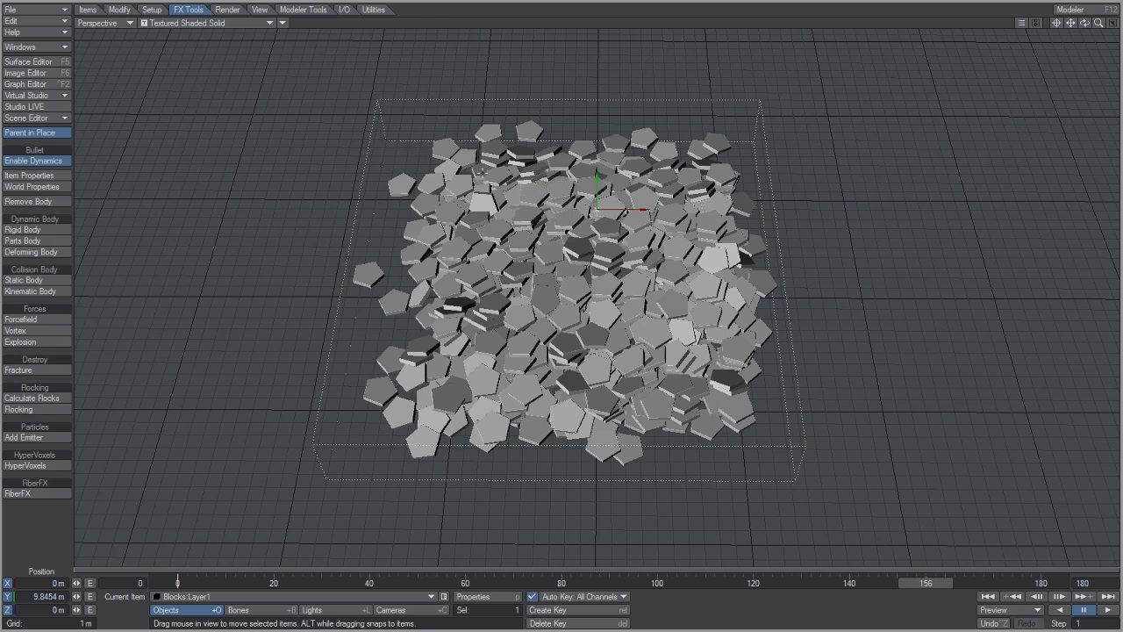
# Save all objects in the scene so the endomorph is stored with the blocks.
pyautogui.click(52, 10)
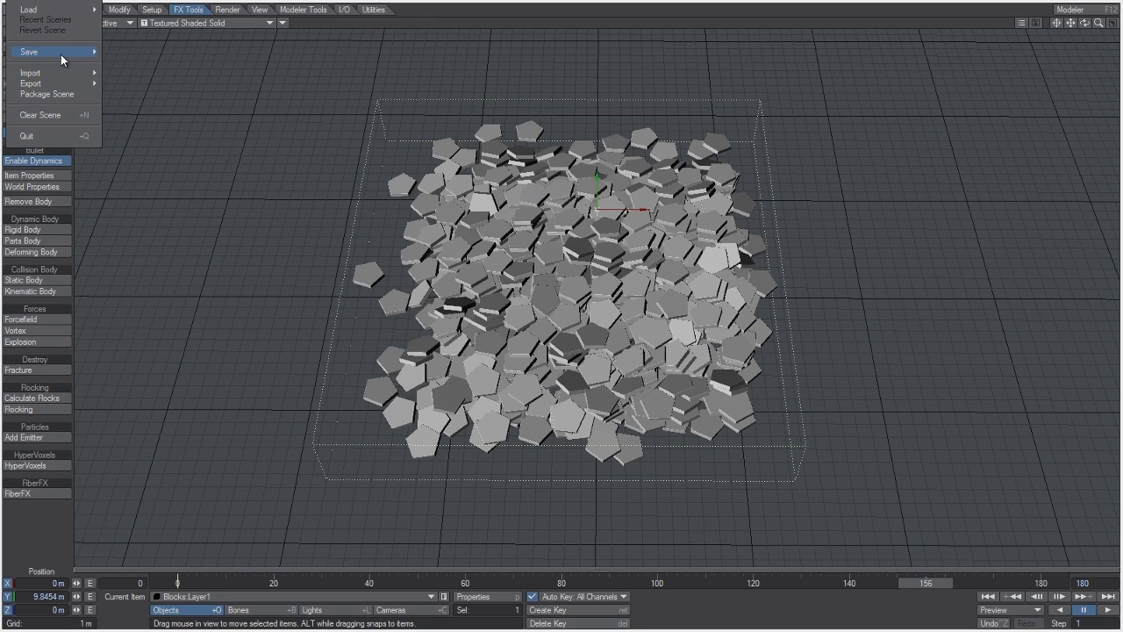
pyautogui.moveTo(61, 54)
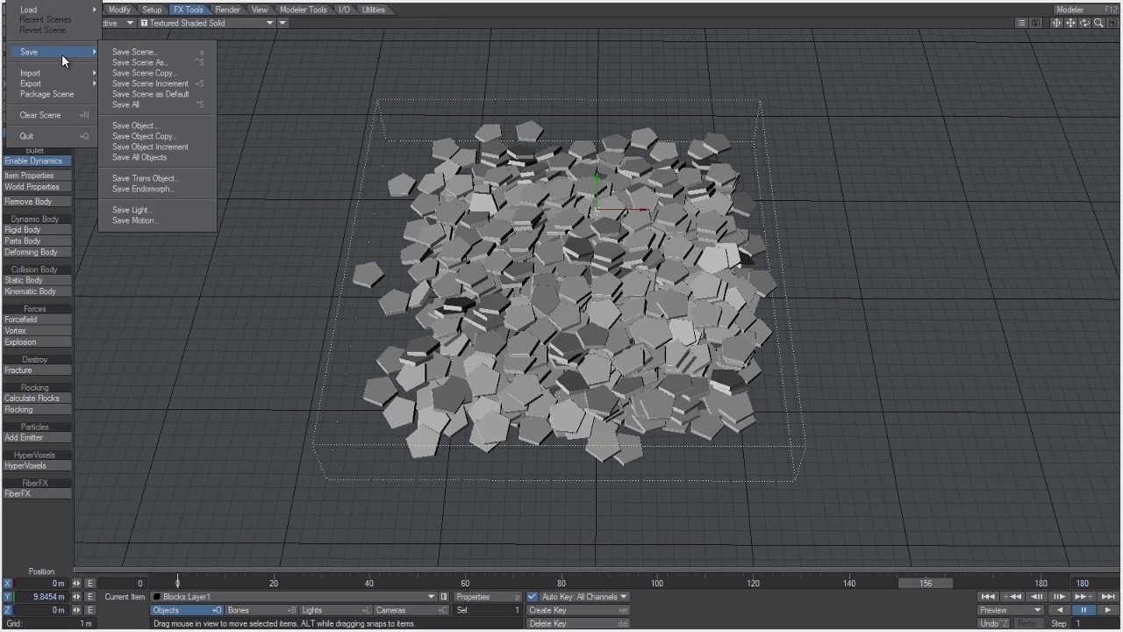
pyautogui.click(159, 158)
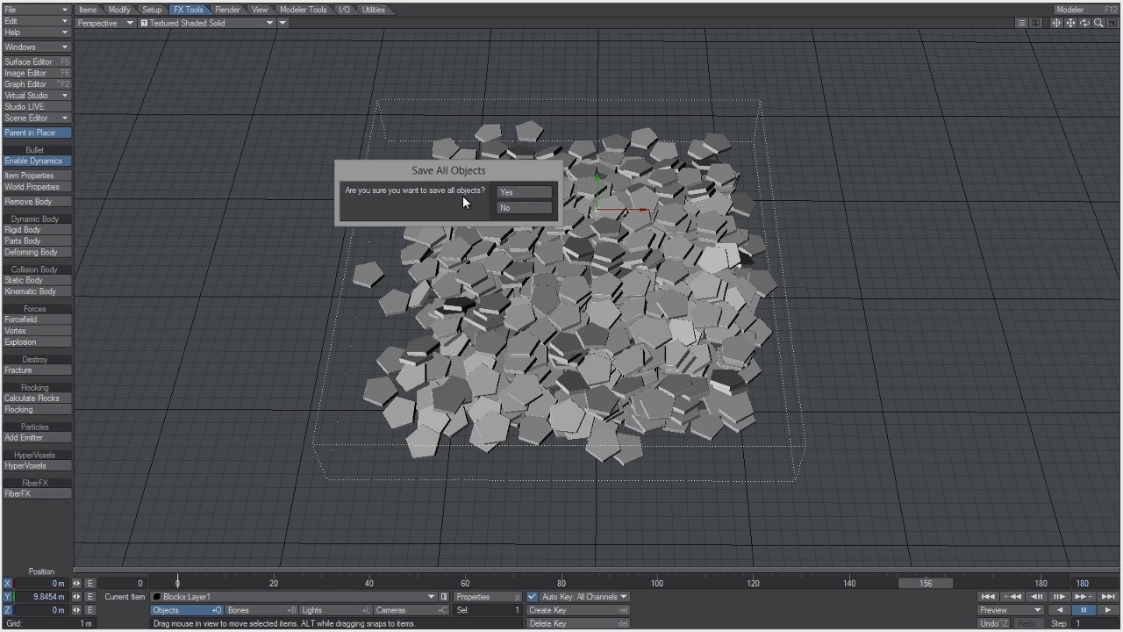
pyautogui.click(523, 192)
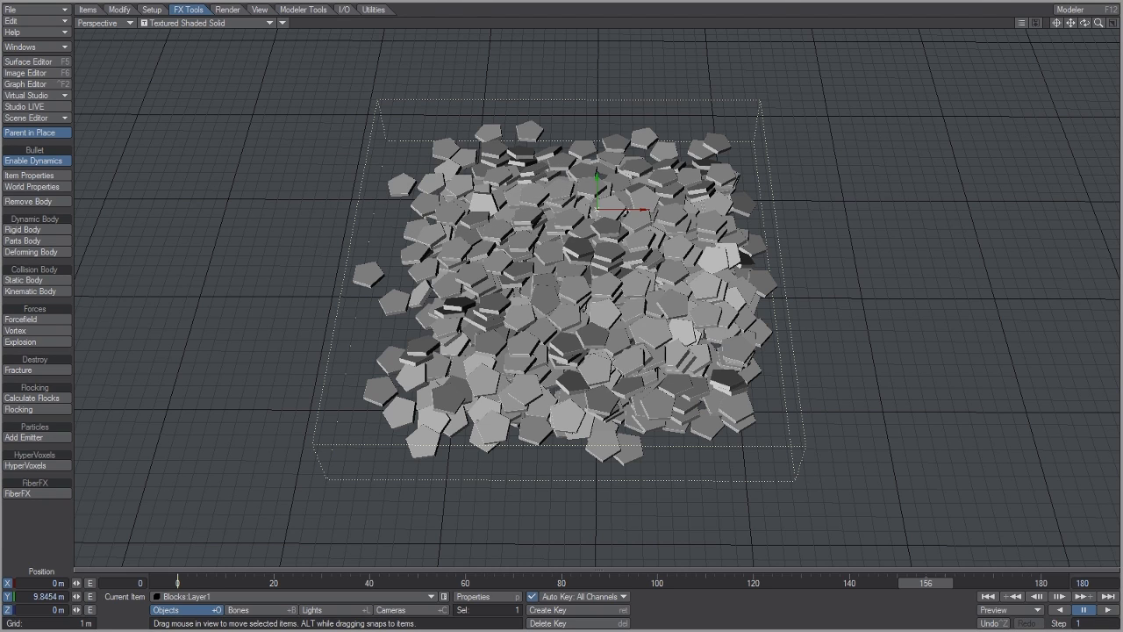
# Switch to Modeler and display the blocks' Collapsed morph map, fitted and seen from above in the Perspective view.
pyautogui.press('F12')
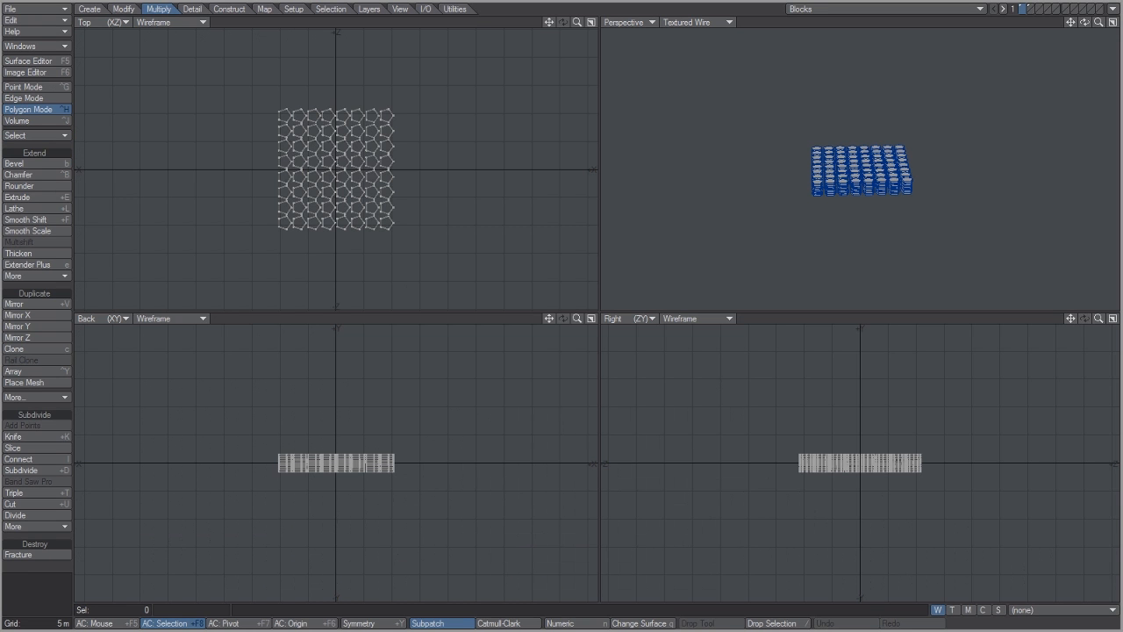
pyautogui.click(967, 610)
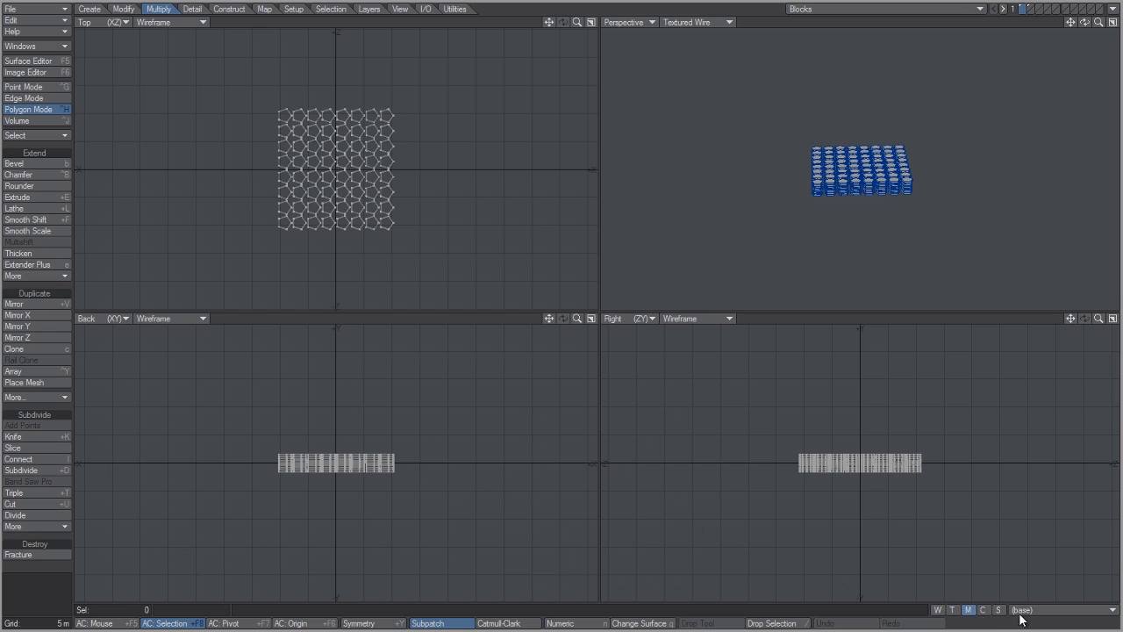
pyautogui.click(1037, 614)
pyautogui.click(1044, 624)
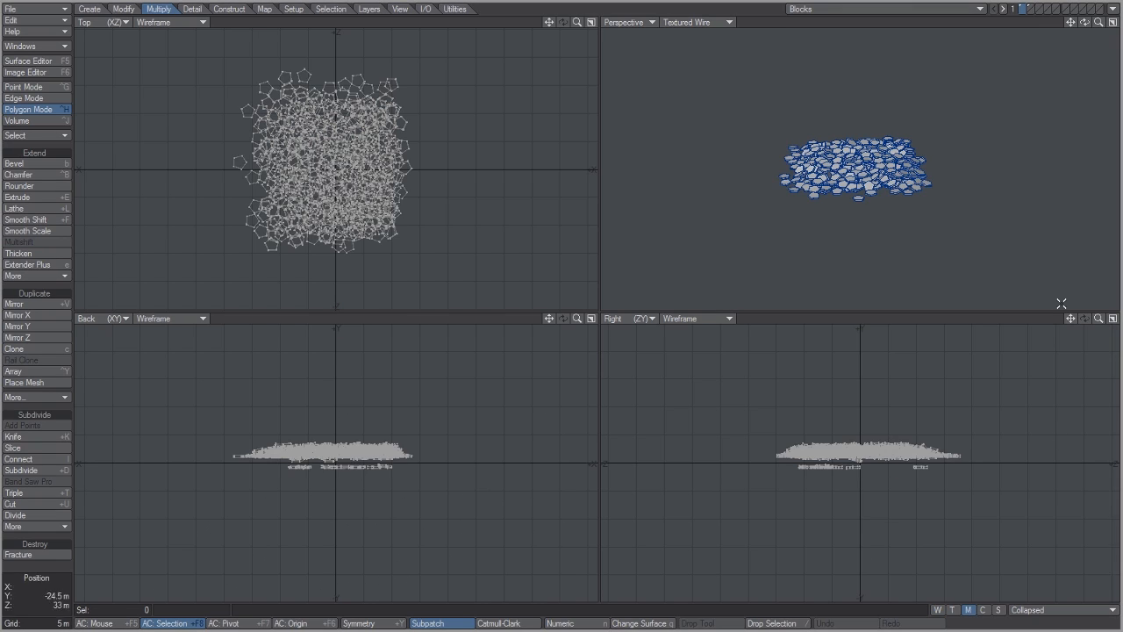
pyautogui.press('a')
pyautogui.moveTo(1098, 23); pyautogui.dragTo(1084, 52)
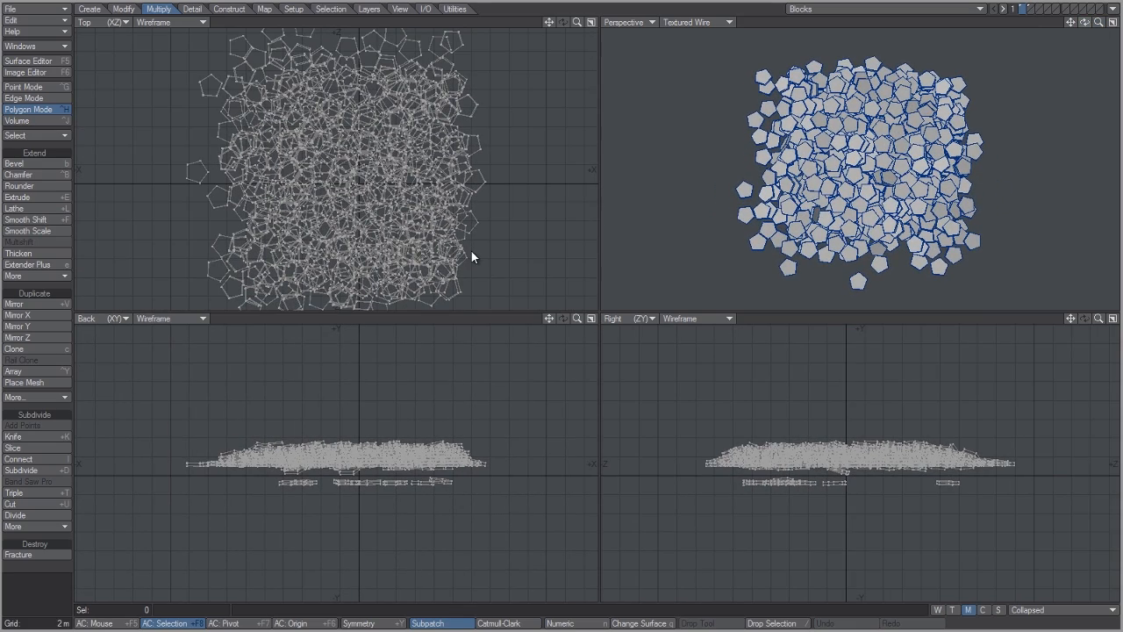
# Replace the Top view with a UV Texture view and start the Texture Guide on the Blocks surface with Camera mapping.
pyautogui.click(112, 23)
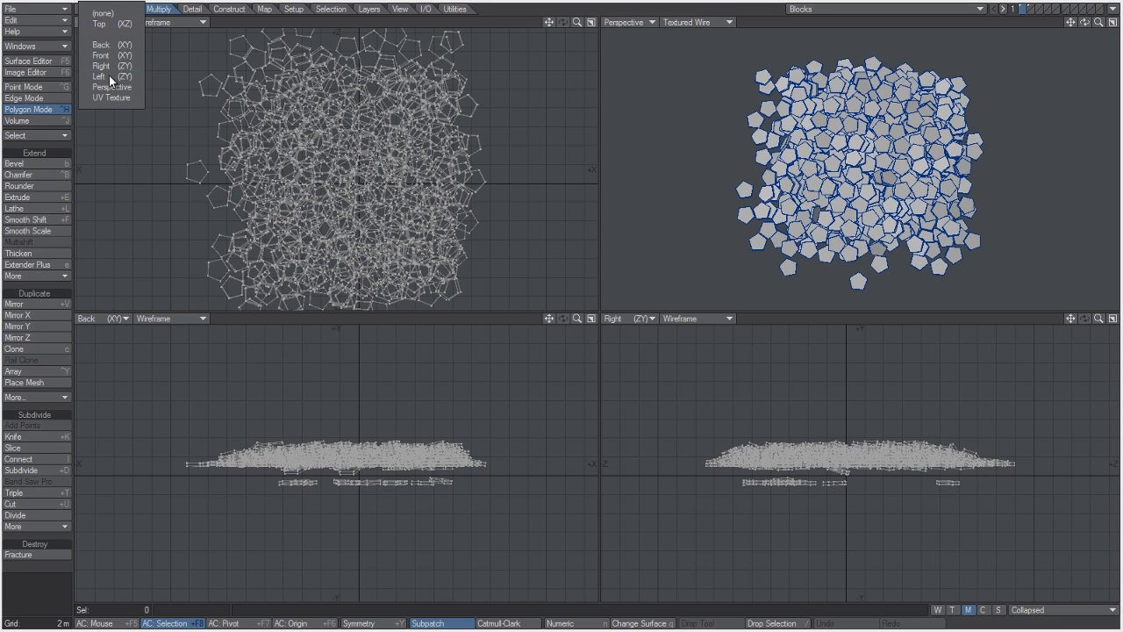
pyautogui.click(112, 98)
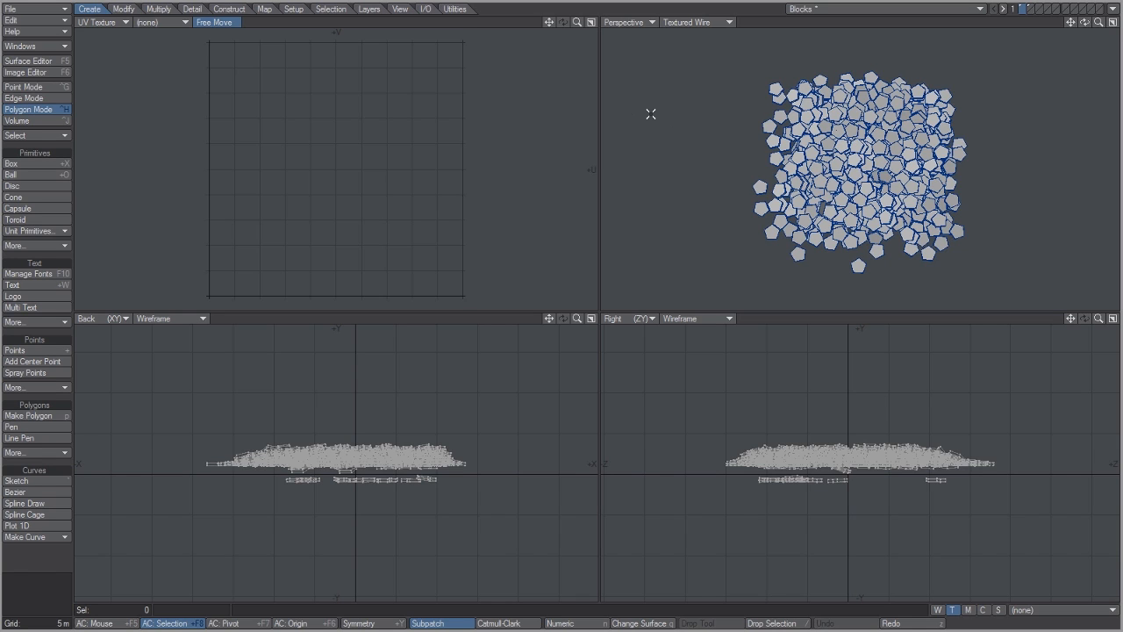
pyautogui.click(264, 9)
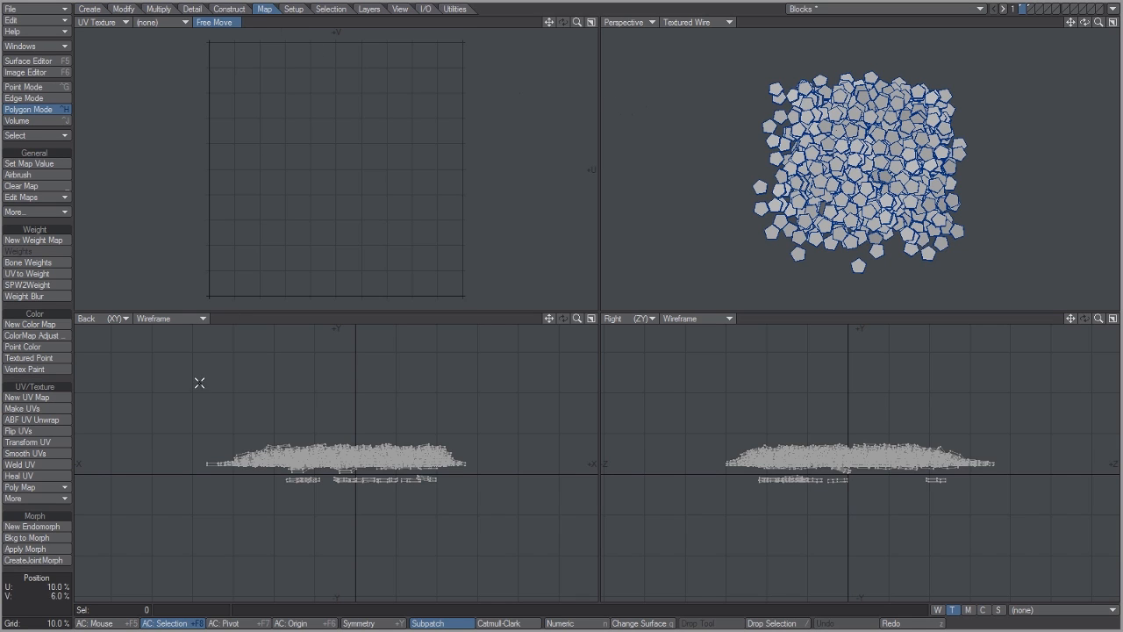
pyautogui.click(63, 497)
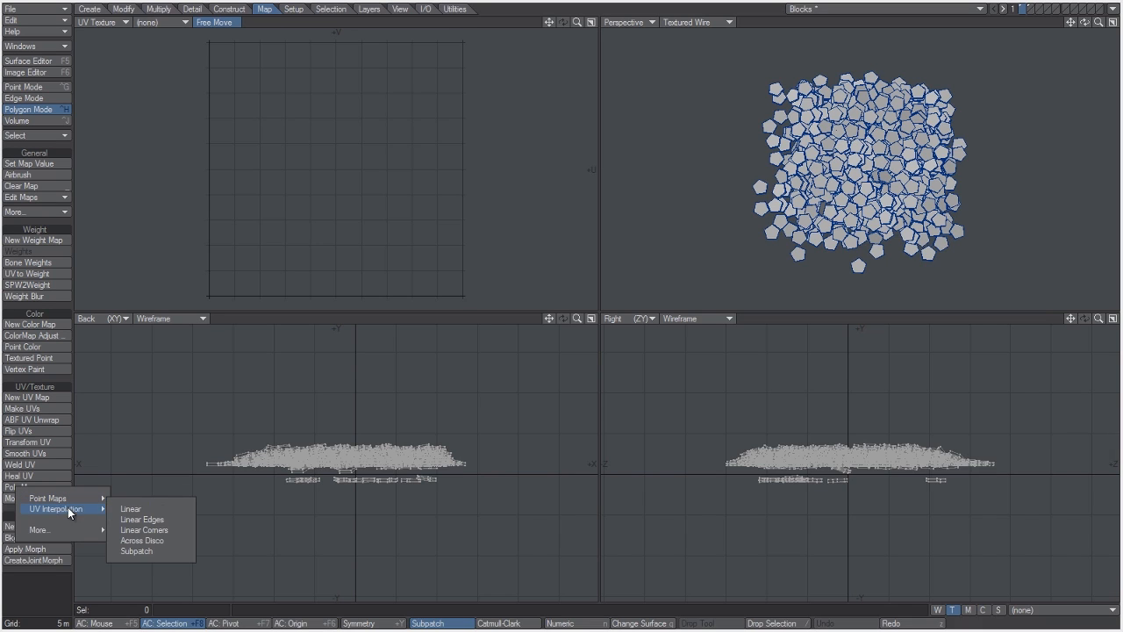
pyautogui.moveTo(76, 528)
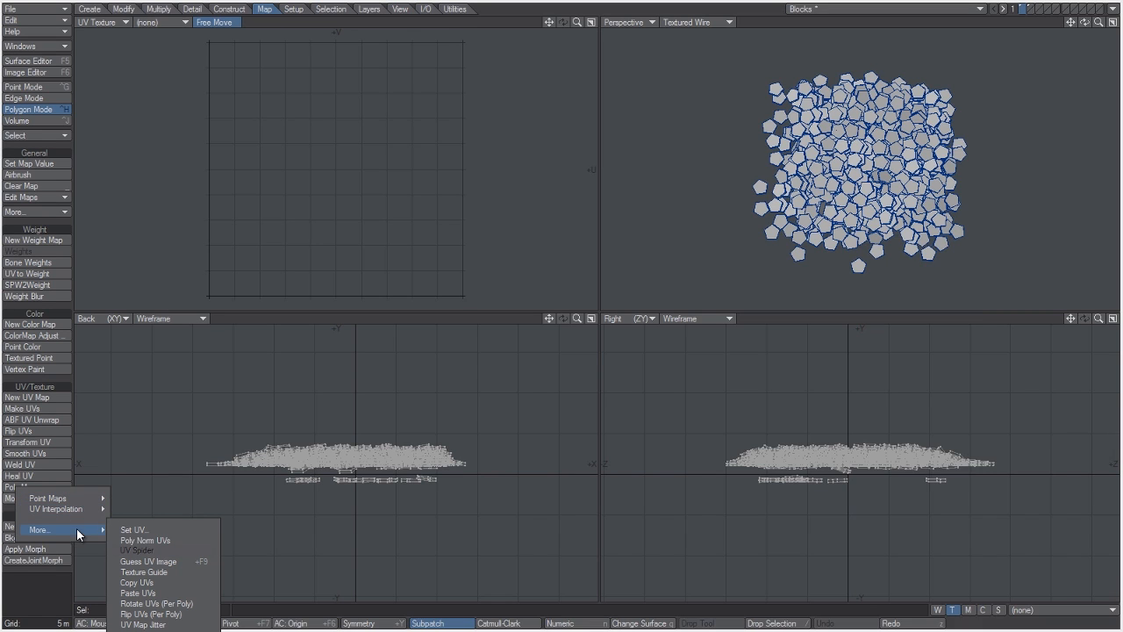
pyautogui.click(178, 572)
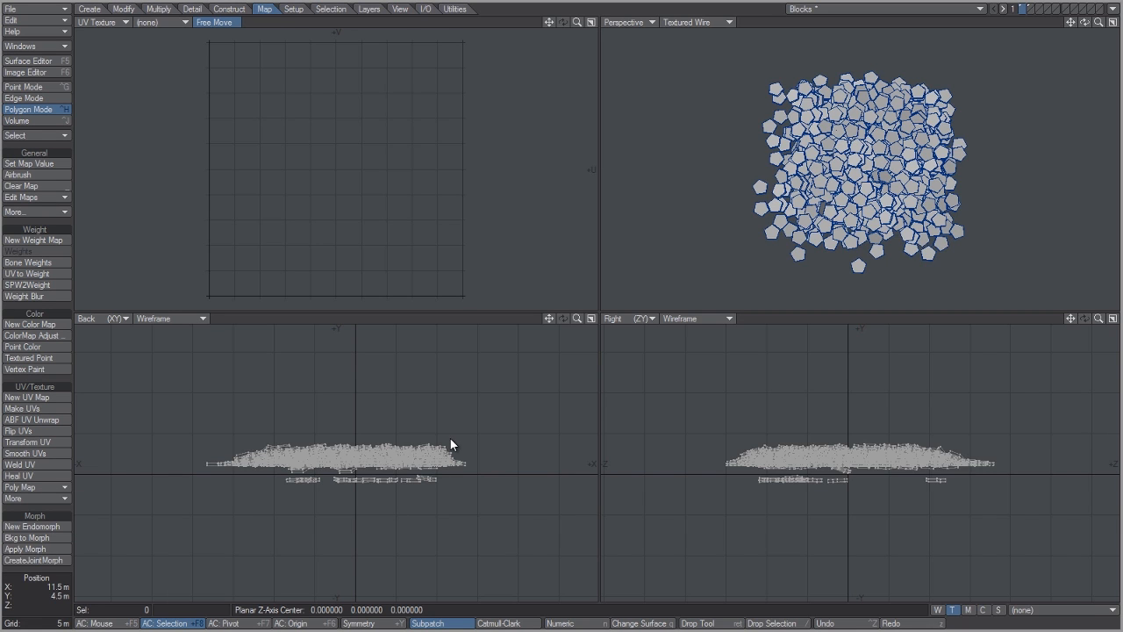
pyautogui.press('n')
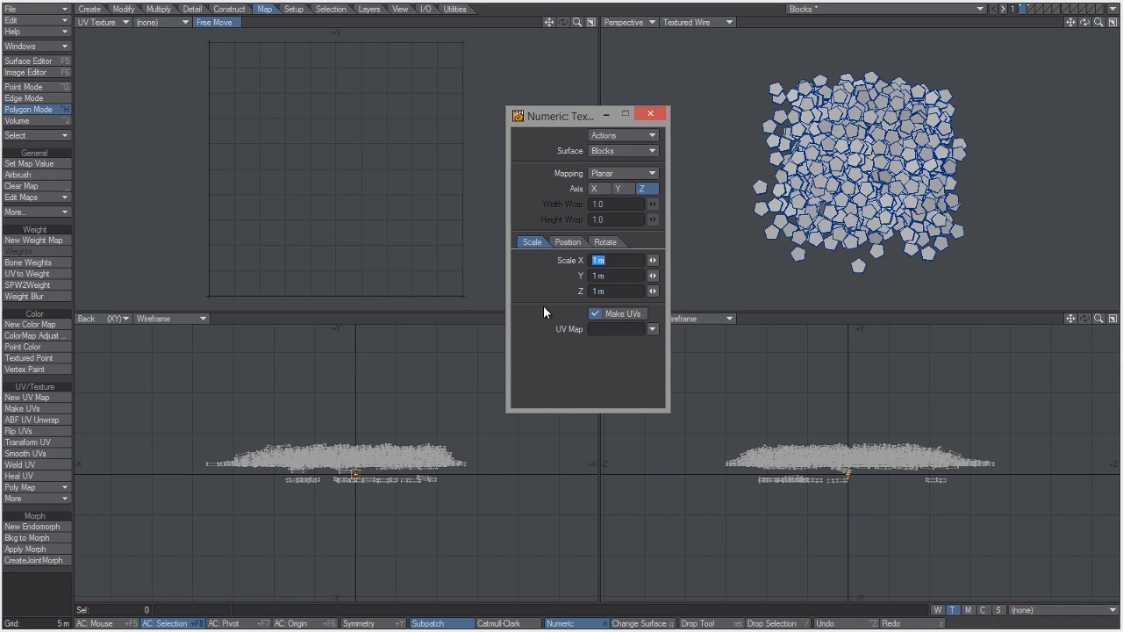
pyautogui.click(650, 174)
pyautogui.click(639, 213)
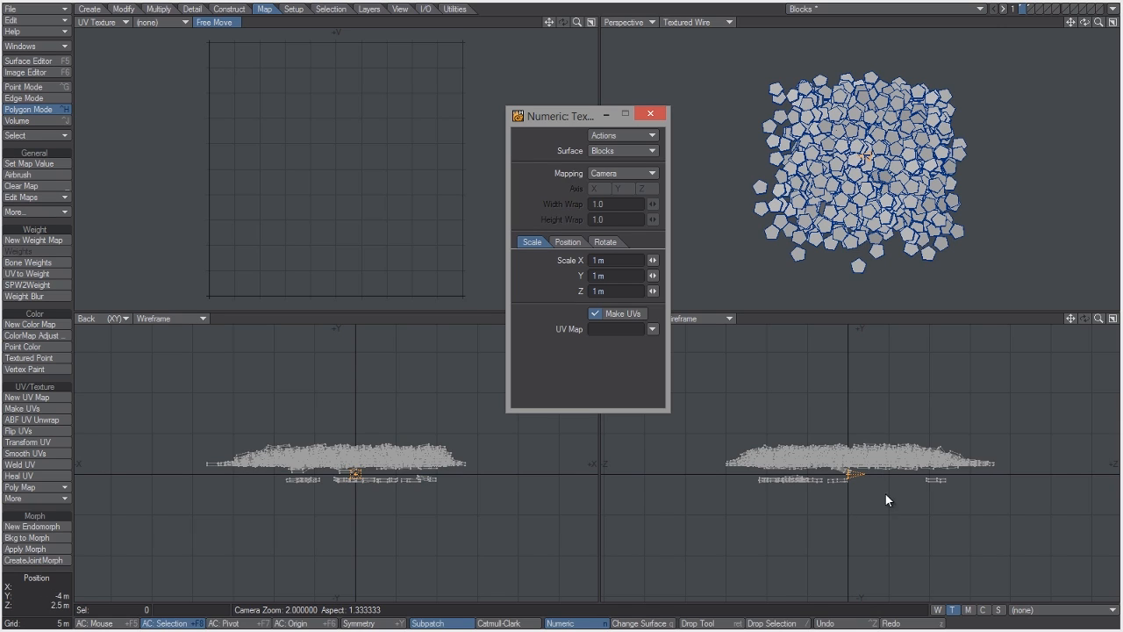
# Place the camera guide about 19.5 m above the pile, pointing down, and widen its cone around all blocks to a zoom of 0.5.
pyautogui.click(864, 473)
pyautogui.moveTo(864, 472); pyautogui.dragTo(846, 315)
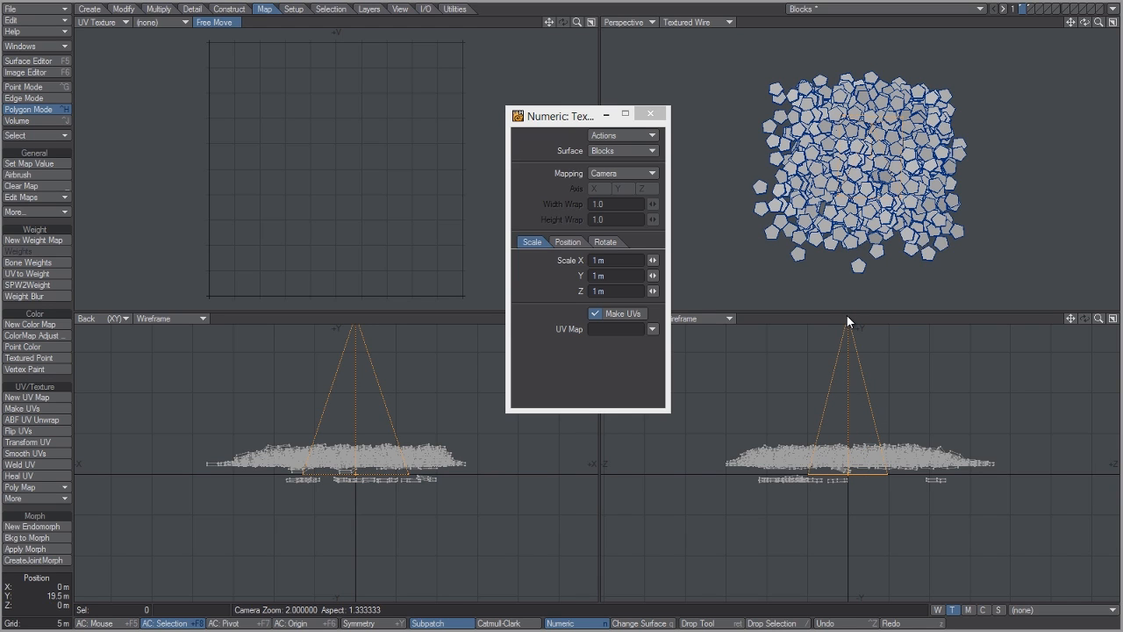
pyautogui.moveTo(887, 475); pyautogui.dragTo(1005, 467)
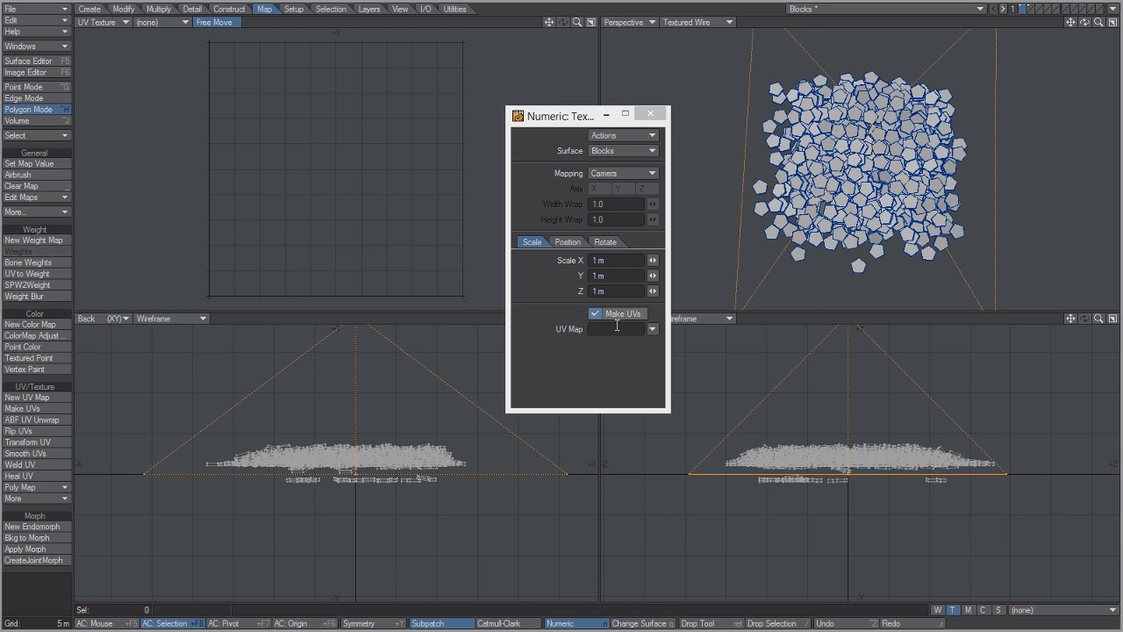
# Create a UV map named Collapsed from the camera guide and widen the cone slightly to a zoom of about 0.49.
pyautogui.click(618, 328)
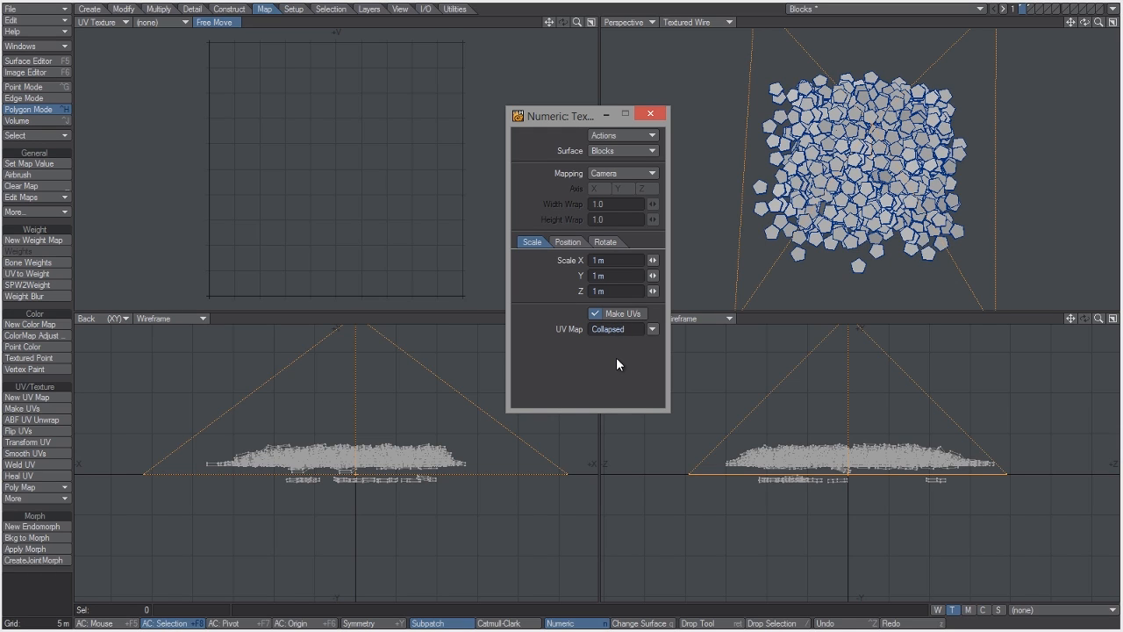
pyautogui.press('Return')
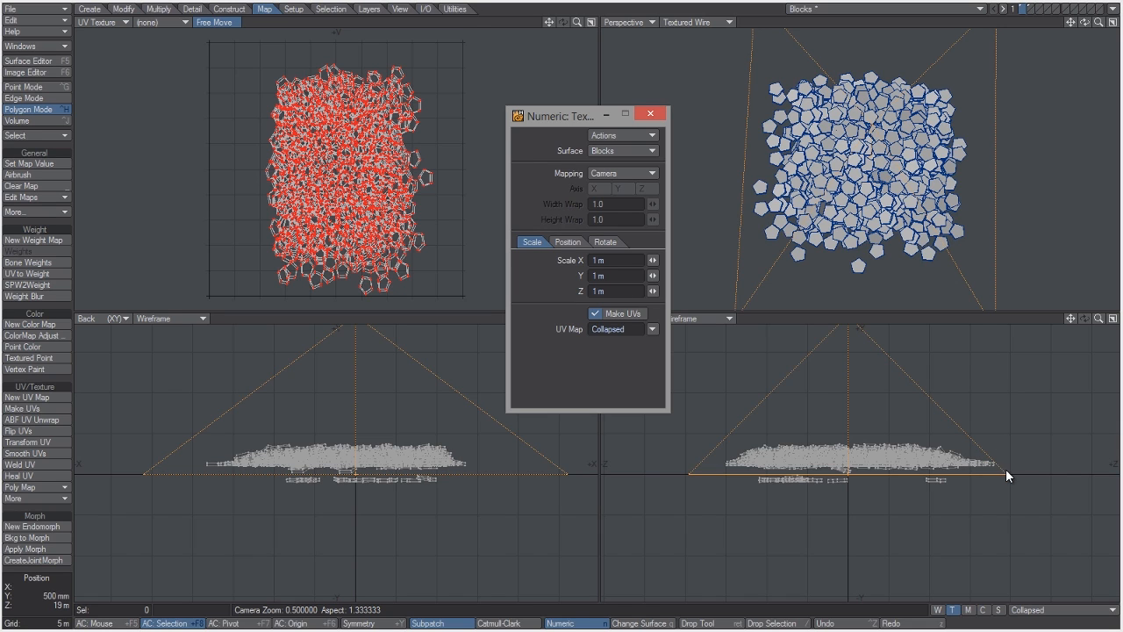
pyautogui.moveTo(1006, 475)
pyautogui.mouseDown()
pyautogui.moveTo(1030, 477)
pyautogui.moveTo(998, 480)
pyautogui.moveTo(1035, 475)
pyautogui.moveTo(1011, 479)
pyautogui.mouseUp()
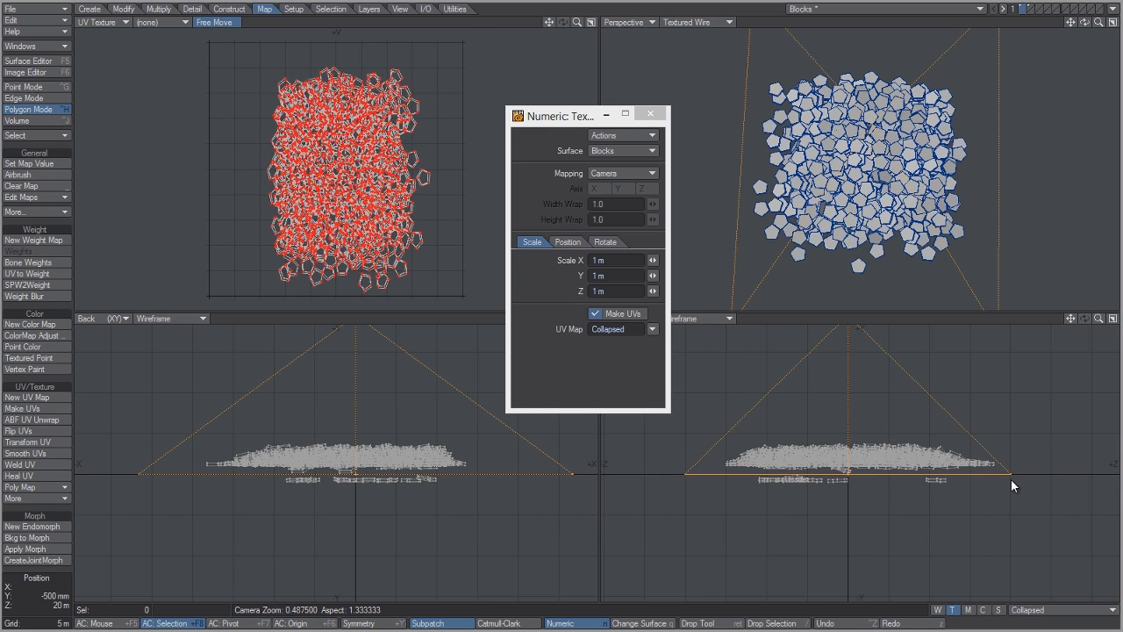
pyautogui.press('space')
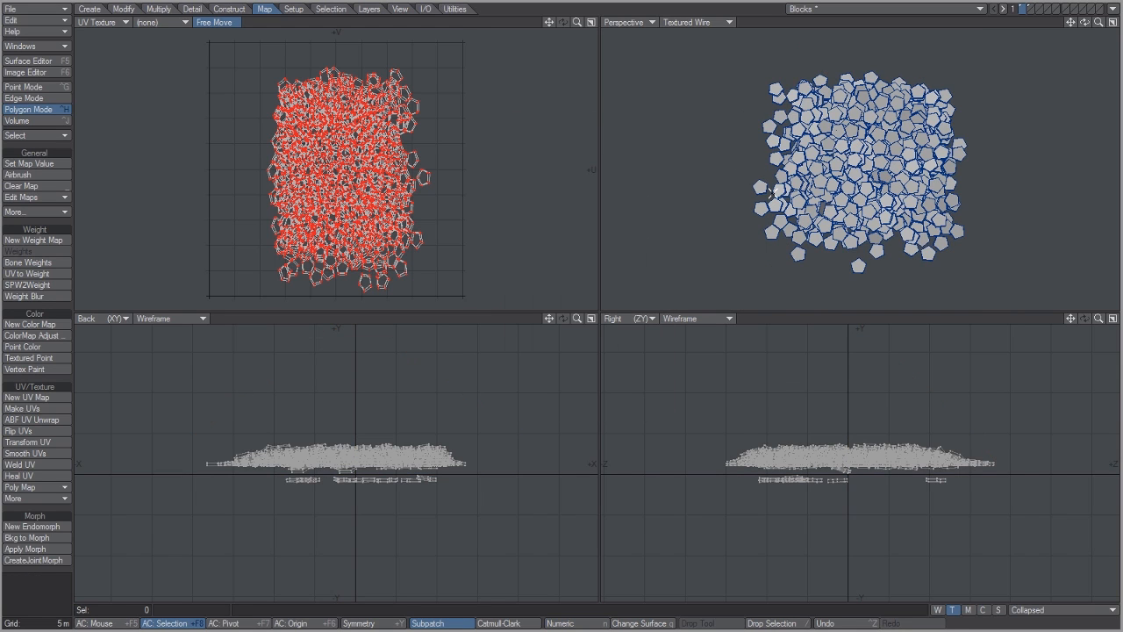
# Rotate the UV layout a quarter turn clockwise to match the pile's orientation and shift it about -50 mm in X to center it.
pyautogui.moveTo(798, 255)
pyautogui.mouseDown()
pyautogui.moveTo(858, 268)
pyautogui.moveTo(821, 237)
pyautogui.moveTo(937, 247)
pyautogui.moveTo(960, 230)
pyautogui.moveTo(788, 229)
pyautogui.moveTo(801, 254)
pyautogui.moveTo(809, 233)
pyautogui.moveTo(853, 244)
pyautogui.mouseUp()
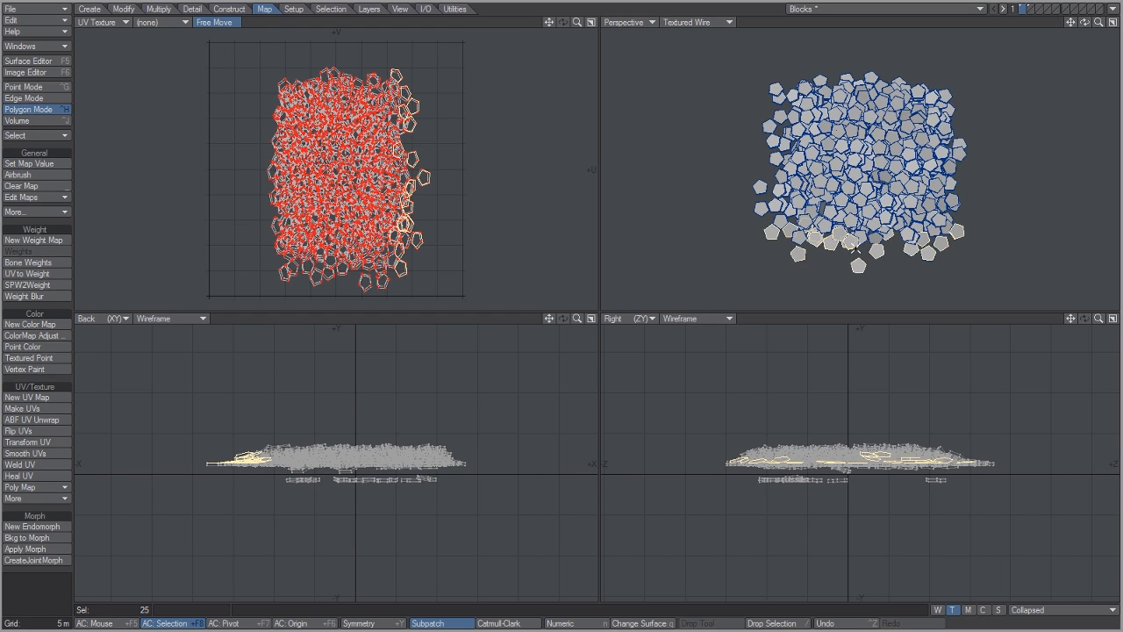
pyautogui.click(479, 24)
pyautogui.press('y')
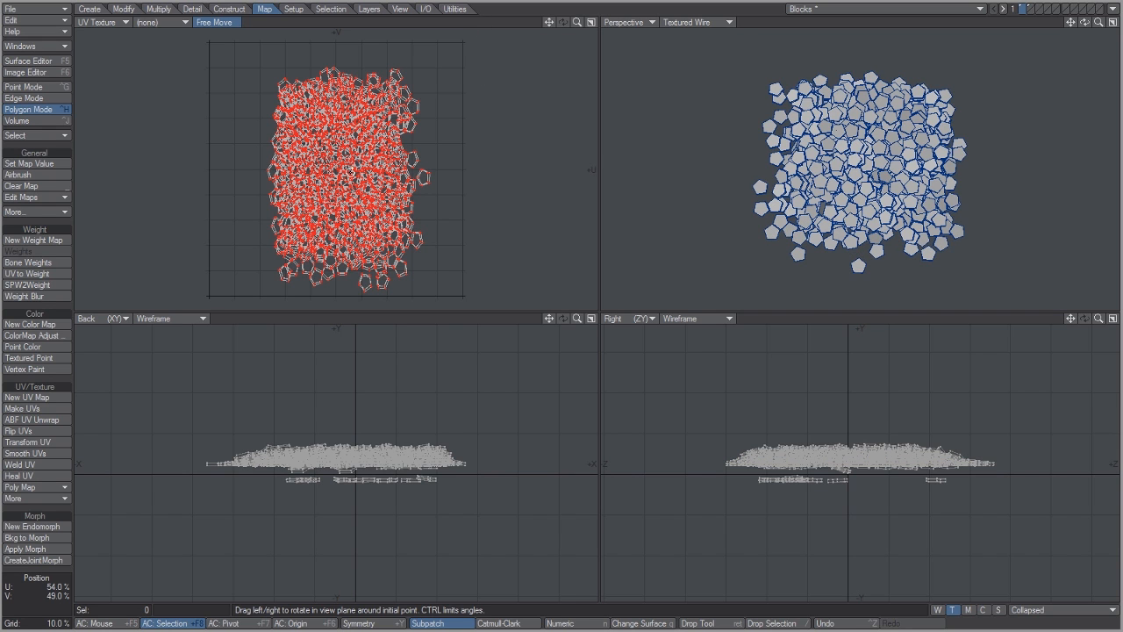
pyautogui.moveTo(351, 172); pyautogui.dragTo(390, 171)
pyautogui.moveTo(351, 172); pyautogui.dragTo(339, 172)
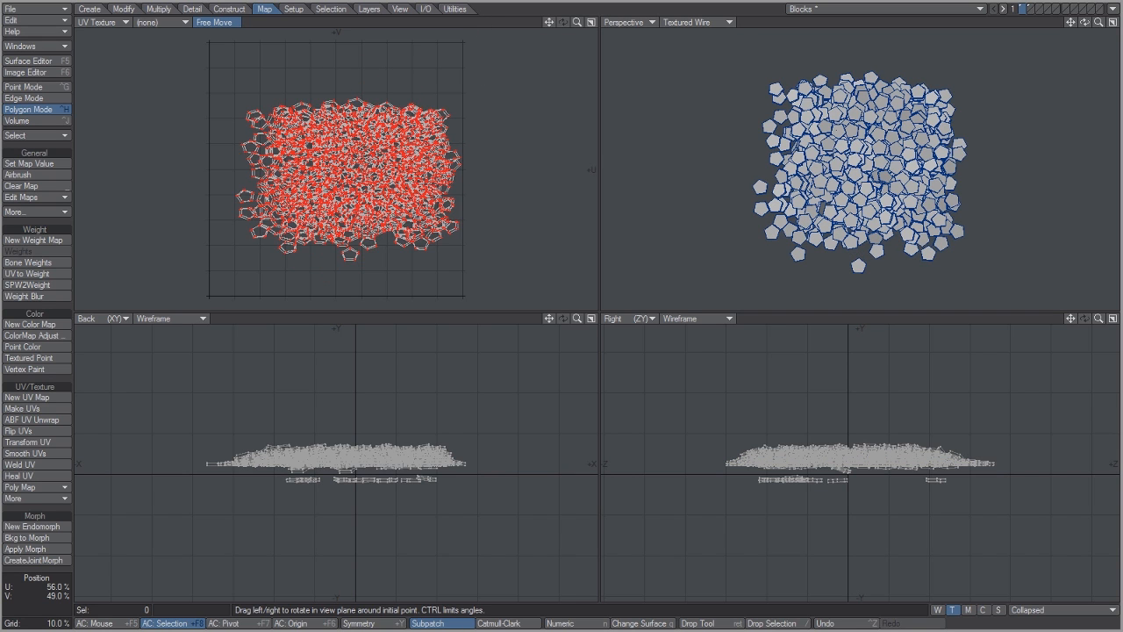
pyautogui.press('t')
pyautogui.moveTo(351, 172); pyautogui.dragTo(338, 170)
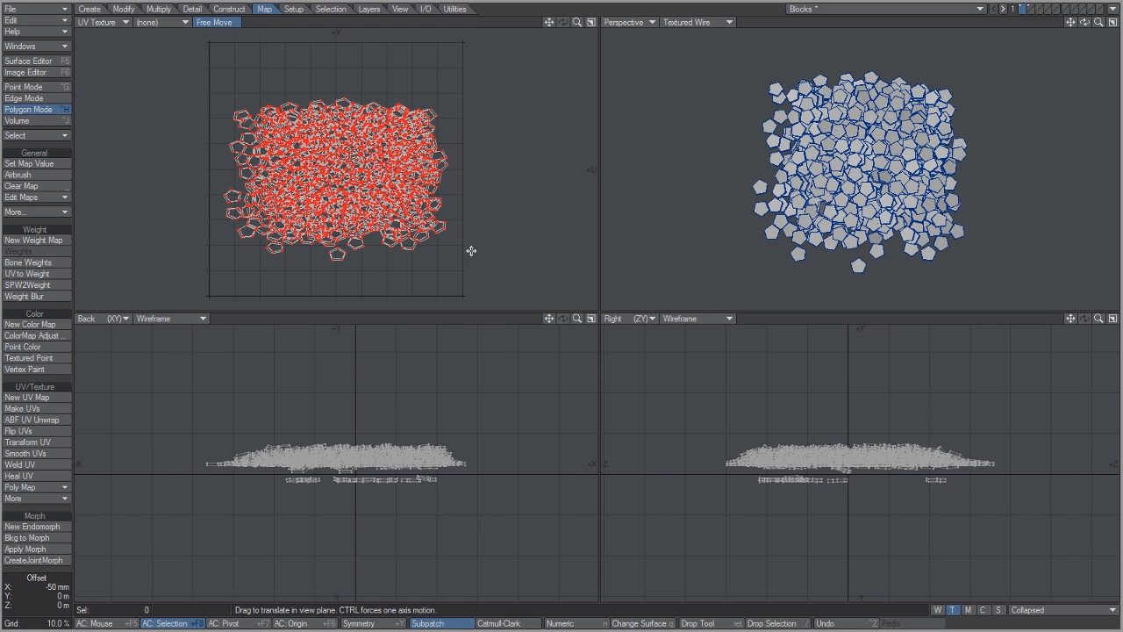
pyautogui.press('space')
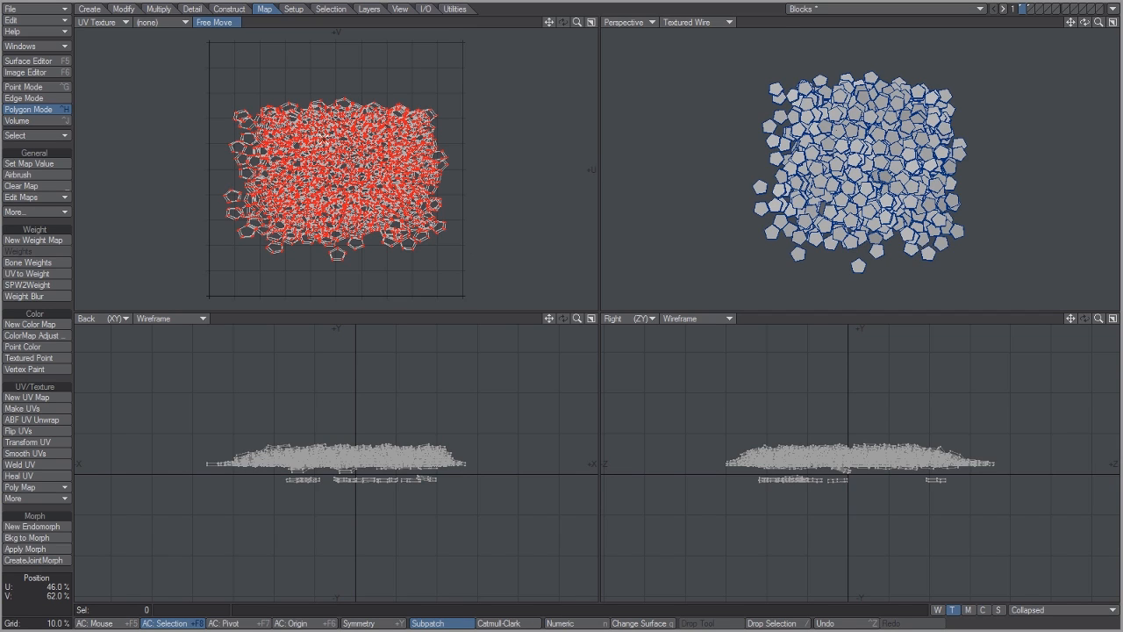
# Add an image map texture to the Blocks surface's color, with UV projection using the Collapsed UV map.
pyautogui.click(61, 61)
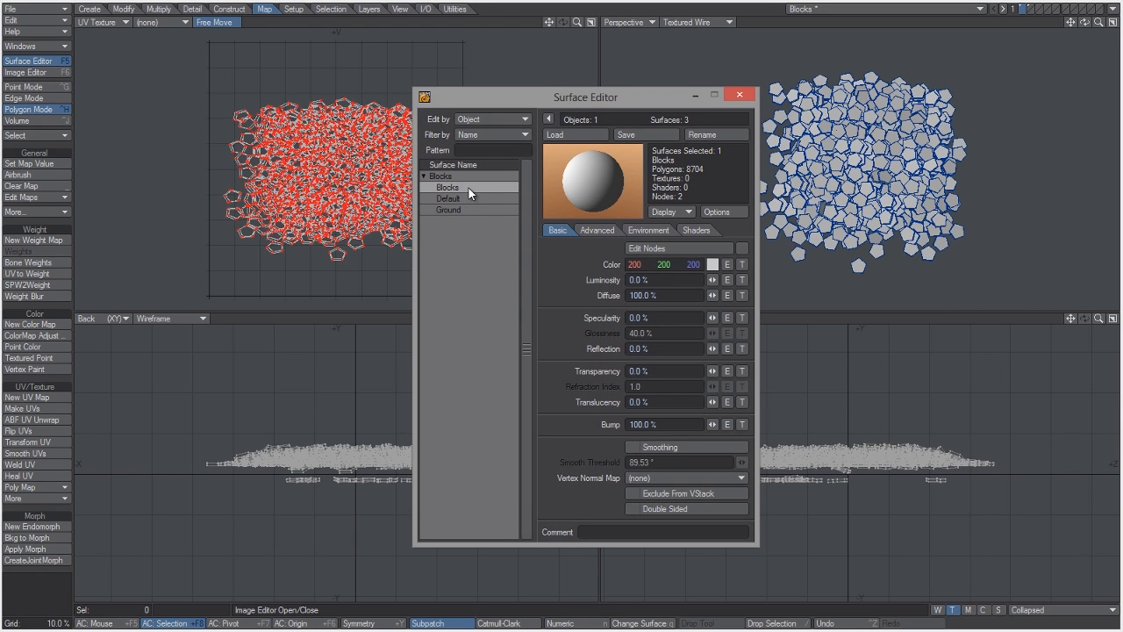
pyautogui.click(743, 263)
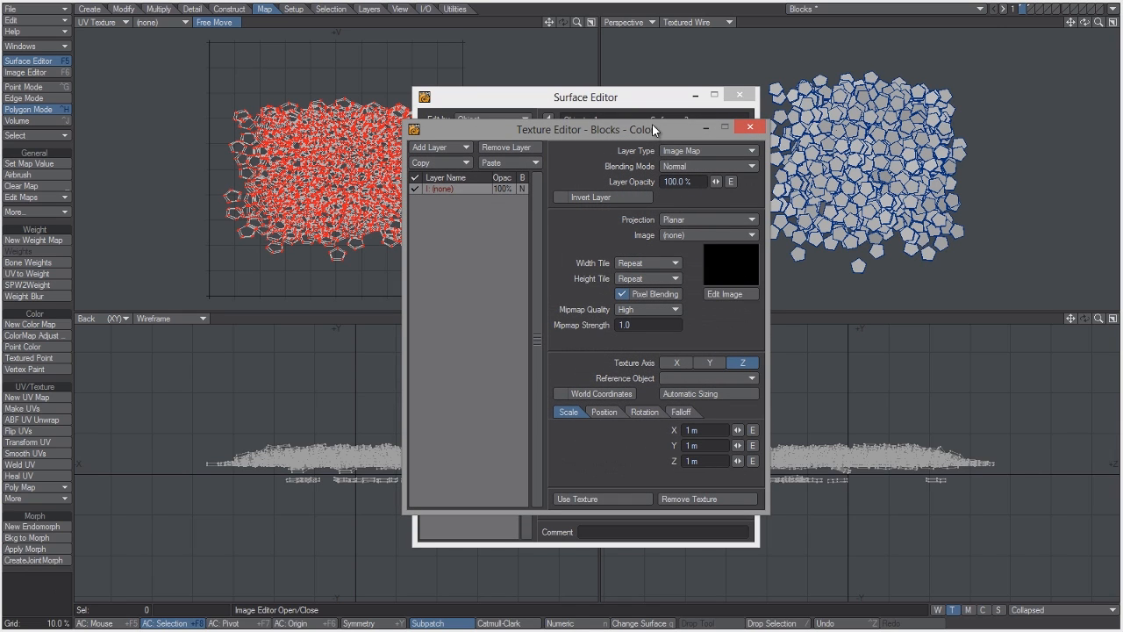
pyautogui.click(703, 218)
pyautogui.click(706, 273)
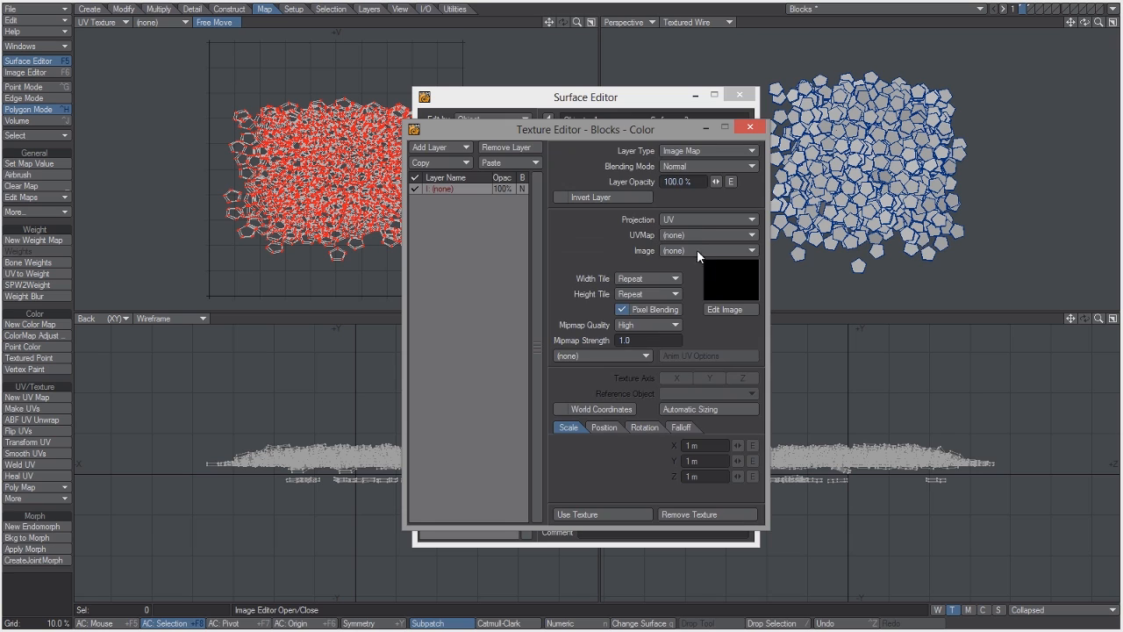
pyautogui.click(698, 233)
pyautogui.click(699, 245)
# Load LightWave_Logo as the color texture's image, turn off Pixel Blending, and apply the texture.
pyautogui.click(696, 249)
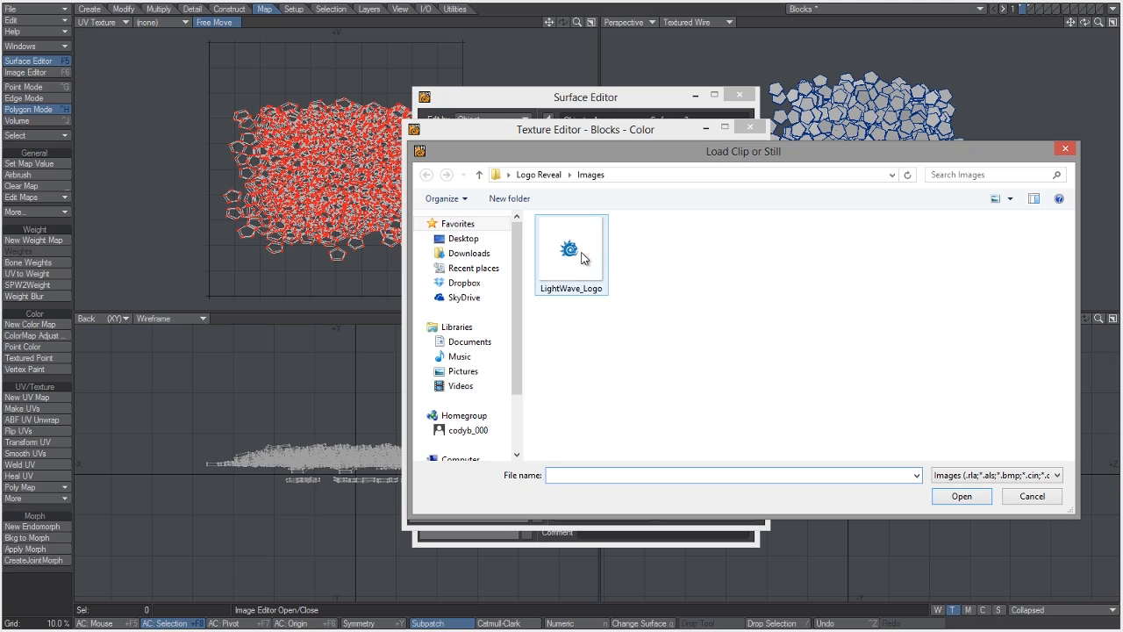
pyautogui.click(583, 255)
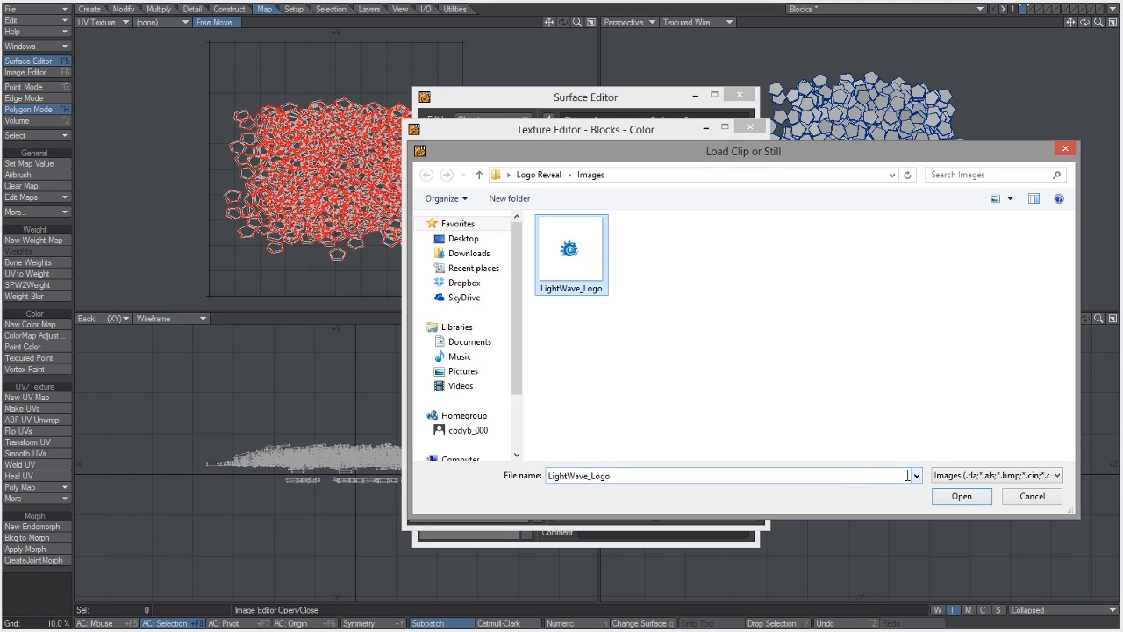
pyautogui.click(960, 496)
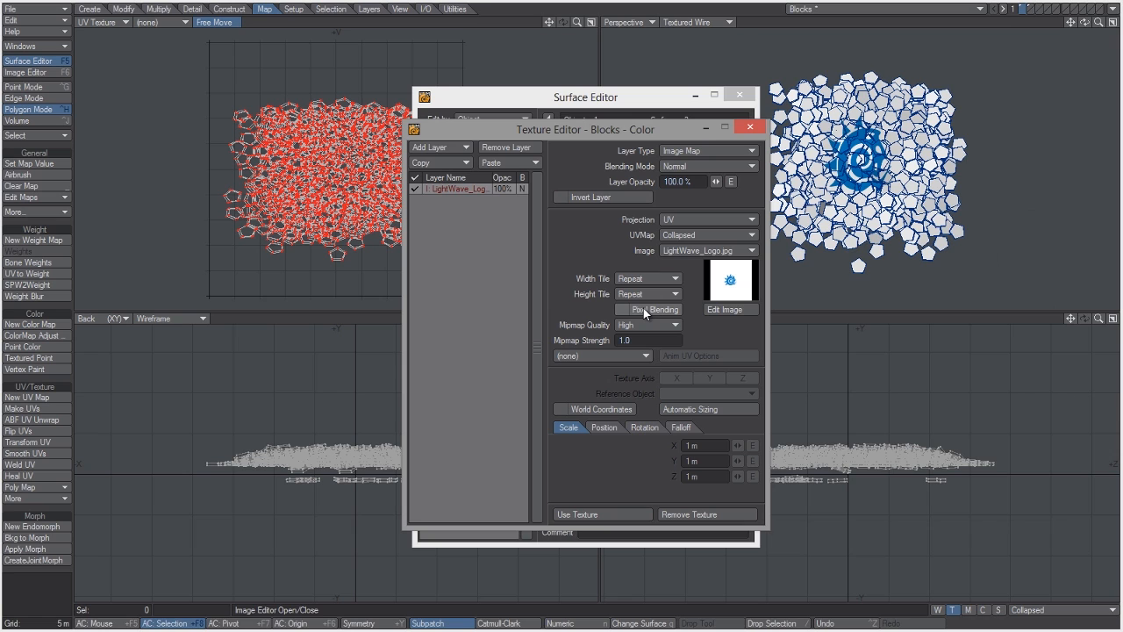
pyautogui.click(614, 512)
# View LightWave_Logo.jpg in its own window from the Image Editor and close the image and surface windows.
pyautogui.click(27, 72)
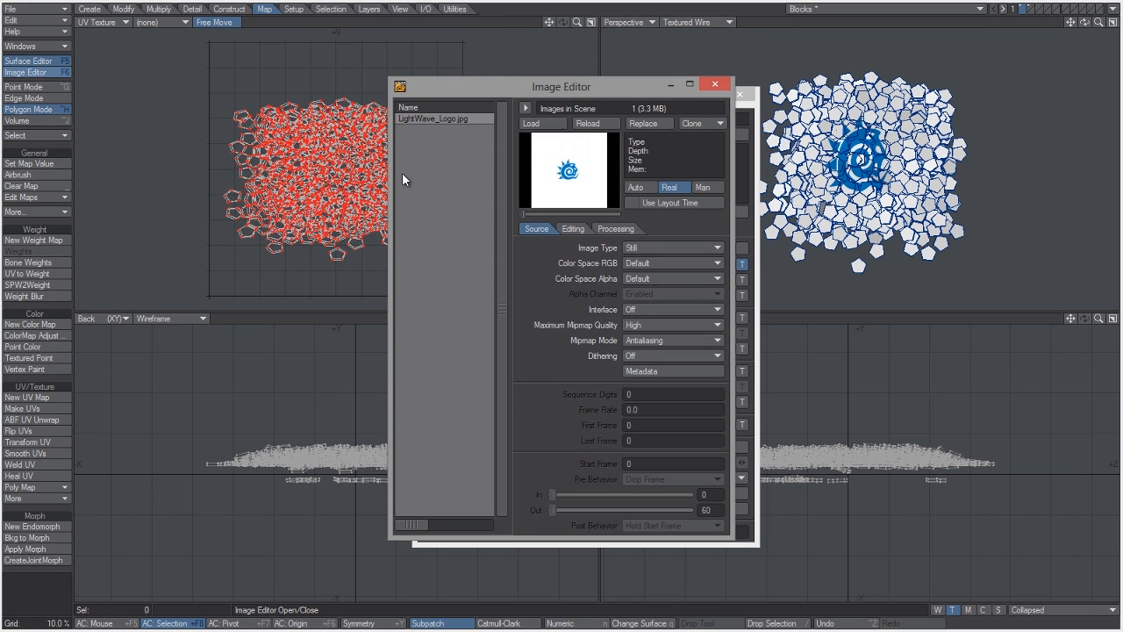
pyautogui.doubleClick(576, 167)
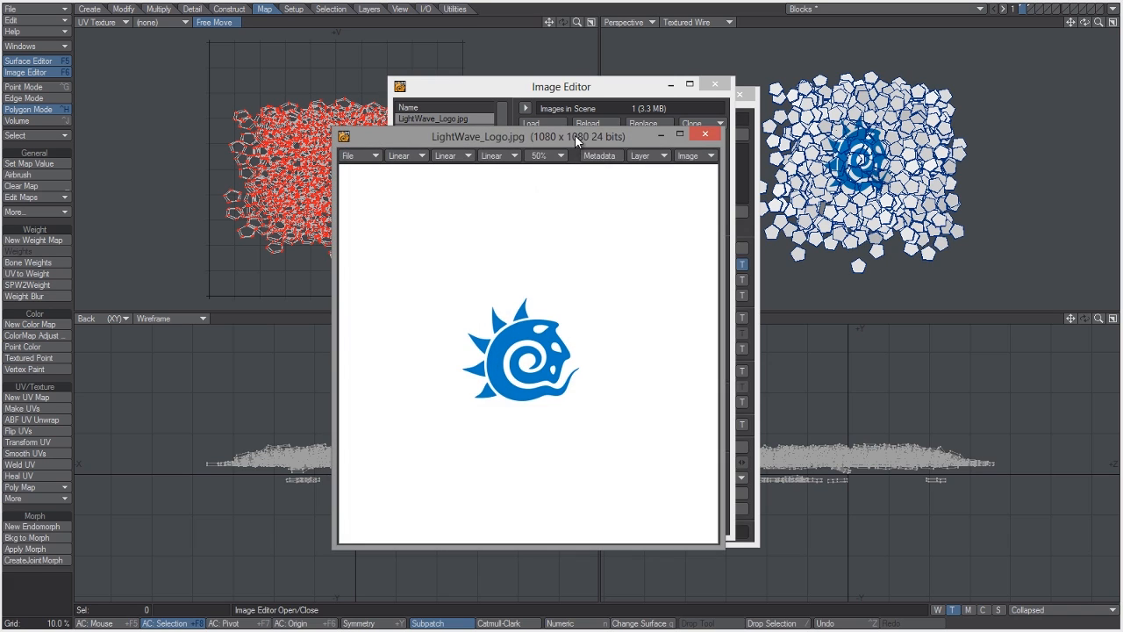
pyautogui.moveTo(574, 136); pyautogui.dragTo(602, 124)
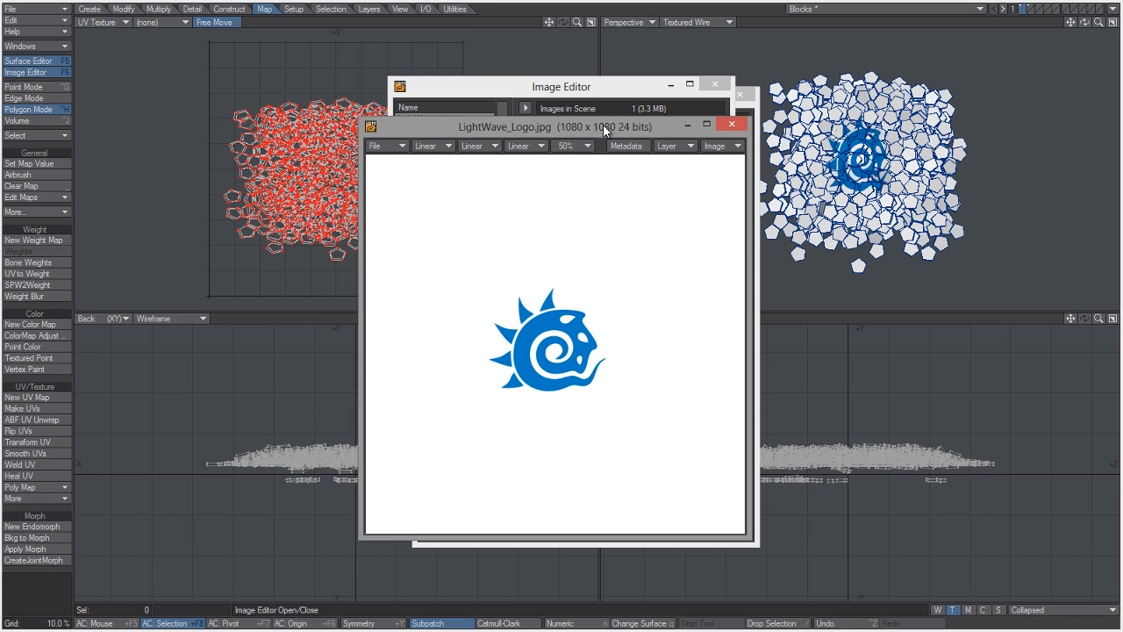
pyautogui.click(735, 125)
pyautogui.click(715, 84)
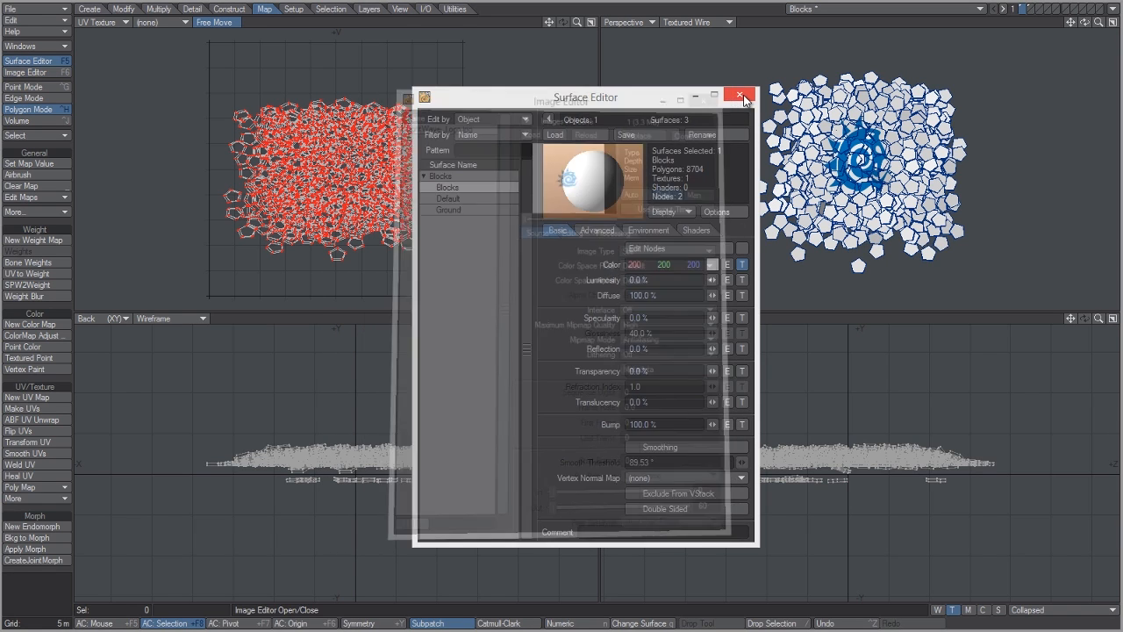
# Switch the Perspective viewport to a Top (XZ) view of the textured blocks, fitted to the whole pile.
pyautogui.moveTo(1099, 23)
pyautogui.mouseDown()
pyautogui.moveTo(1119, 23)
pyautogui.moveTo(1096, 22)
pyautogui.mouseUp()
pyautogui.press('h')
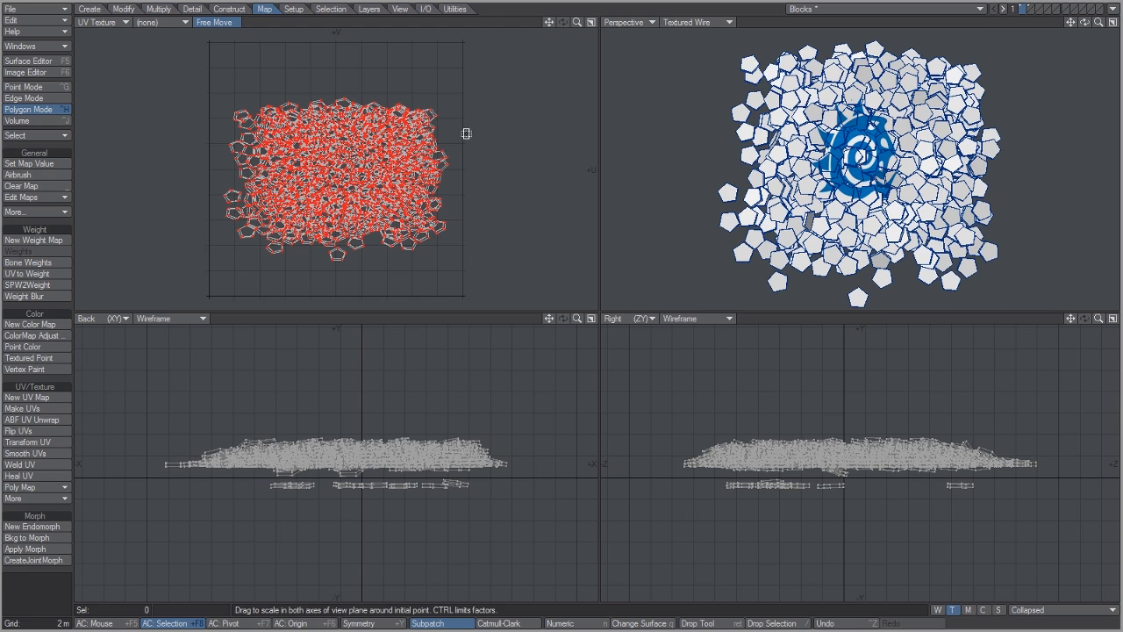
pyautogui.click(634, 28)
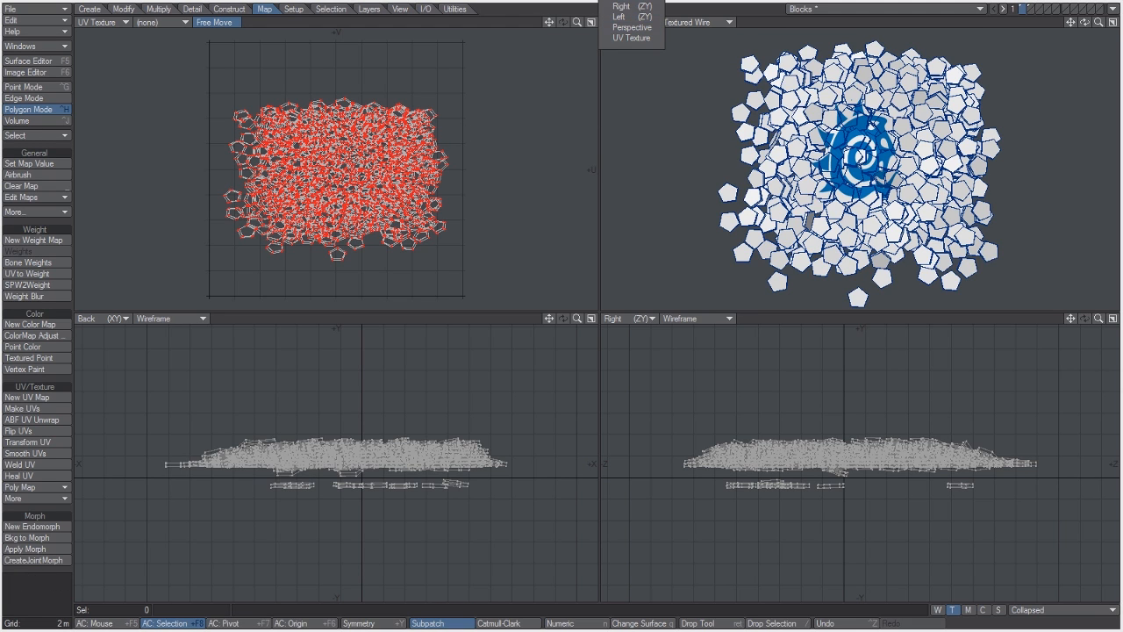
pyautogui.click(649, 1)
pyautogui.moveTo(1096, 24); pyautogui.dragTo(1078, 24)
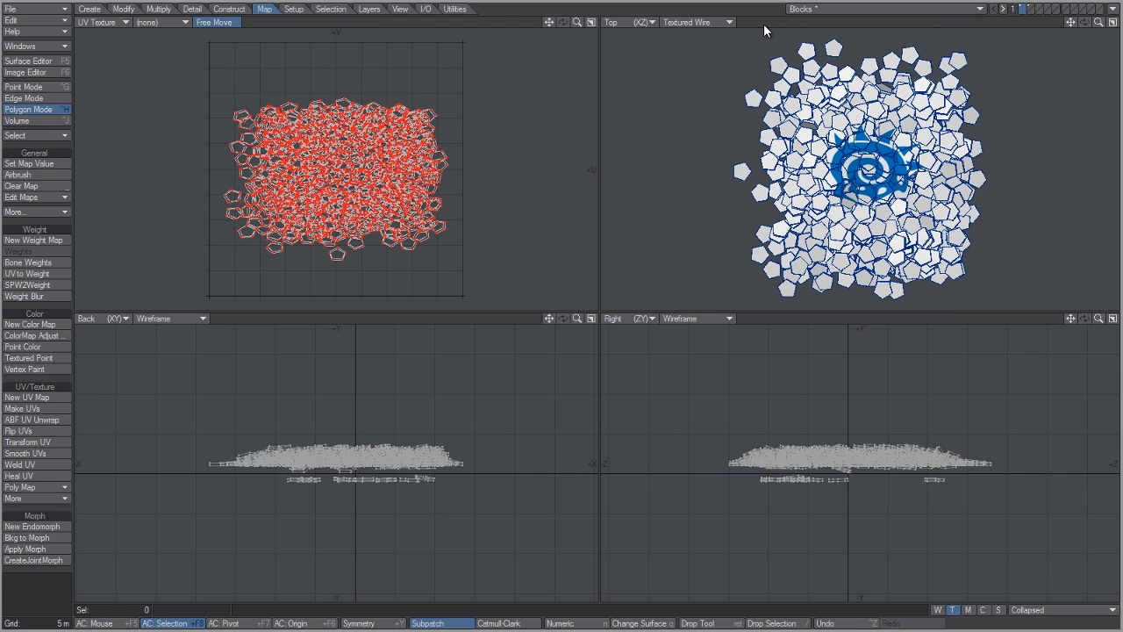
pyautogui.press('space')
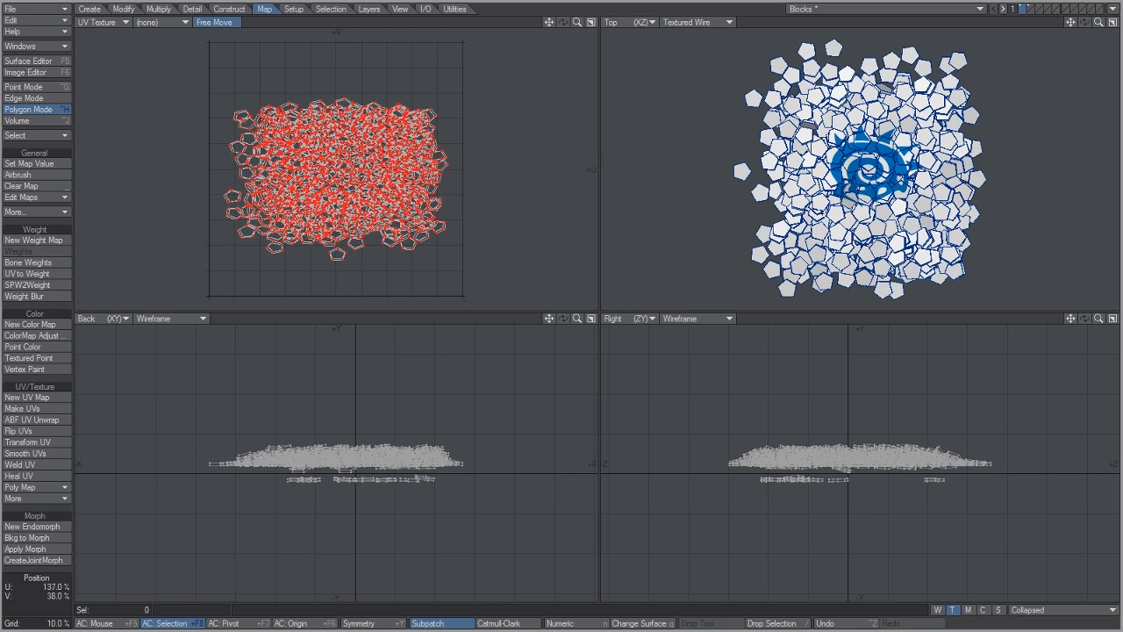
# Rotate the whole Collapsed UV layout about 90 degrees clockwise and move it up slightly to center it in the UV space.
pyautogui.moveTo(771, 266)
pyautogui.mouseDown()
pyautogui.moveTo(797, 286)
pyautogui.moveTo(953, 275)
pyautogui.mouseUp()
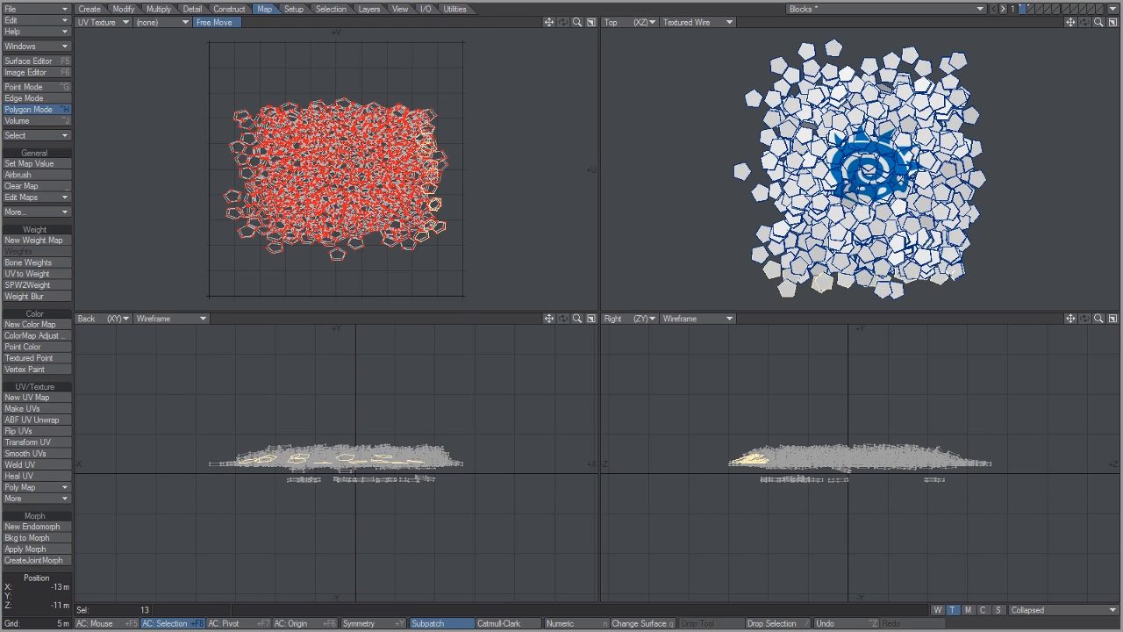
pyautogui.click(391, 21)
pyautogui.press('y')
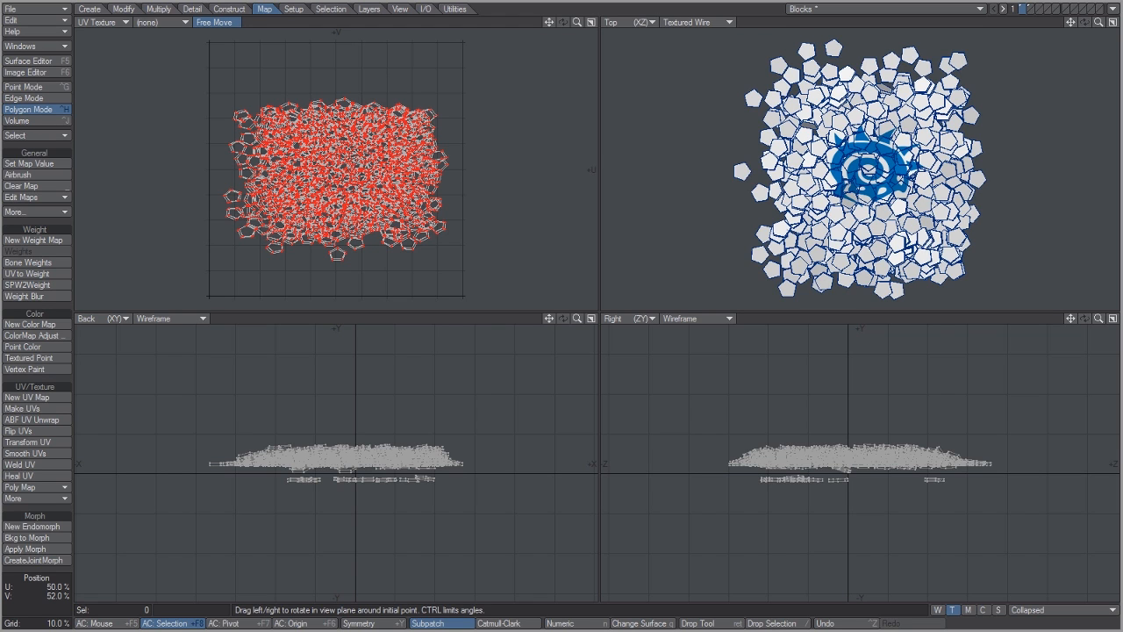
pyautogui.moveTo(336, 164); pyautogui.dragTo(414, 164)
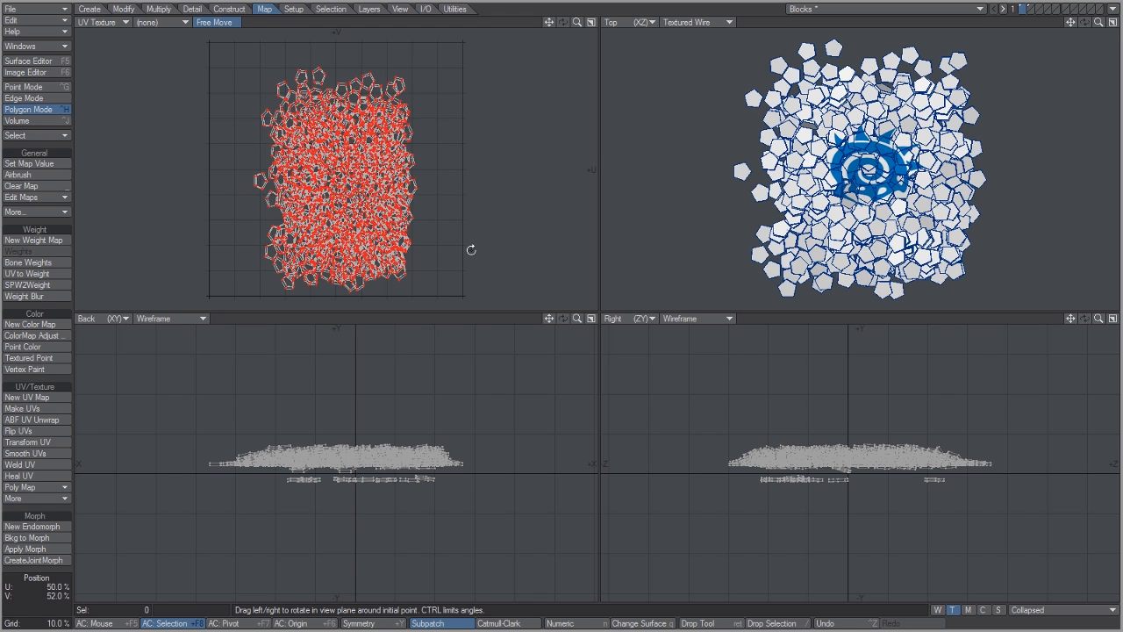
pyautogui.press('t')
pyautogui.moveTo(471, 261); pyautogui.dragTo(471, 251)
pyautogui.press('Return')
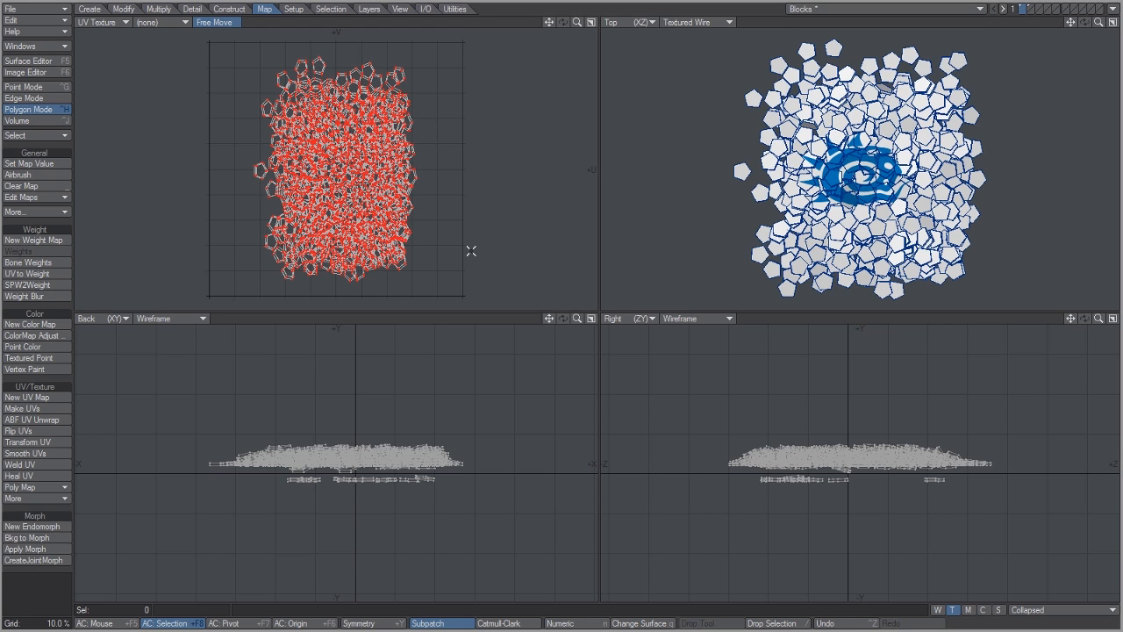
# Stretch the UV layout horizontally to about 121% while keeping its vertical scale at 100%, to correct the logo's proportions.
pyautogui.hotkey('shift', 'h')
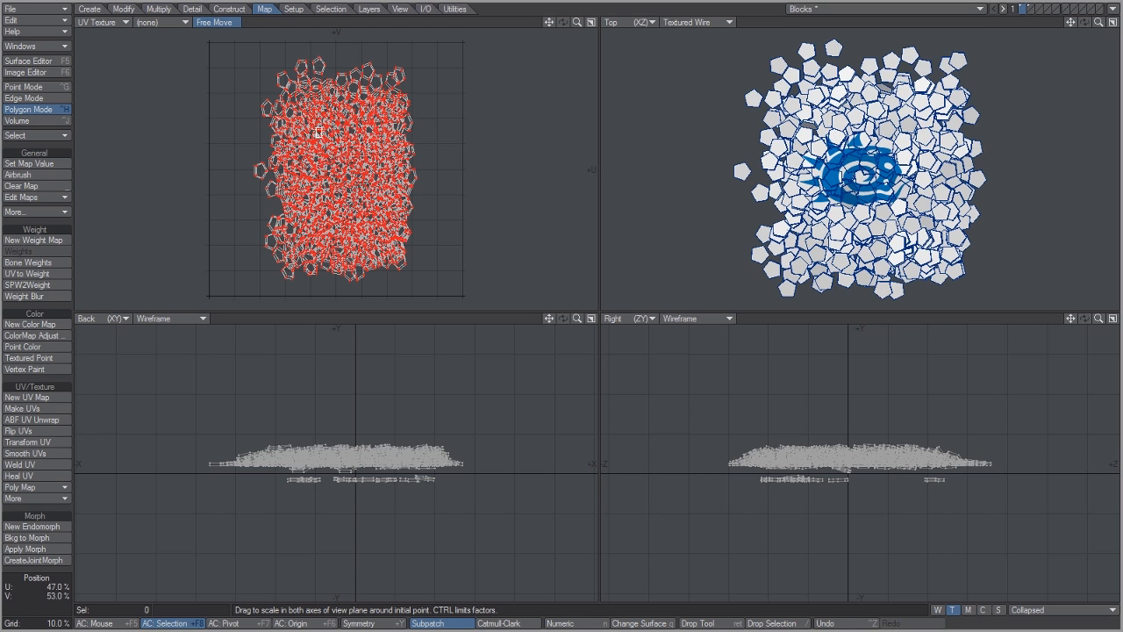
pyautogui.keyDown('ctrl'); pyautogui.moveTo(342, 166); pyautogui.dragTo(358, 167); pyautogui.keyUp('ctrl')
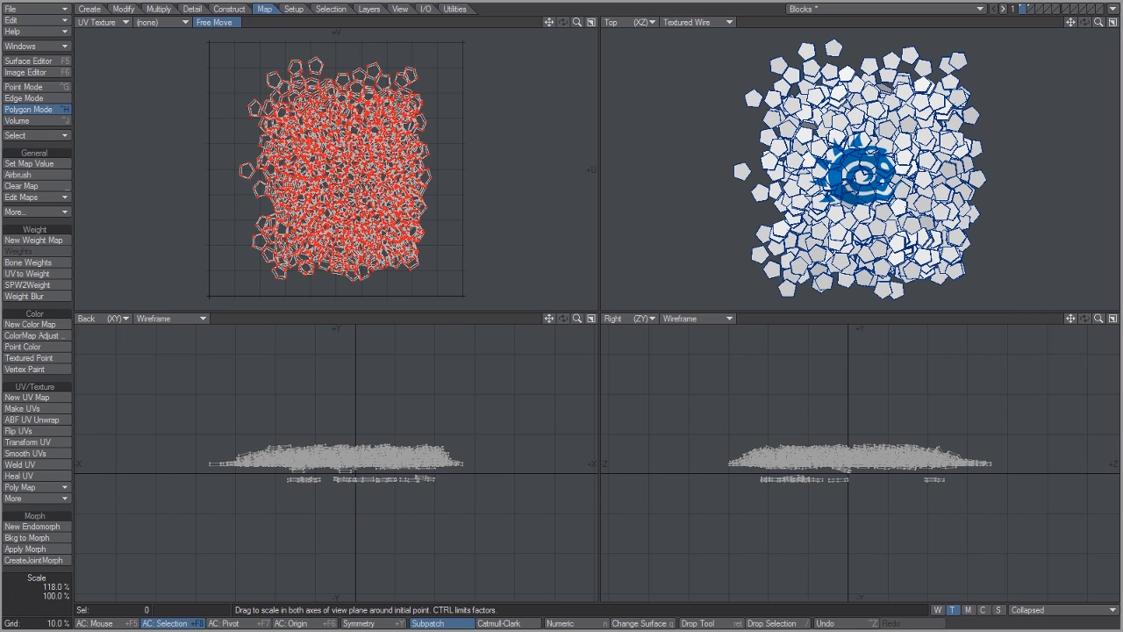
pyautogui.keyDown('ctrl'); pyautogui.moveTo(357, 166); pyautogui.dragTo(361, 166); pyautogui.keyUp('ctrl')
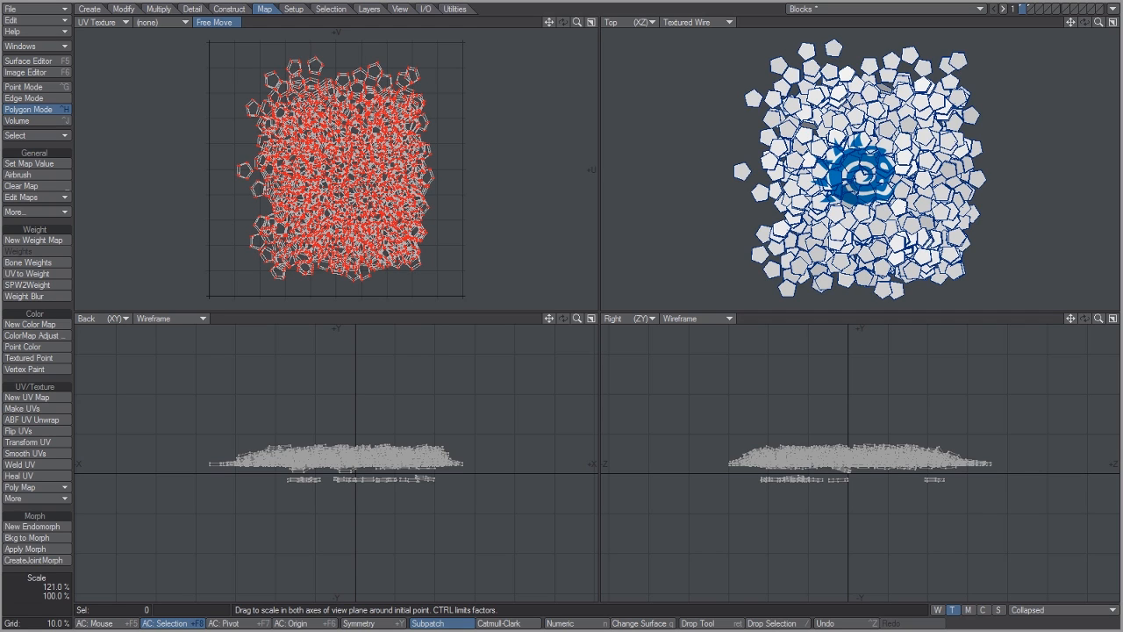
pyautogui.keyDown('ctrl'); pyautogui.moveTo(361, 166); pyautogui.dragTo(362, 167); pyautogui.keyUp('ctrl')
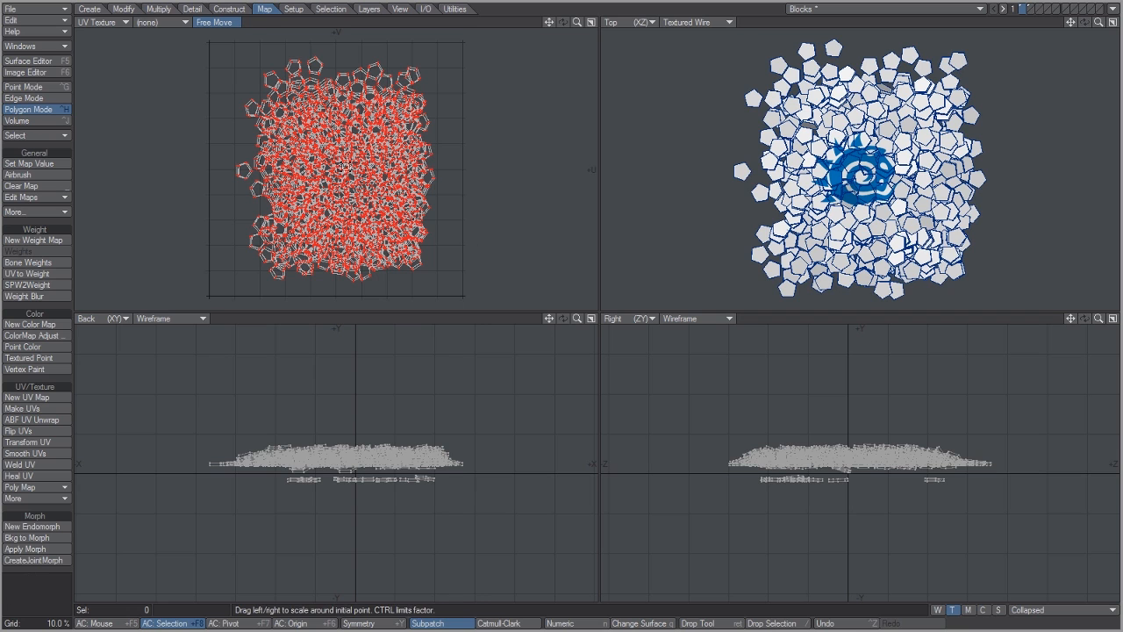
# Scale the UV layout down uniformly to enlarge the logo on the blocks, and view the pile from above in Layout.
pyautogui.moveTo(344, 163); pyautogui.dragTo(329, 164)
pyautogui.press('t')
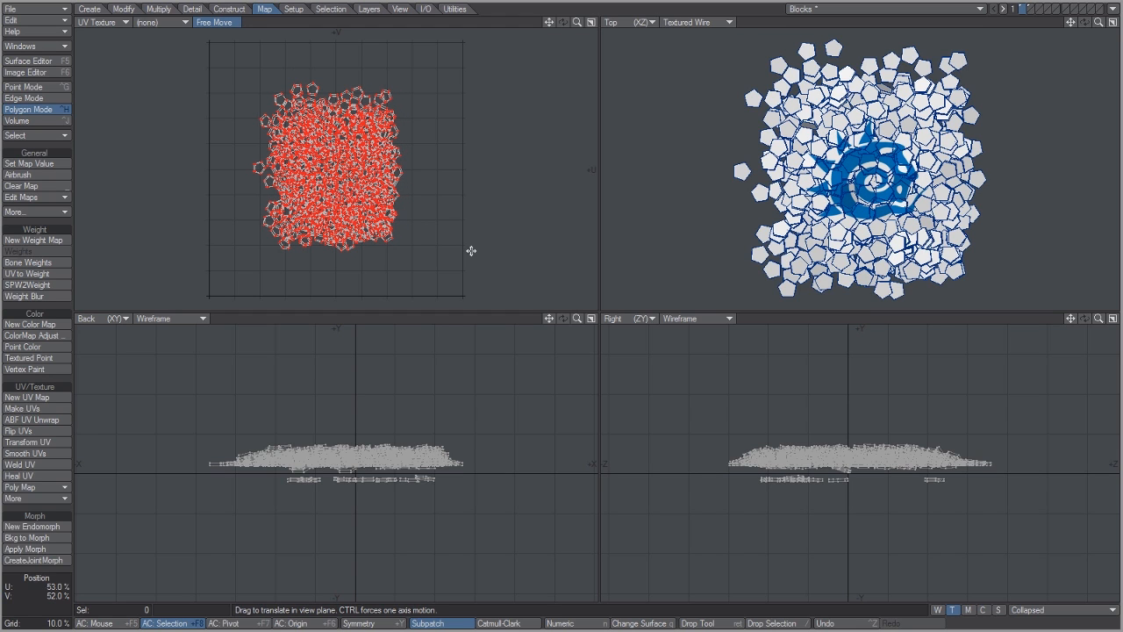
pyautogui.press('h')
pyautogui.moveTo(345, 163); pyautogui.dragTo(332, 163)
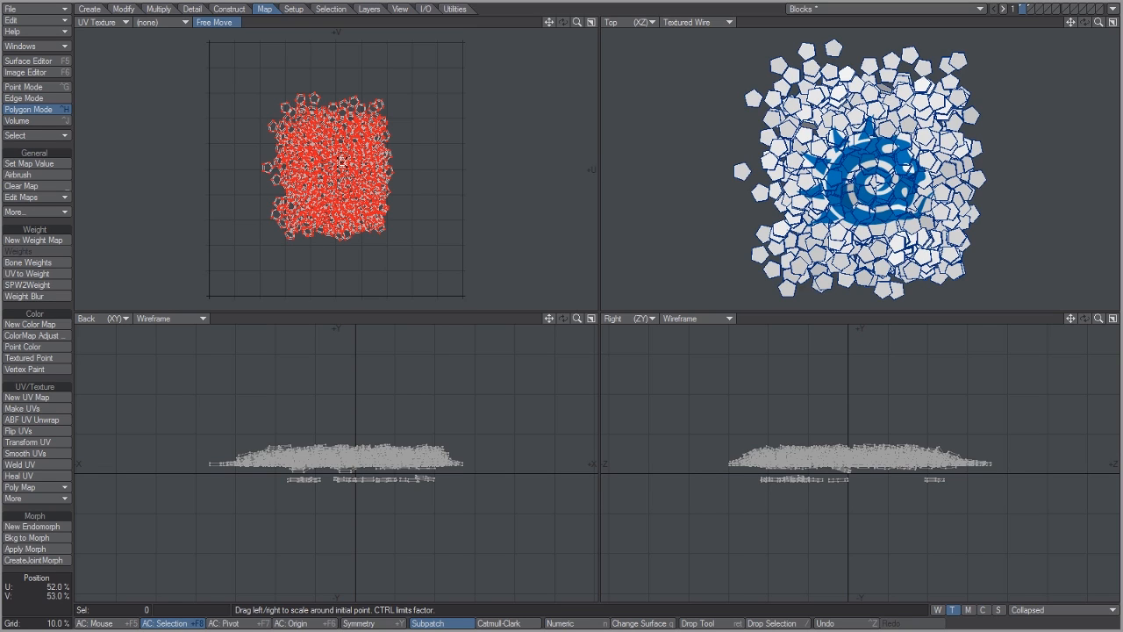
pyautogui.press('Return')
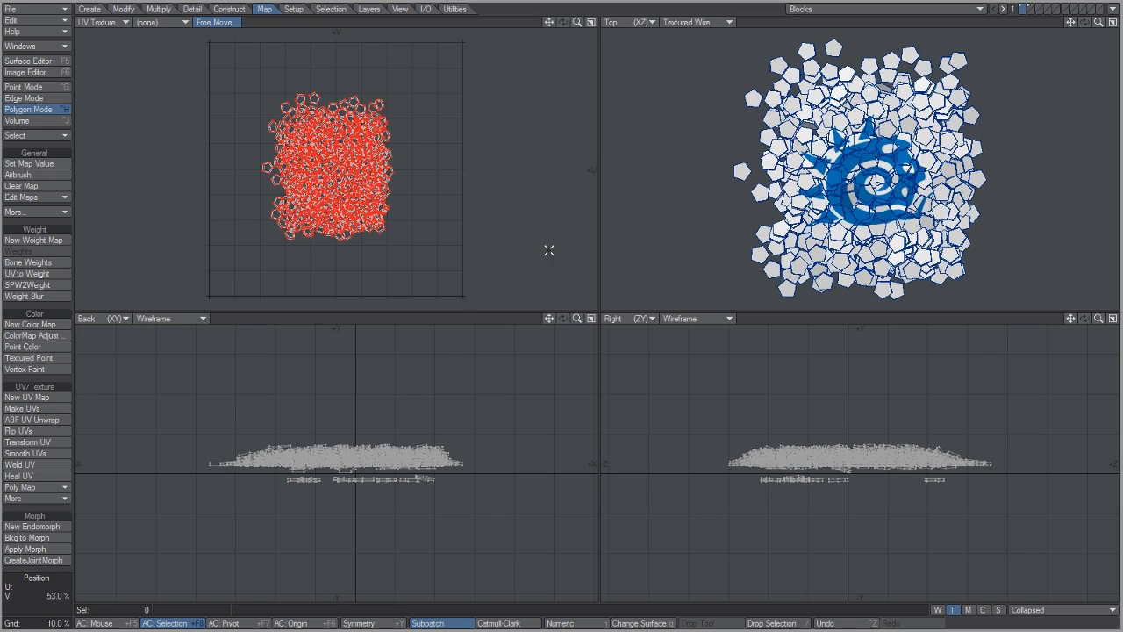
pyautogui.press('F12')
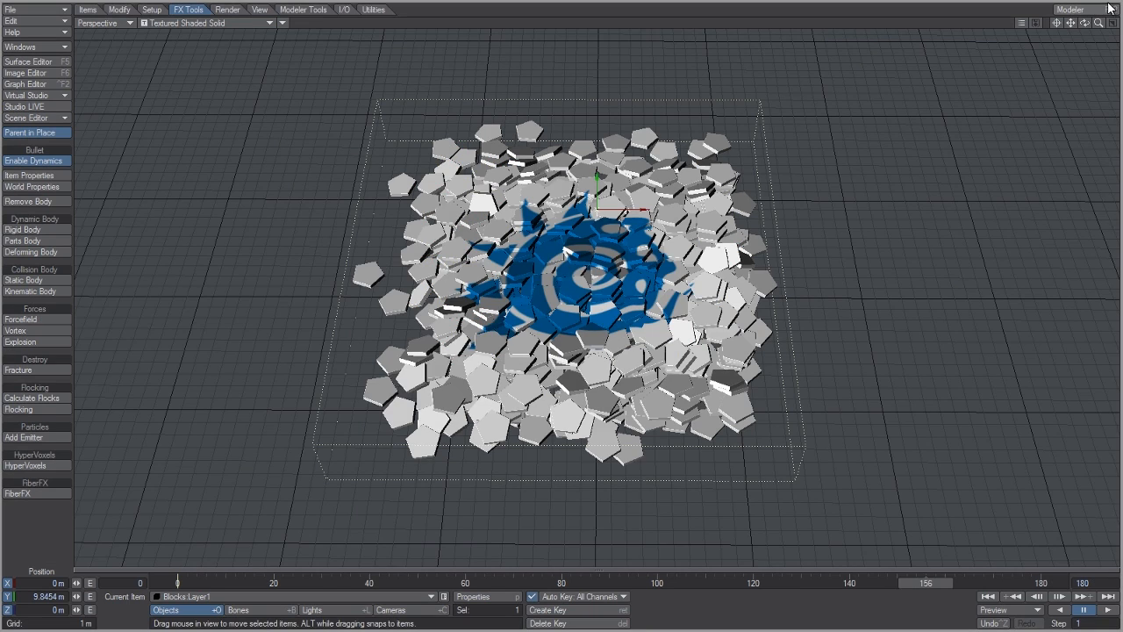
pyautogui.moveTo(1085, 25); pyautogui.dragTo(1085, 85)
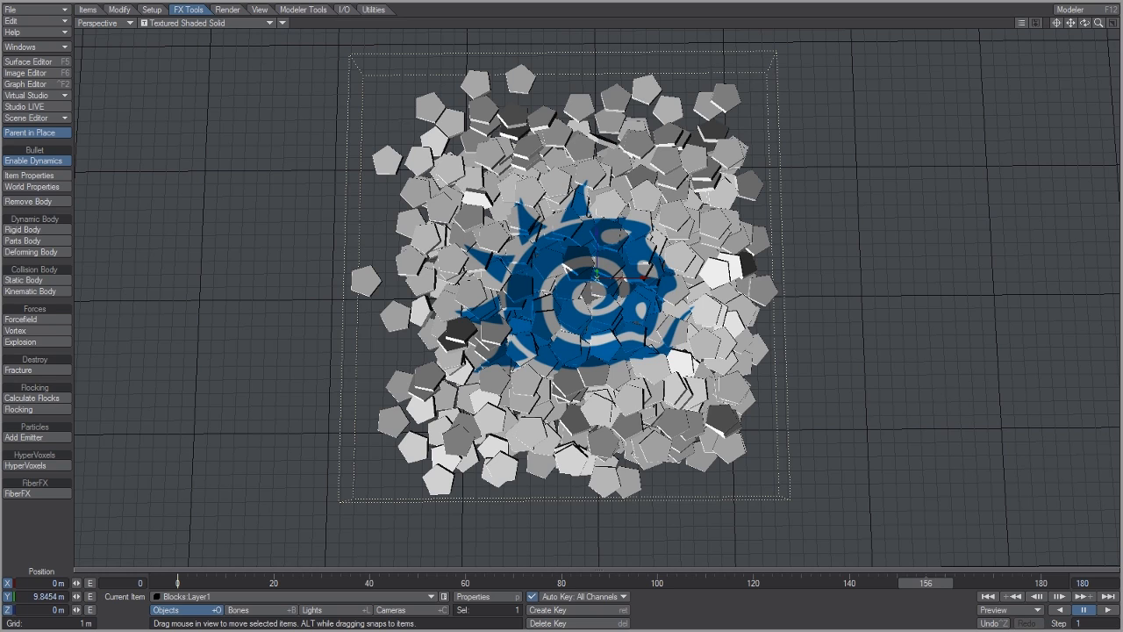
# Return to Modeler and squash the UV layout slightly in the vertical direction, keeping its width.
pyautogui.press('F12')
pyautogui.press('h')
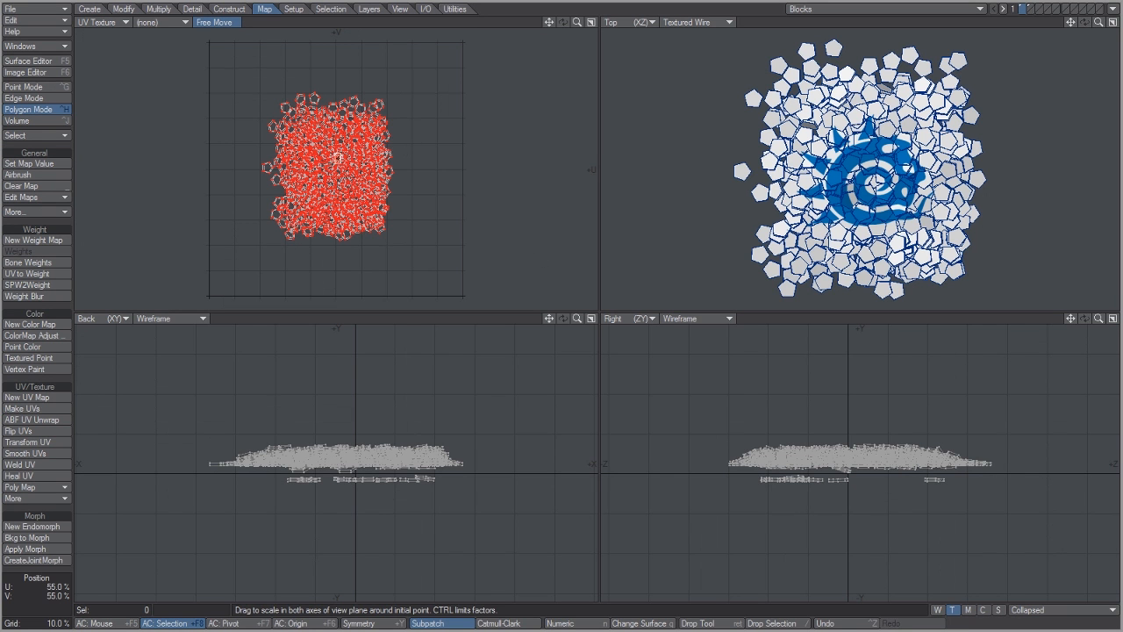
pyautogui.moveTo(337, 158); pyautogui.dragTo(338, 156)
pyautogui.moveTo(470, 243); pyautogui.dragTo(470, 252)
pyautogui.press('Return')
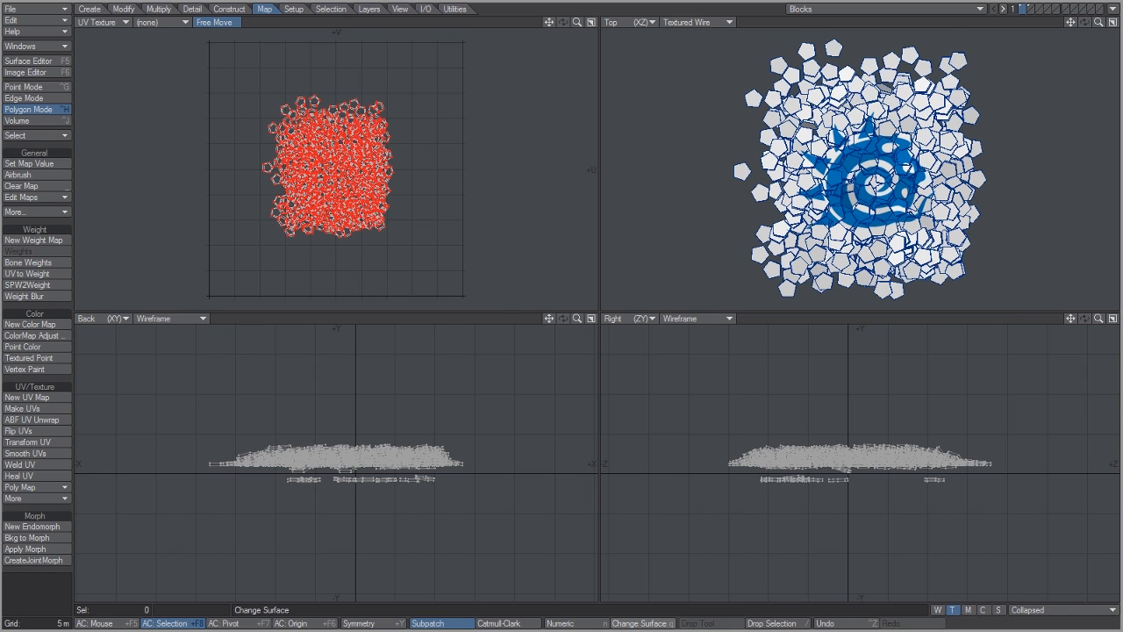
# Switch to Layout, play the block collapse from frame 0 and scrub near its end to check the logo.
pyautogui.press('F12')
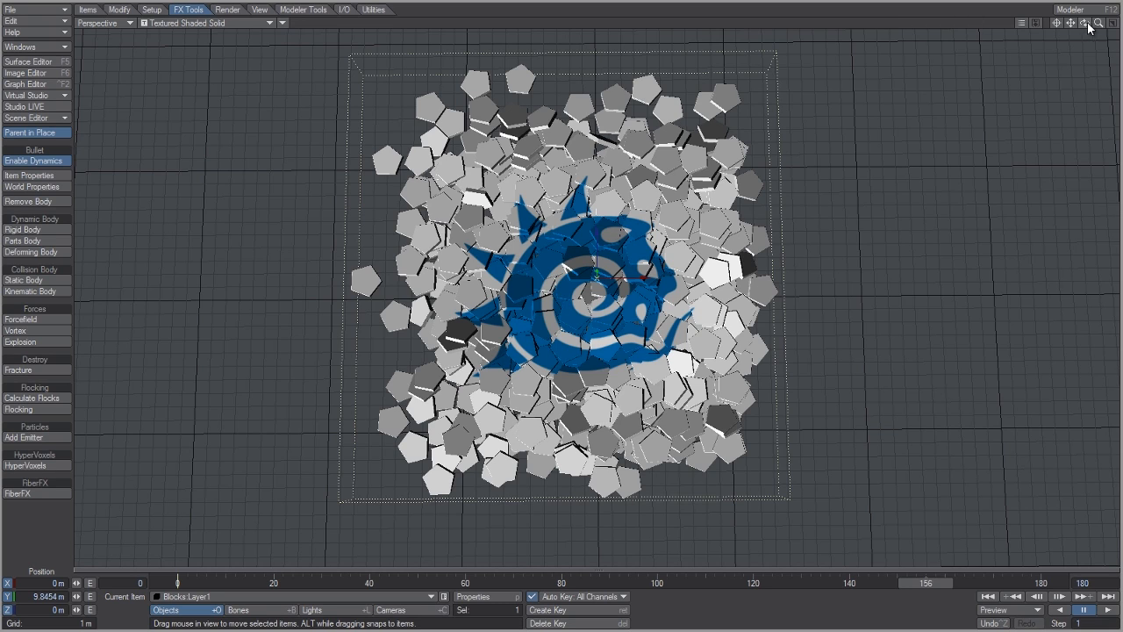
pyautogui.moveTo(226, 586); pyautogui.dragTo(177, 585)
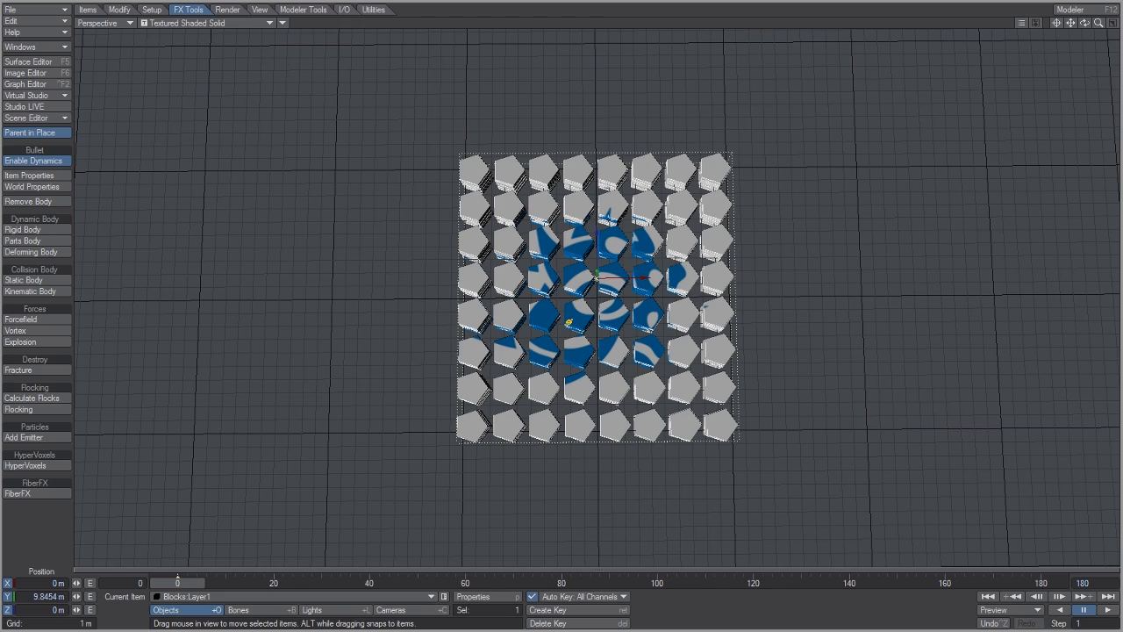
pyautogui.click(1108, 609)
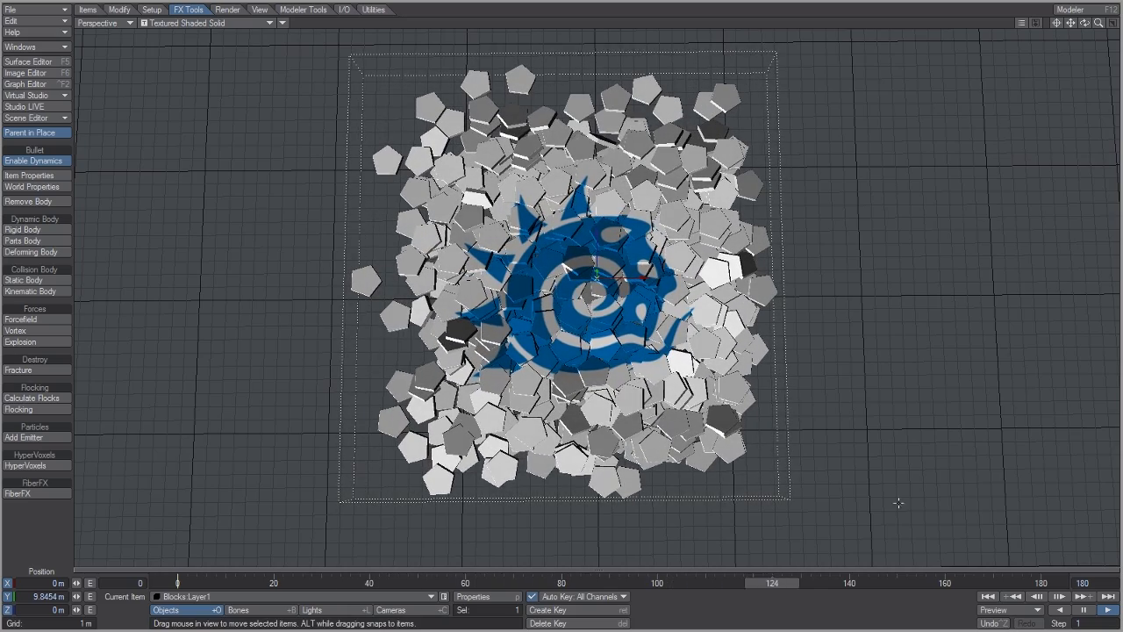
pyautogui.click(821, 580)
pyautogui.moveTo(821, 582); pyautogui.dragTo(849, 582)
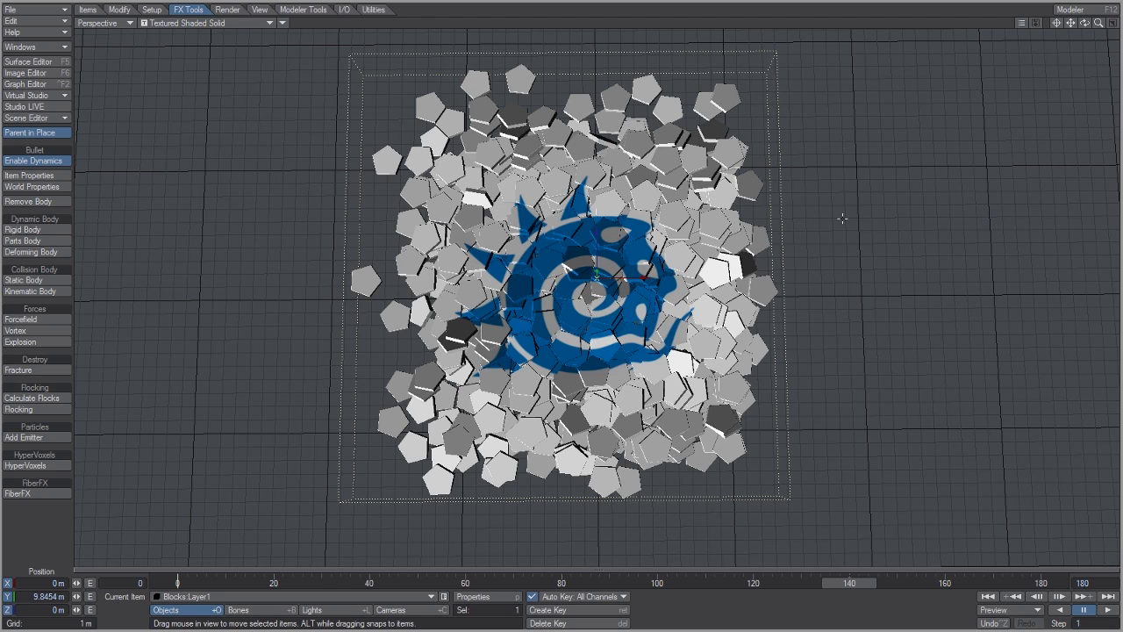
# Look through the camera and place it about 61.3 m above the pile, framing the logo from straight overhead.
pyautogui.press('6')
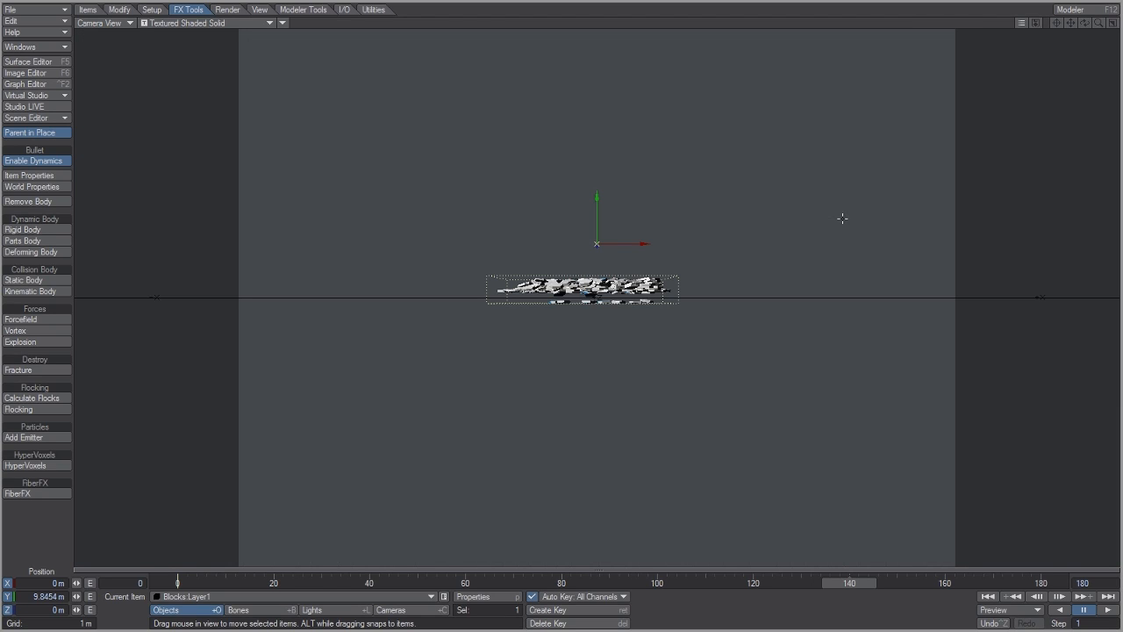
pyautogui.click(417, 611)
pyautogui.moveTo(712, 401); pyautogui.dragTo(471, 248, button='right')
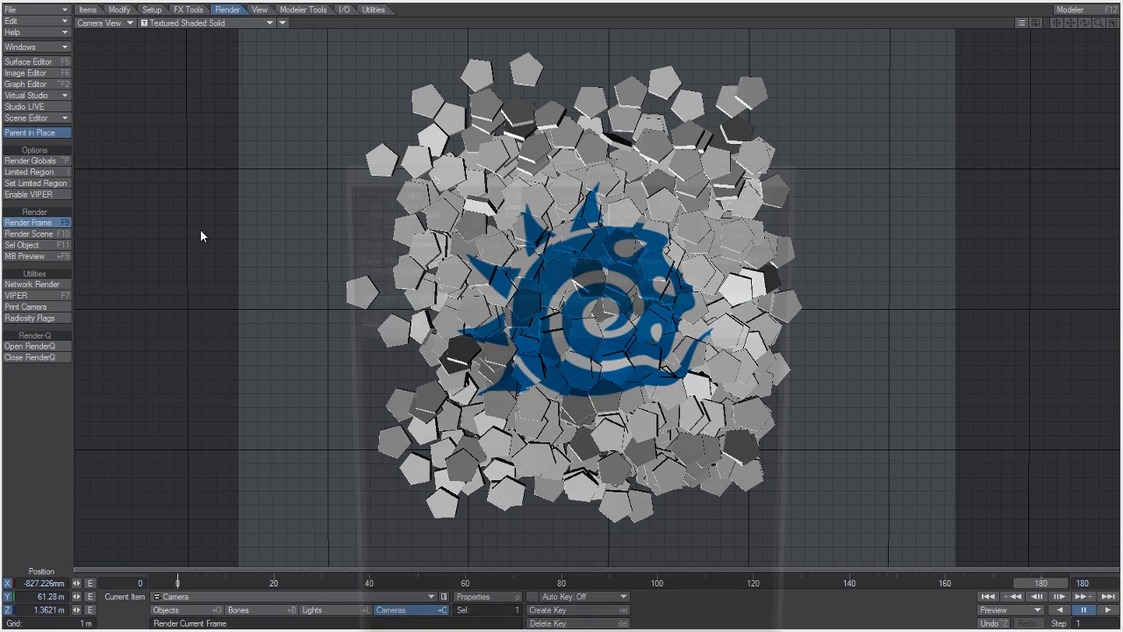
# Render frame 180 through the overhead camera, inspect the image and close it.
pyautogui.press('F9')
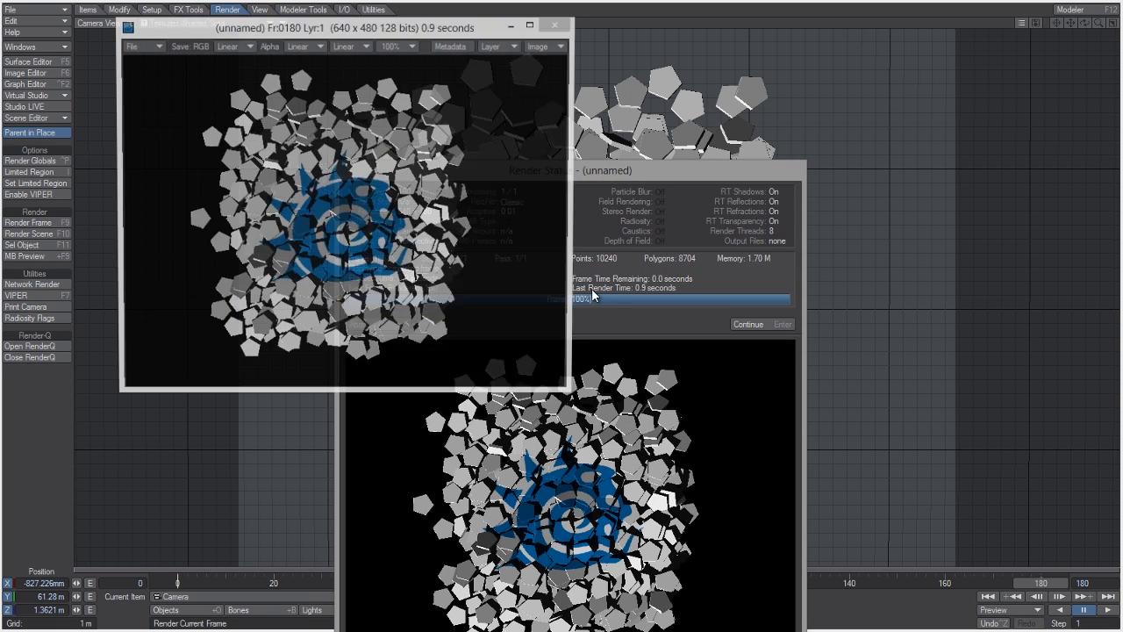
pyautogui.click(748, 324)
pyautogui.moveTo(471, 25); pyautogui.dragTo(721, 112)
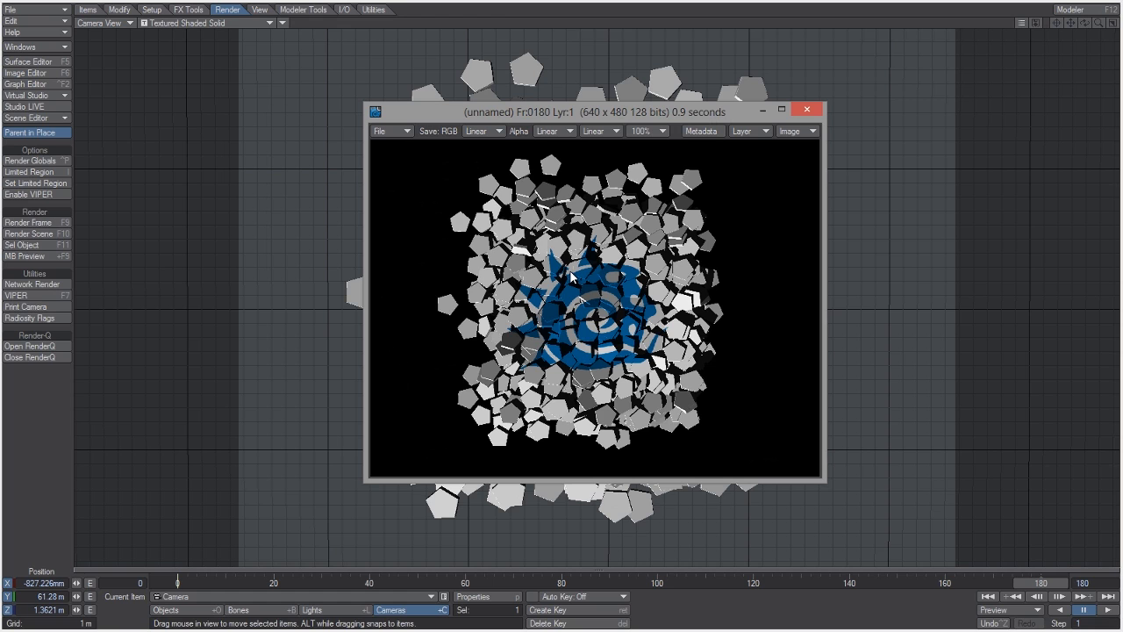
pyautogui.click(805, 109)
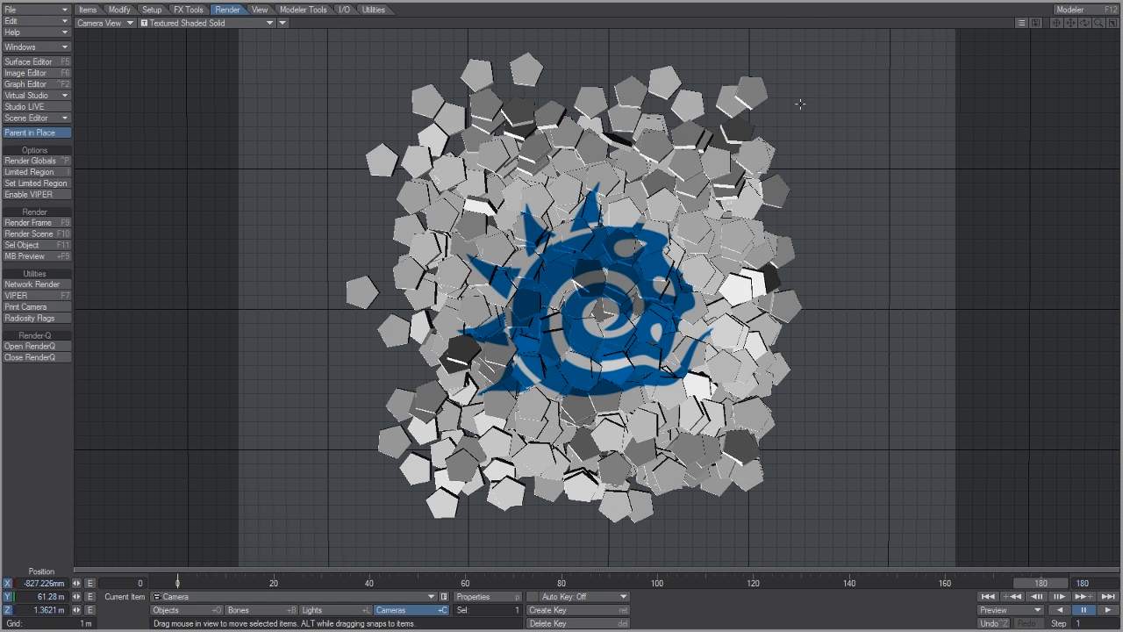
# Set the camera's render resolution to HDTV (1280 x 720).
pyautogui.hotkey('ctrl', 'f')
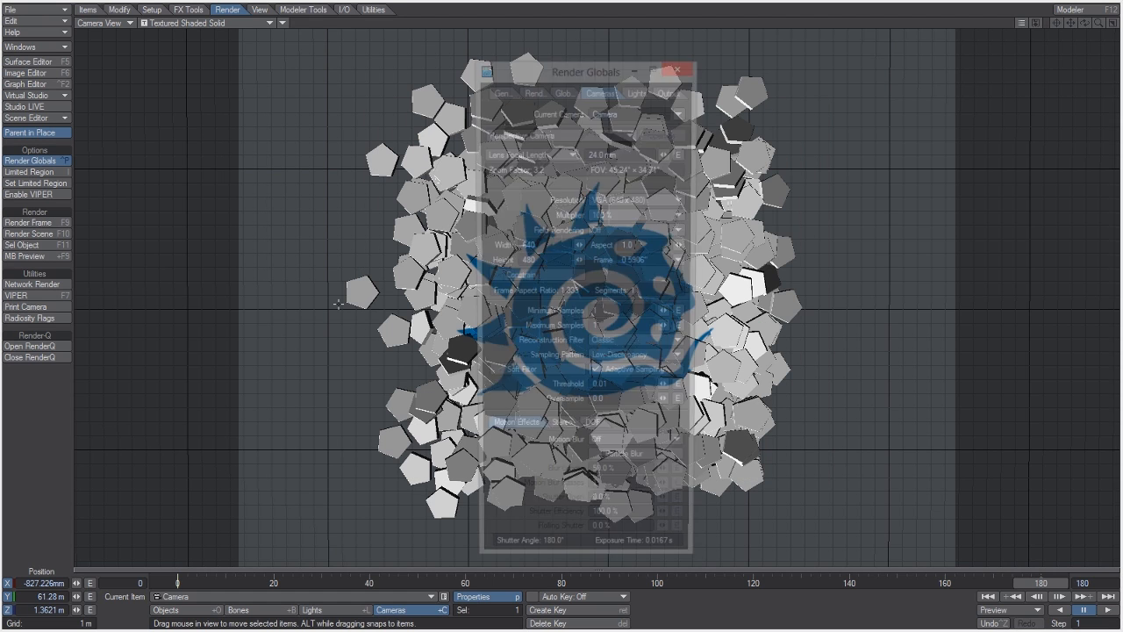
pyautogui.click(615, 200)
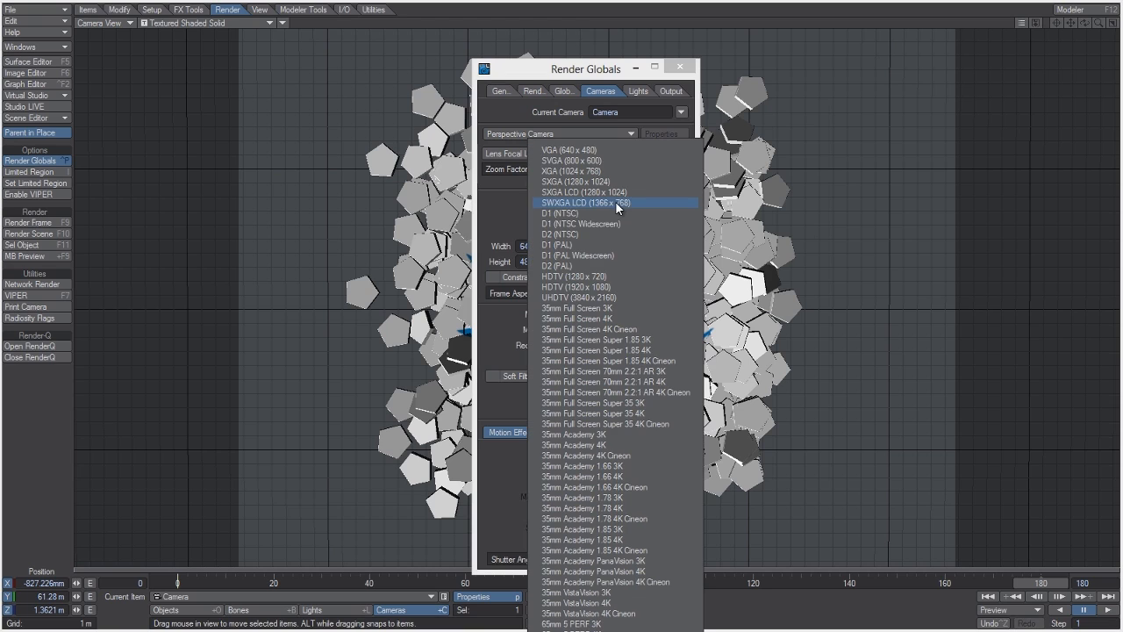
pyautogui.click(624, 277)
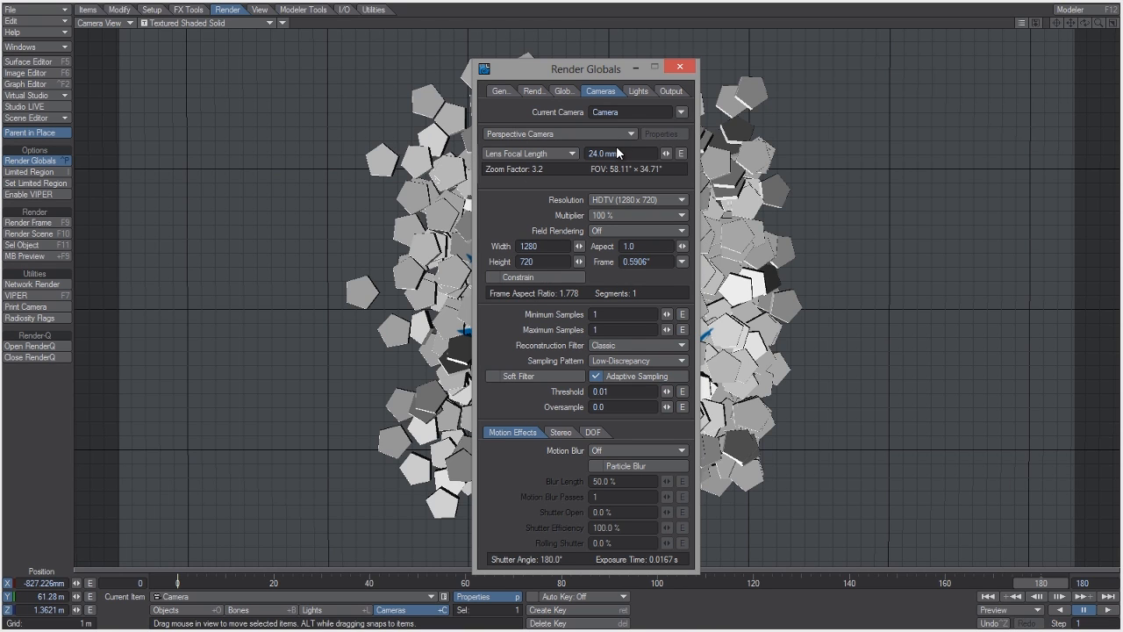
pyautogui.click(676, 68)
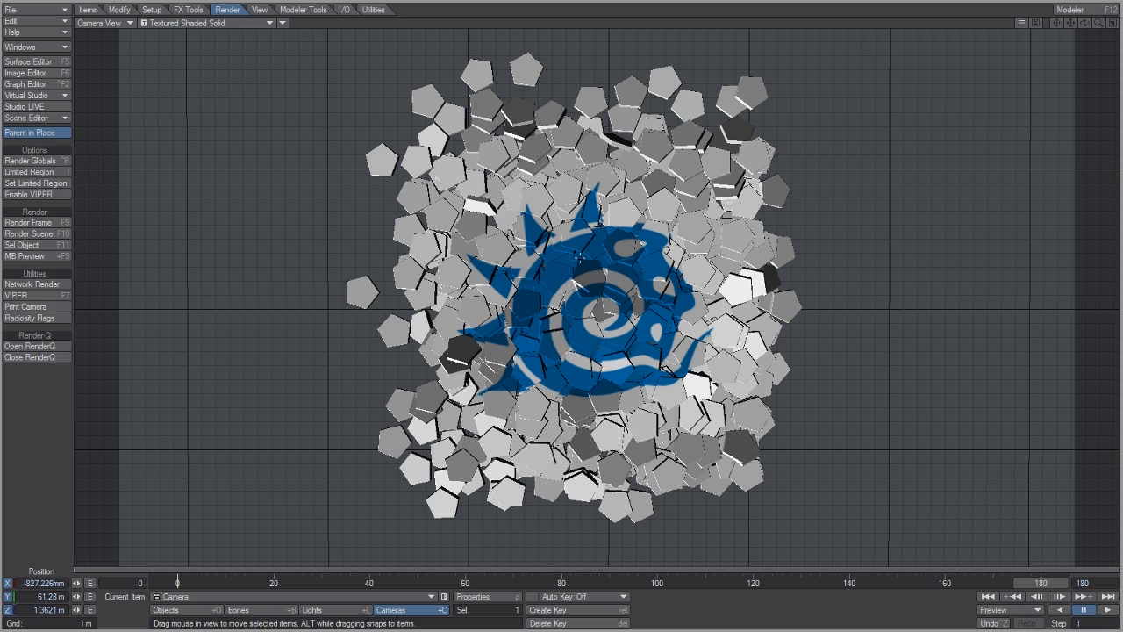
# Turn off Affect Diffuse, Affect Specular and Affect OpenGL for the scene's Light, and set the ambient intensity to 0%.
pyautogui.click(333, 610)
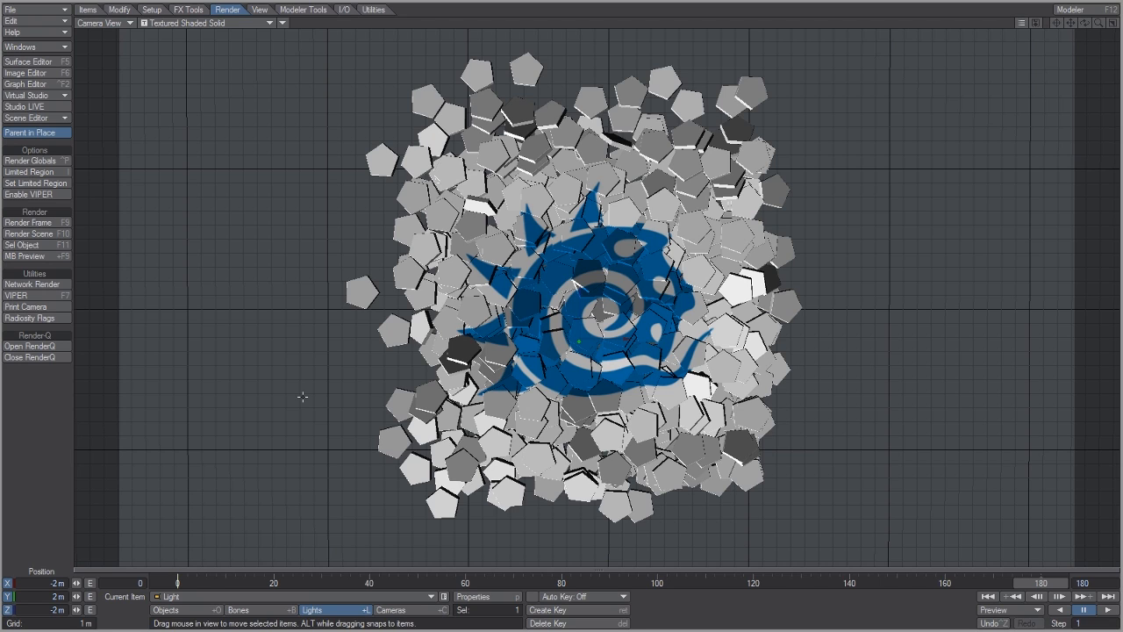
pyautogui.hotkey('ctrl', 'f')
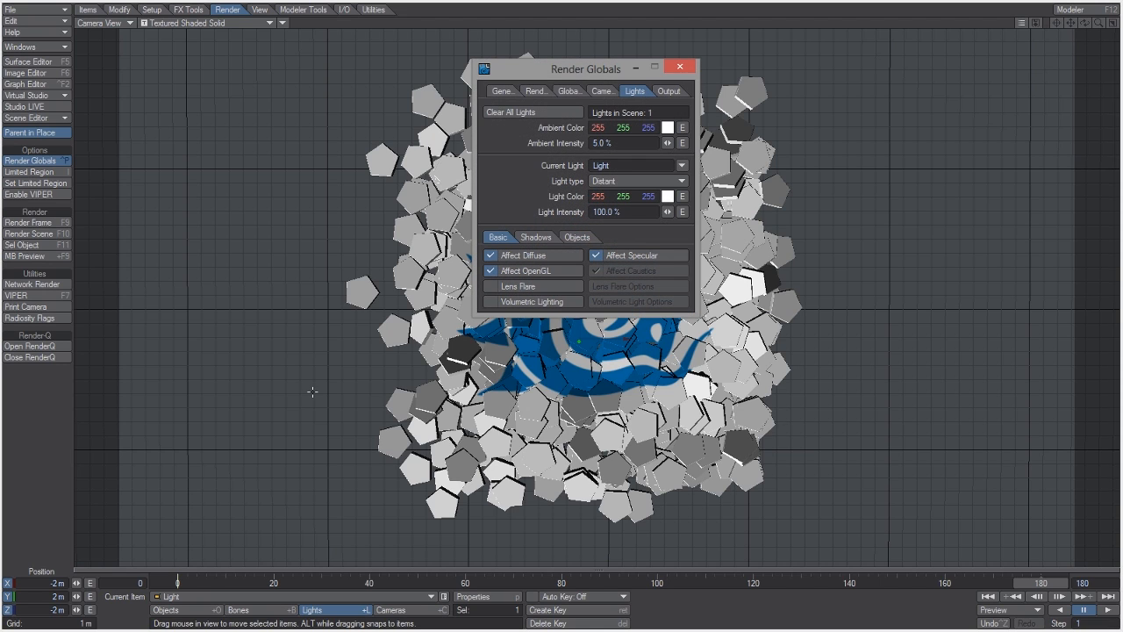
pyautogui.click(516, 254)
pyautogui.click(515, 272)
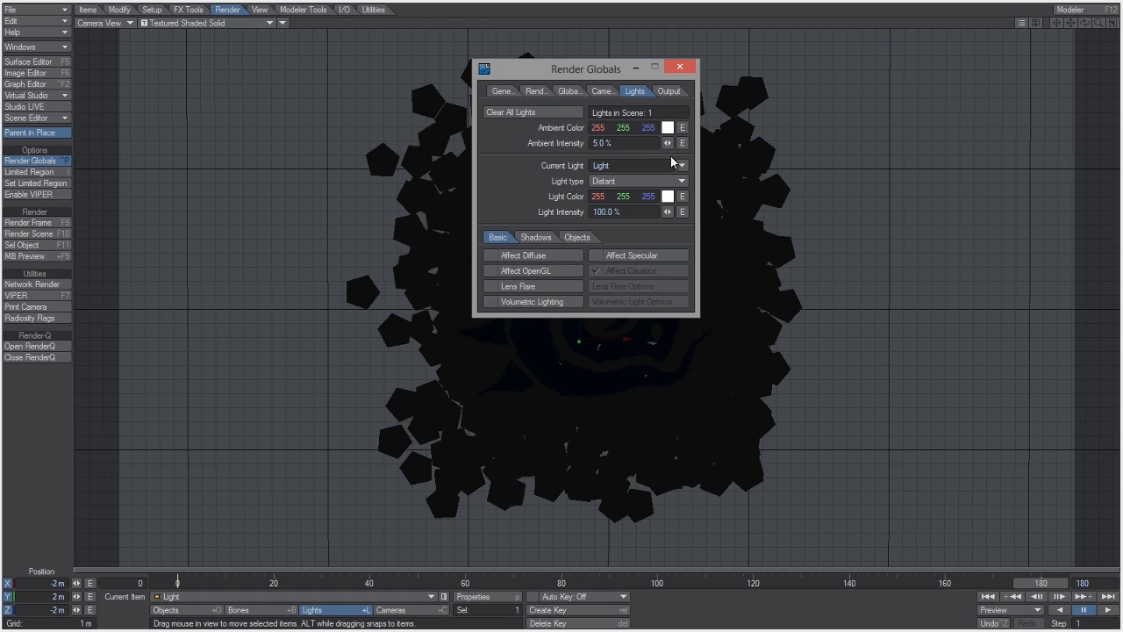
pyautogui.moveTo(668, 142); pyautogui.dragTo(22, 59)
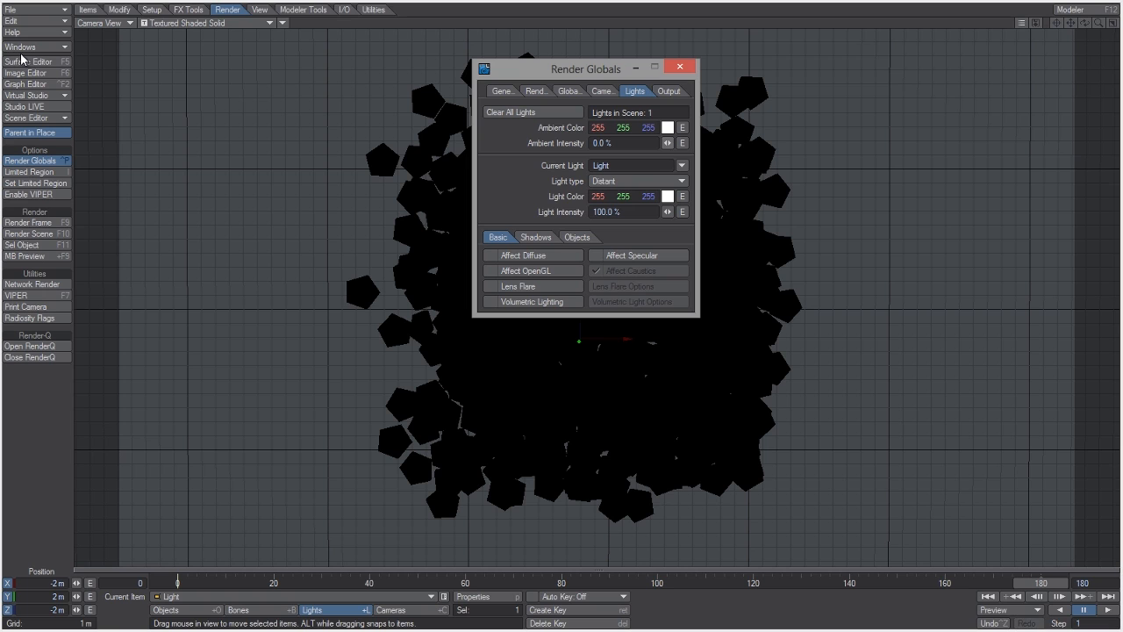
pyautogui.click(676, 65)
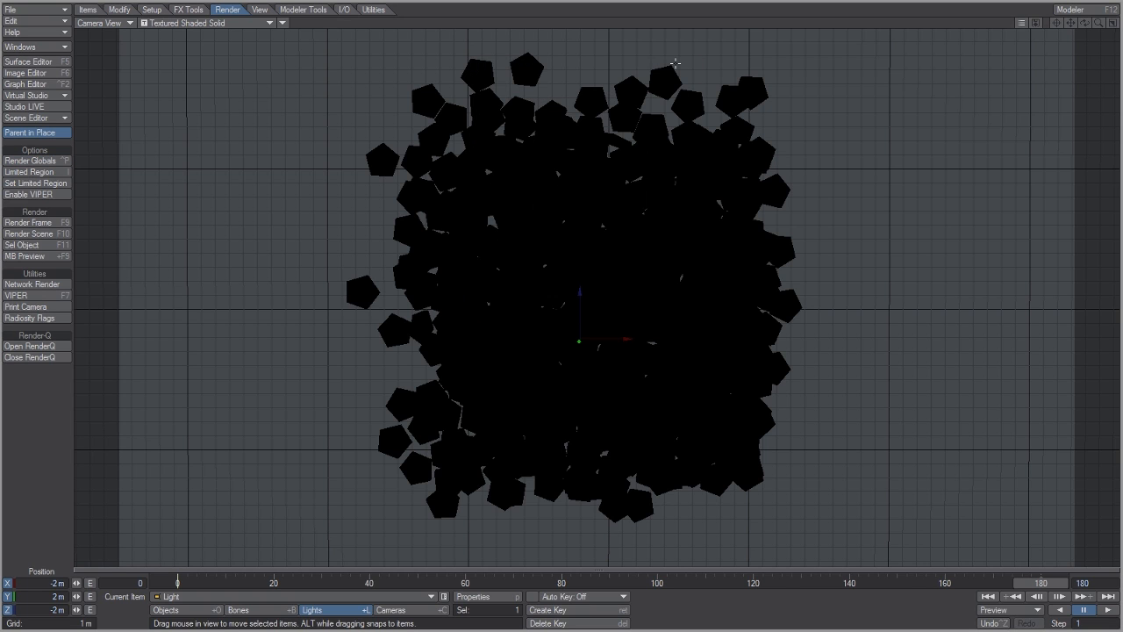
# Render frame 180 with the scene lighting disabled, inspect the image and close it.
pyautogui.click(28, 225)
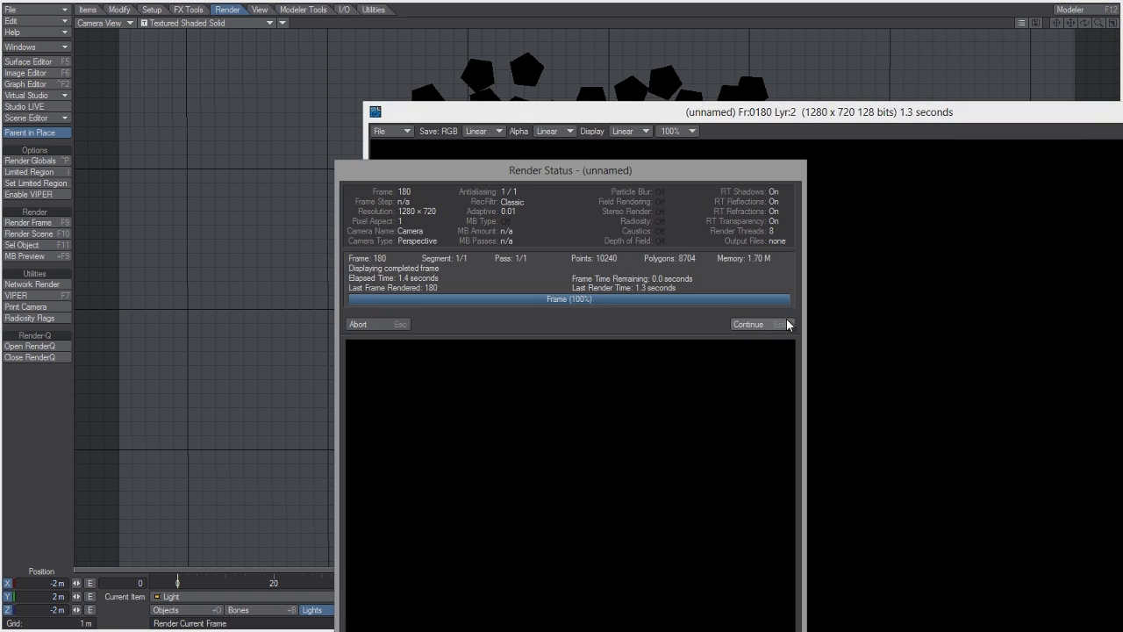
pyautogui.click(748, 324)
pyautogui.moveTo(794, 118); pyautogui.dragTo(500, 57)
pyautogui.click(957, 52)
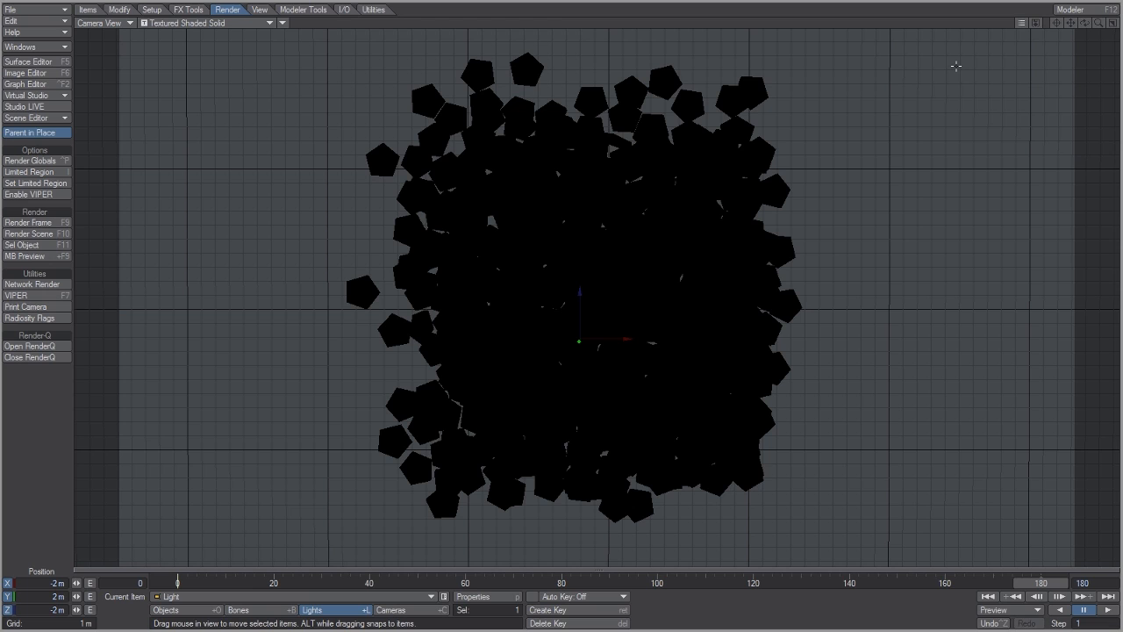
# Set the backdrop color to white (255, 255, 255), render frame 180 against it, inspect the image and close it.
pyautogui.hotkey('ctrl', 'F5')
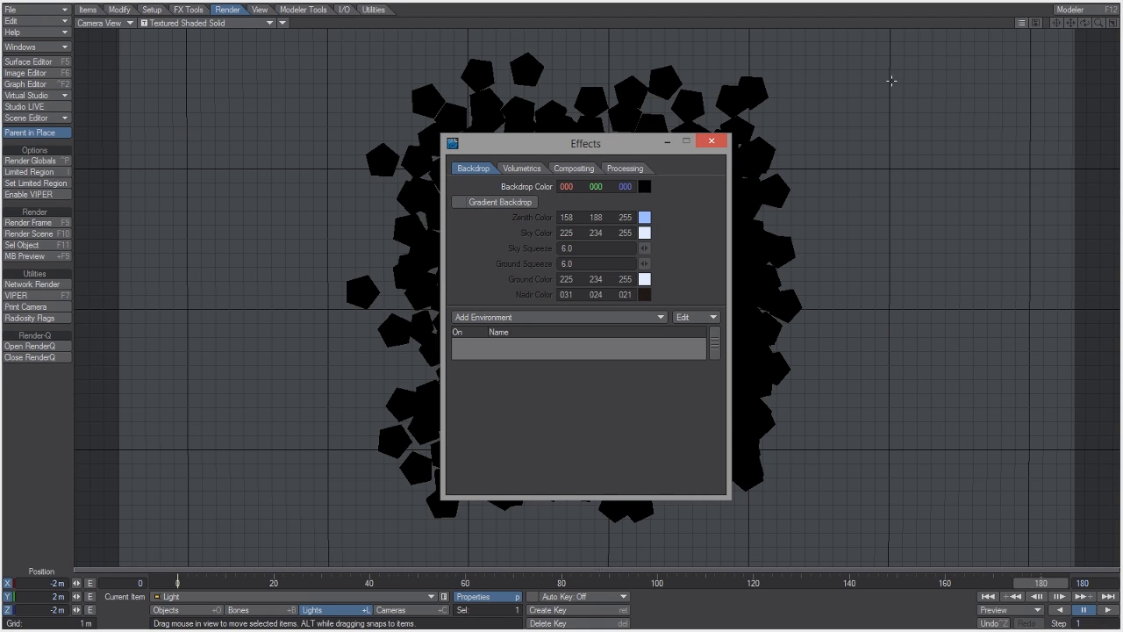
pyautogui.moveTo(645, 188); pyautogui.dragTo(792, 188, button='right')
pyautogui.click(59, 227)
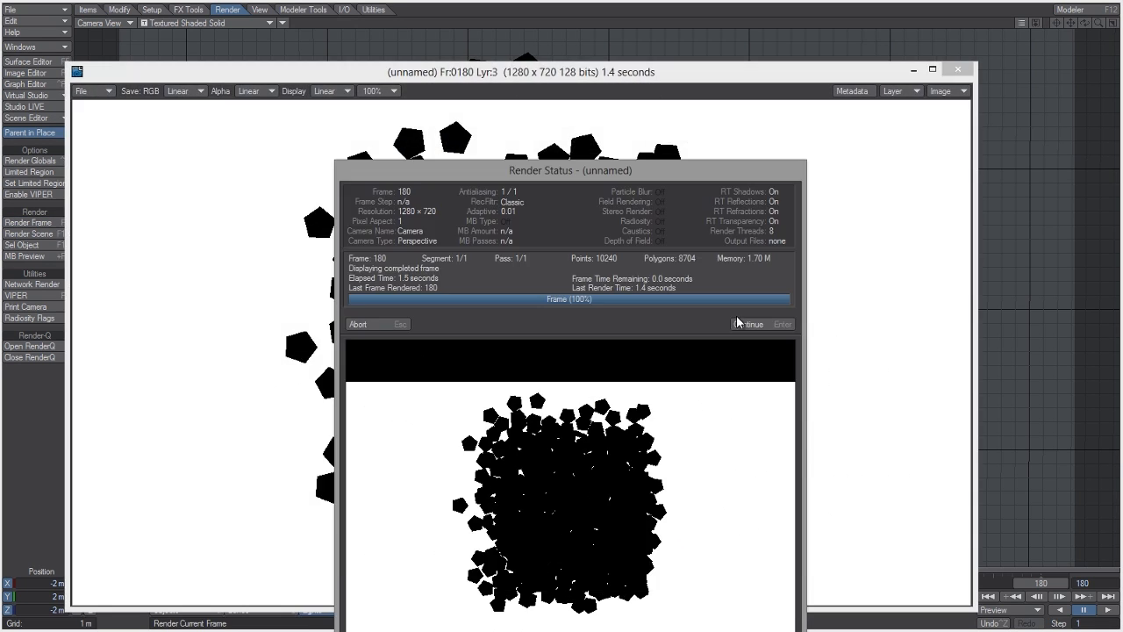
pyautogui.click(747, 324)
pyautogui.moveTo(681, 75); pyautogui.dragTo(740, 42)
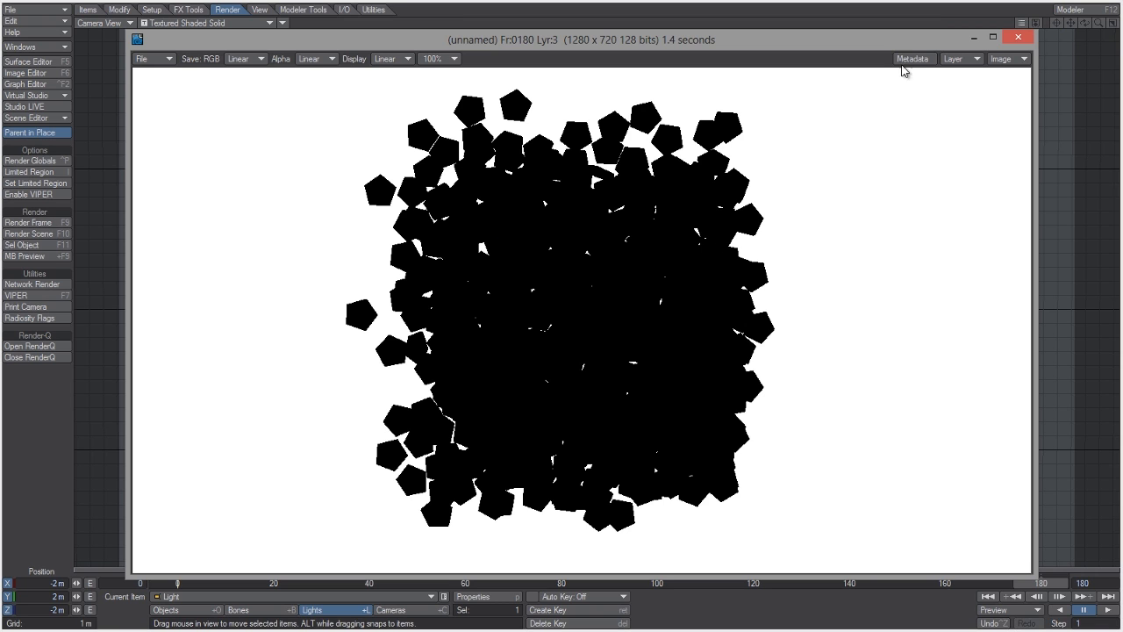
pyautogui.click(1016, 36)
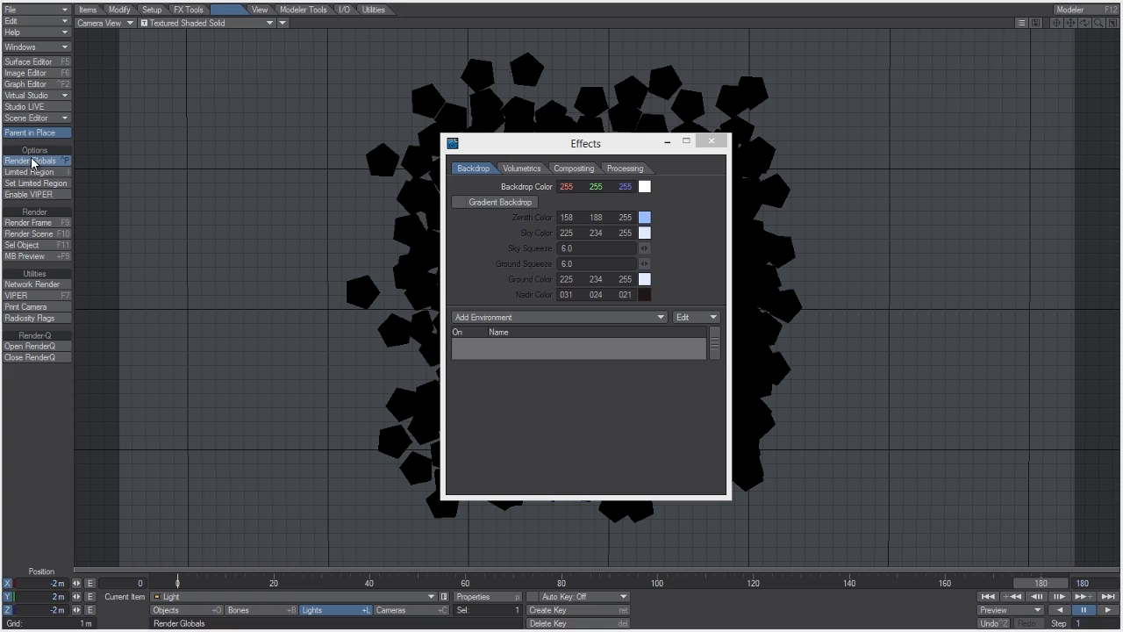
# Enable radiosity of type Backdrop Only, with Blur Background and Use Behind Test turned off.
pyautogui.click(33, 162)
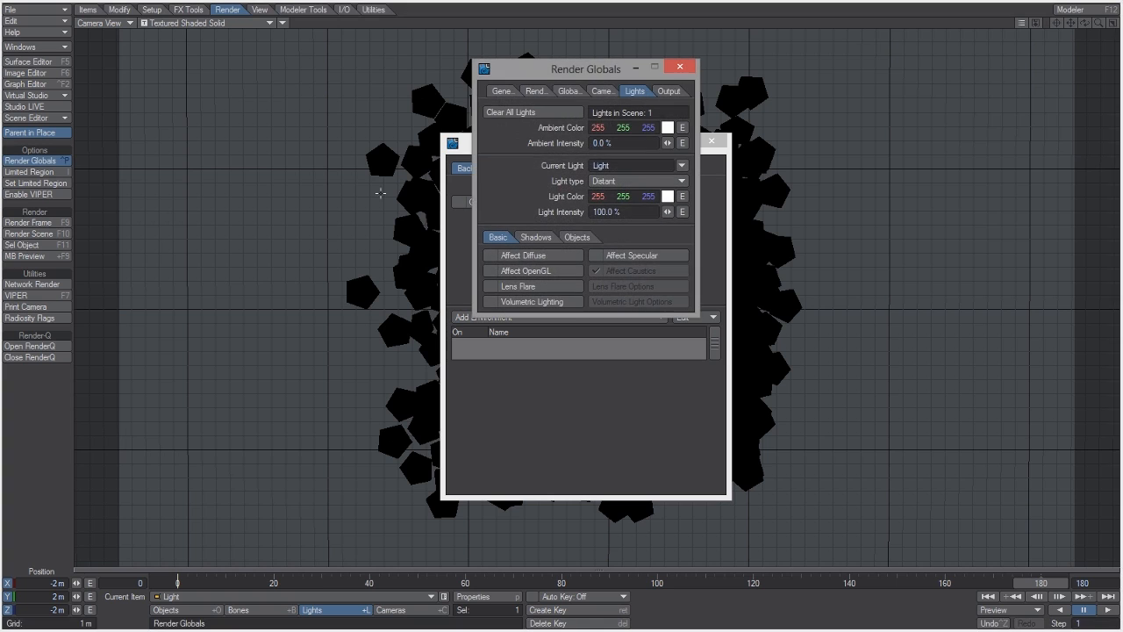
pyautogui.click(716, 148)
pyautogui.click(571, 100)
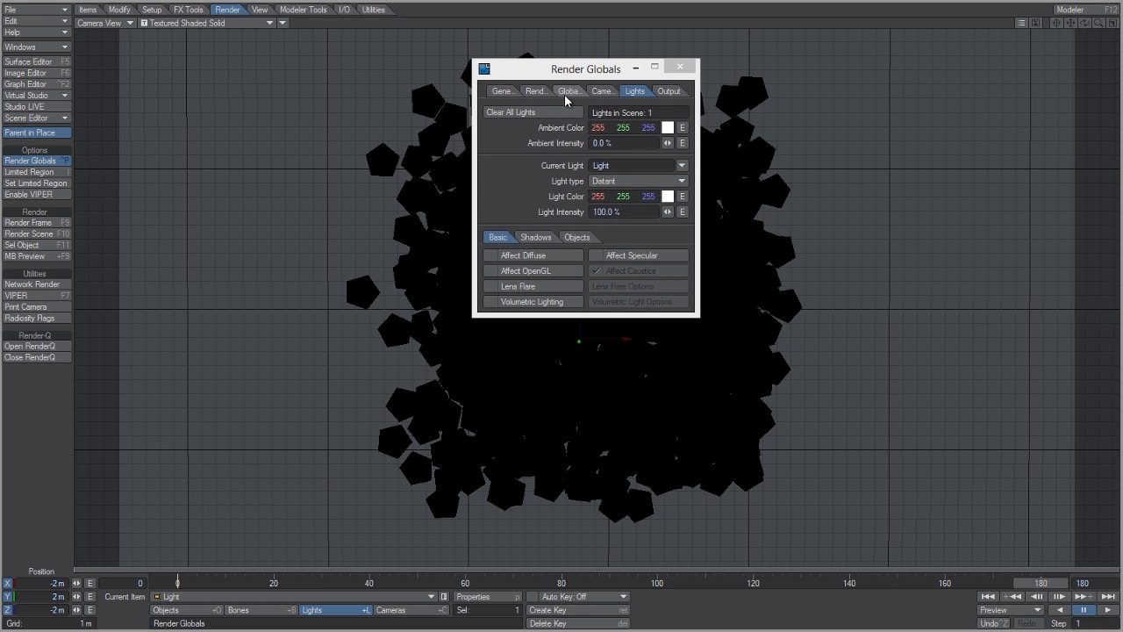
pyautogui.click(566, 95)
pyautogui.click(545, 111)
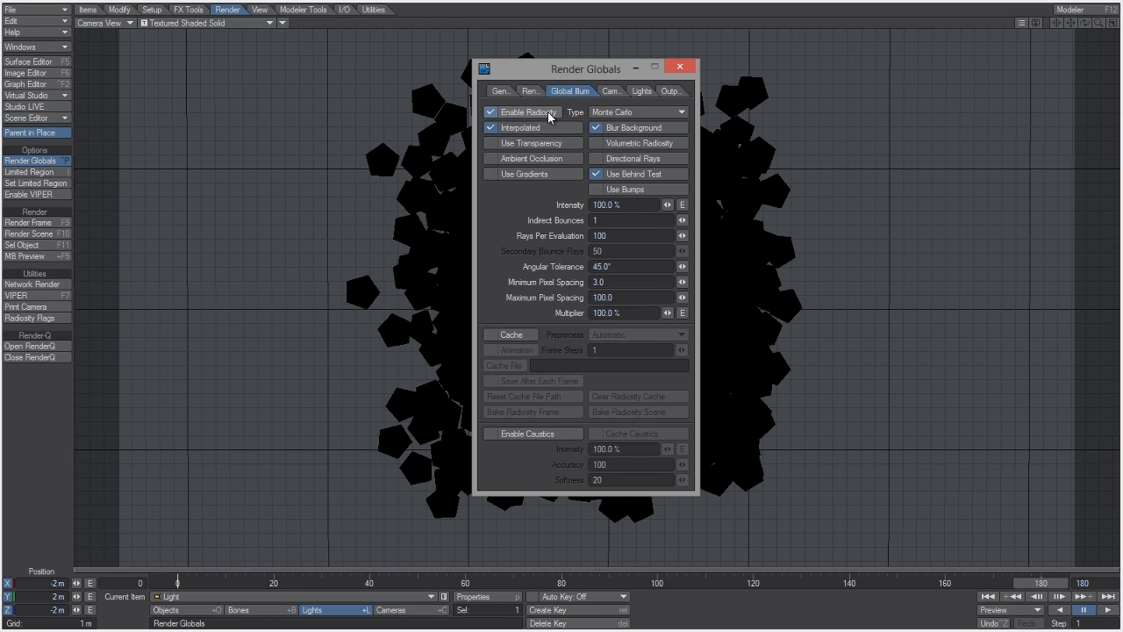
pyautogui.click(642, 111)
pyautogui.click(643, 101)
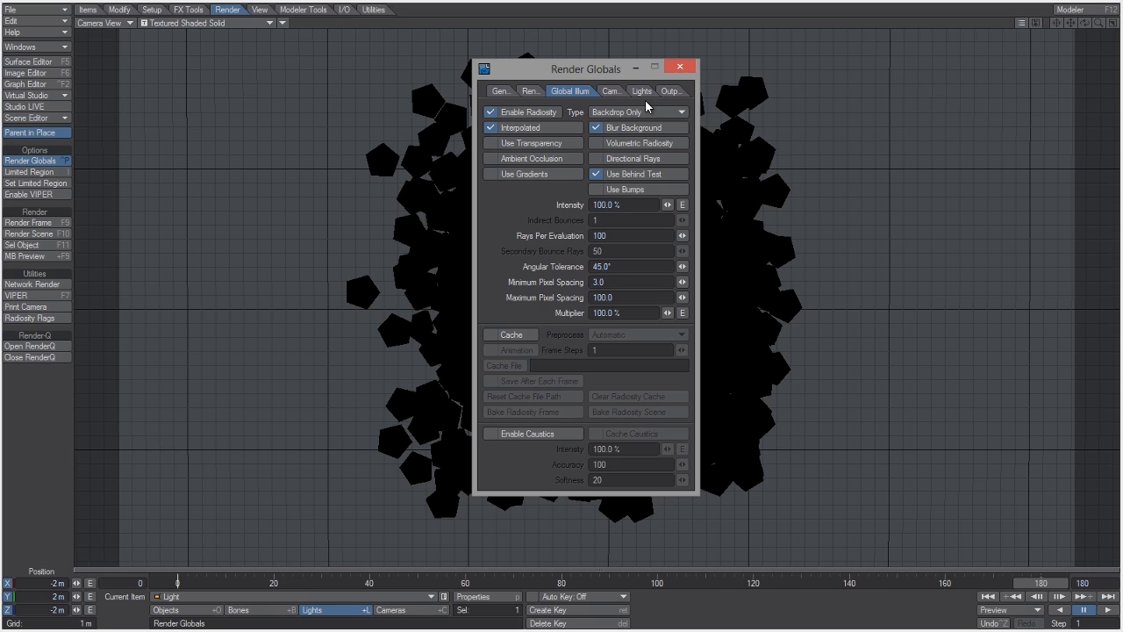
pyautogui.click(652, 132)
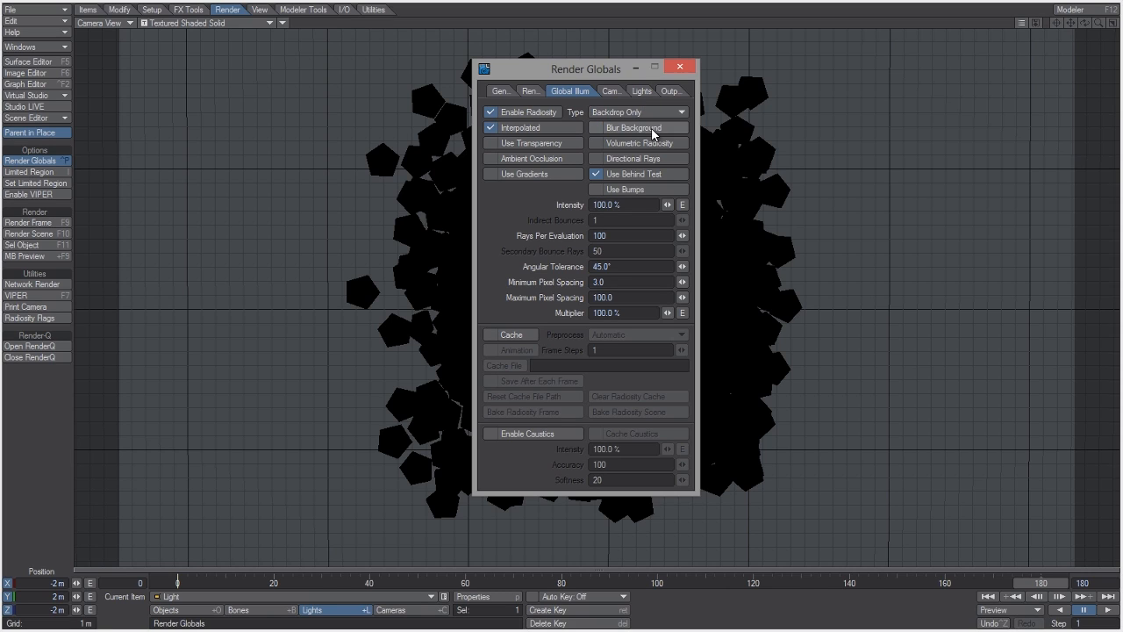
pyautogui.click(641, 175)
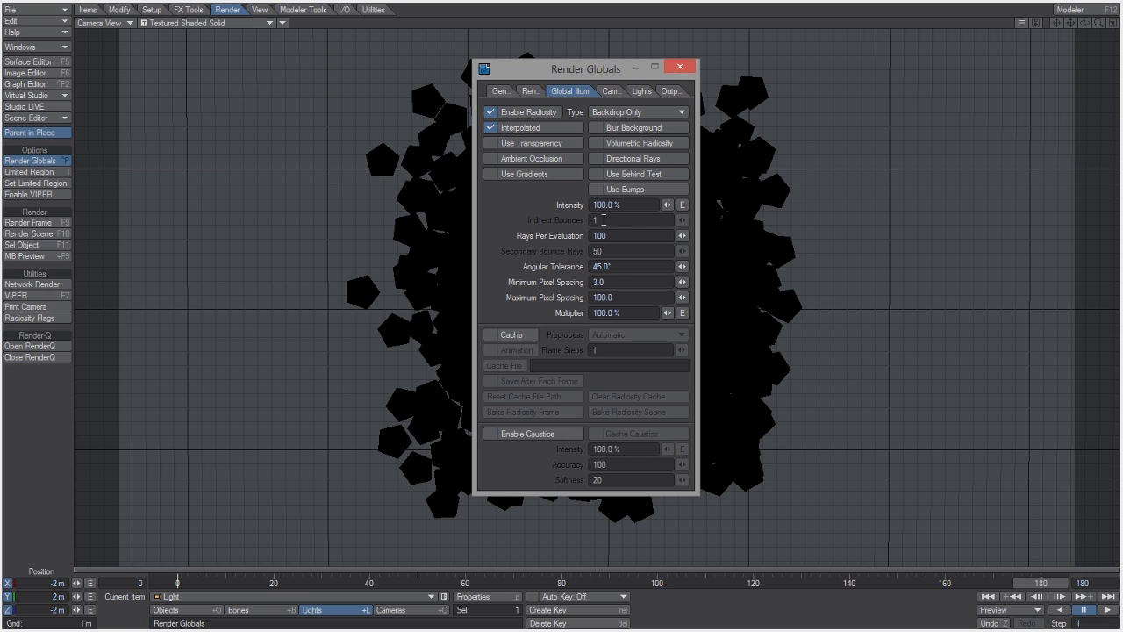
pyautogui.press('F9')
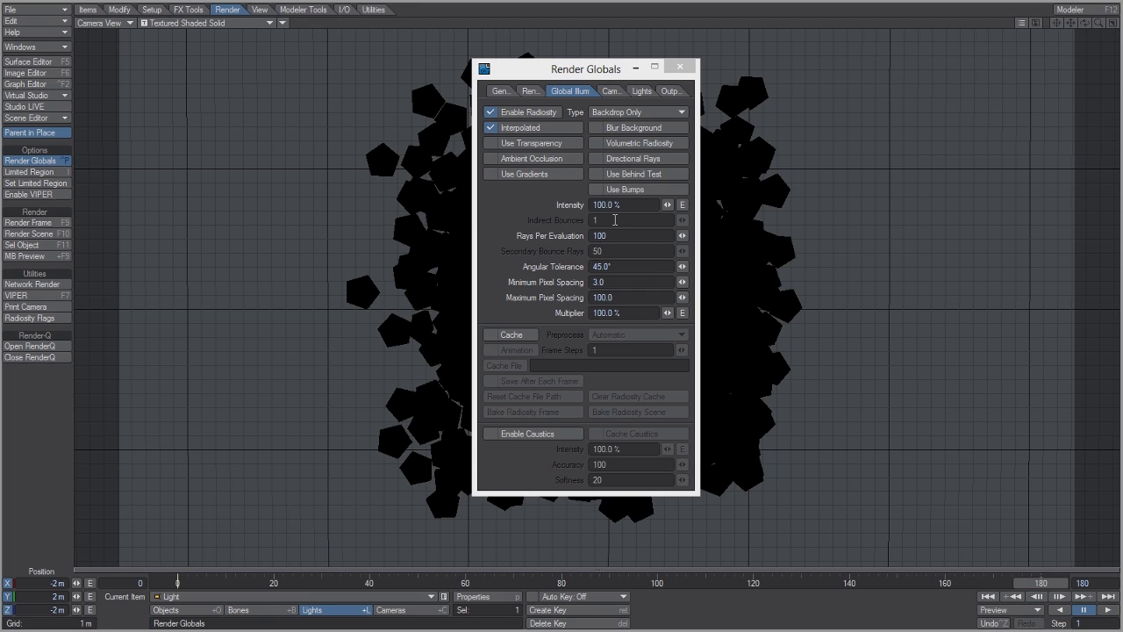
pyautogui.click(679, 66)
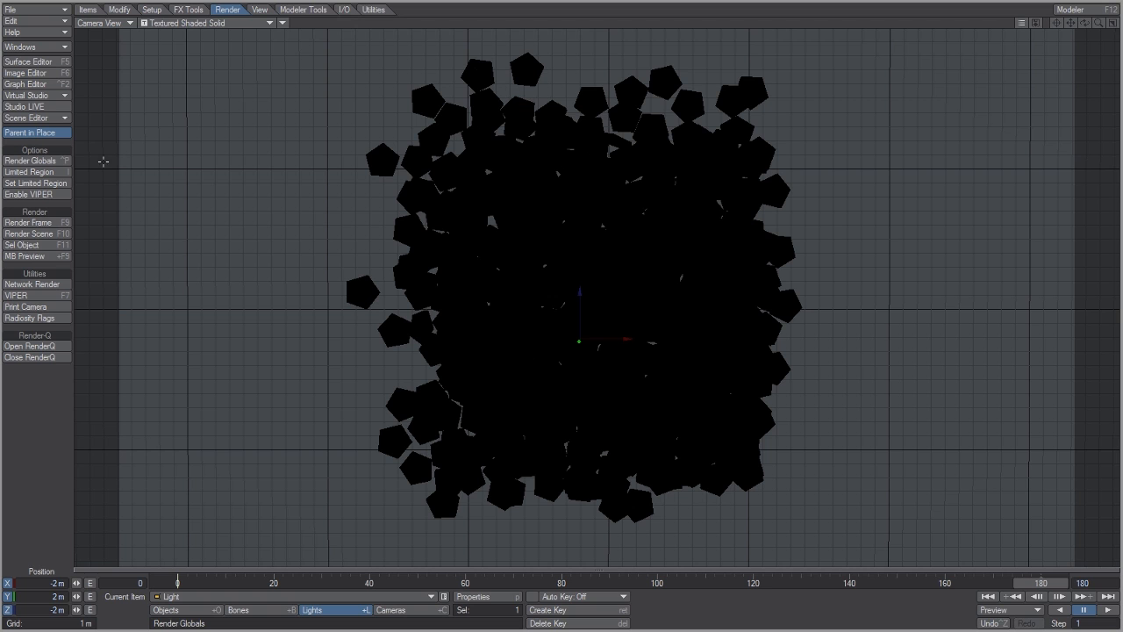
# Render frame 180 with Backdrop Only radiosity, inspect the logo pile and close the image.
pyautogui.click(54, 223)
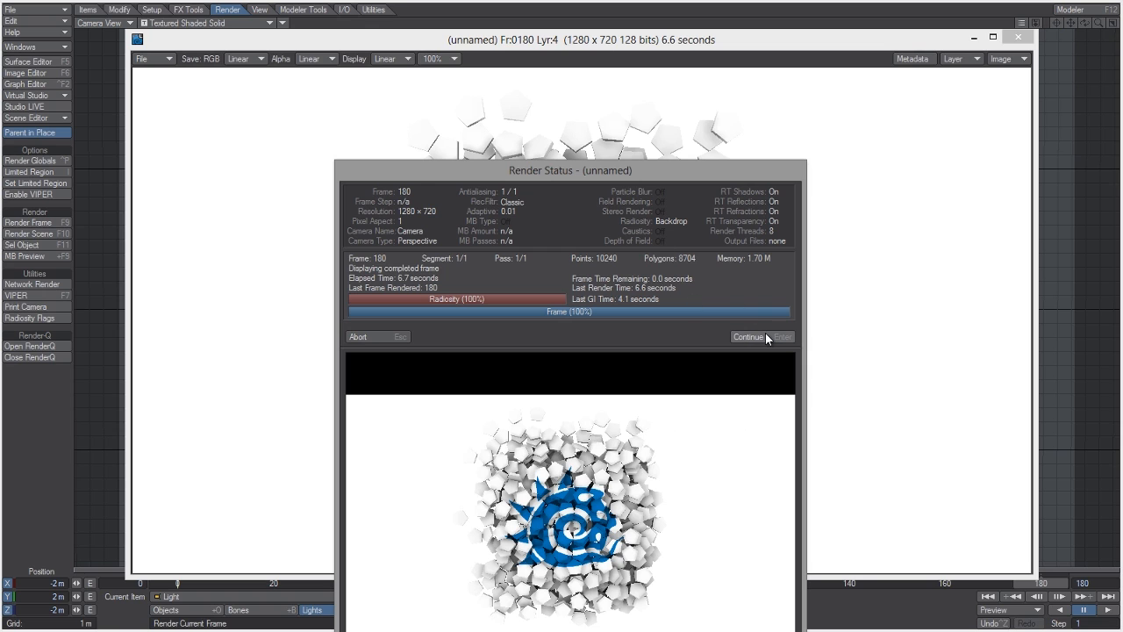
pyautogui.click(765, 337)
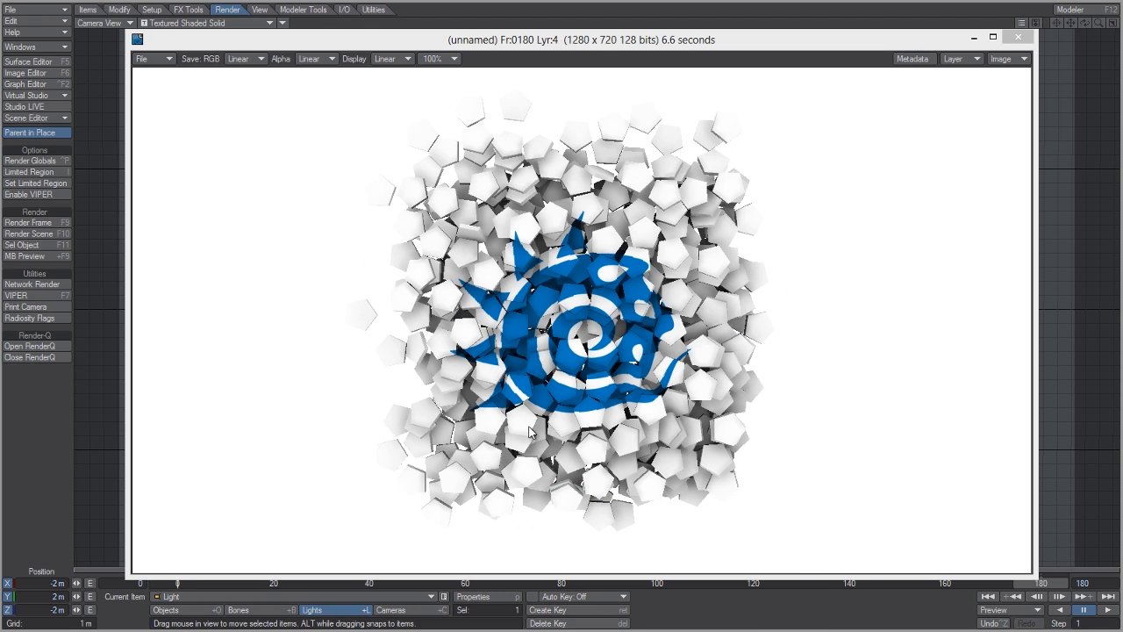
pyautogui.click(1019, 36)
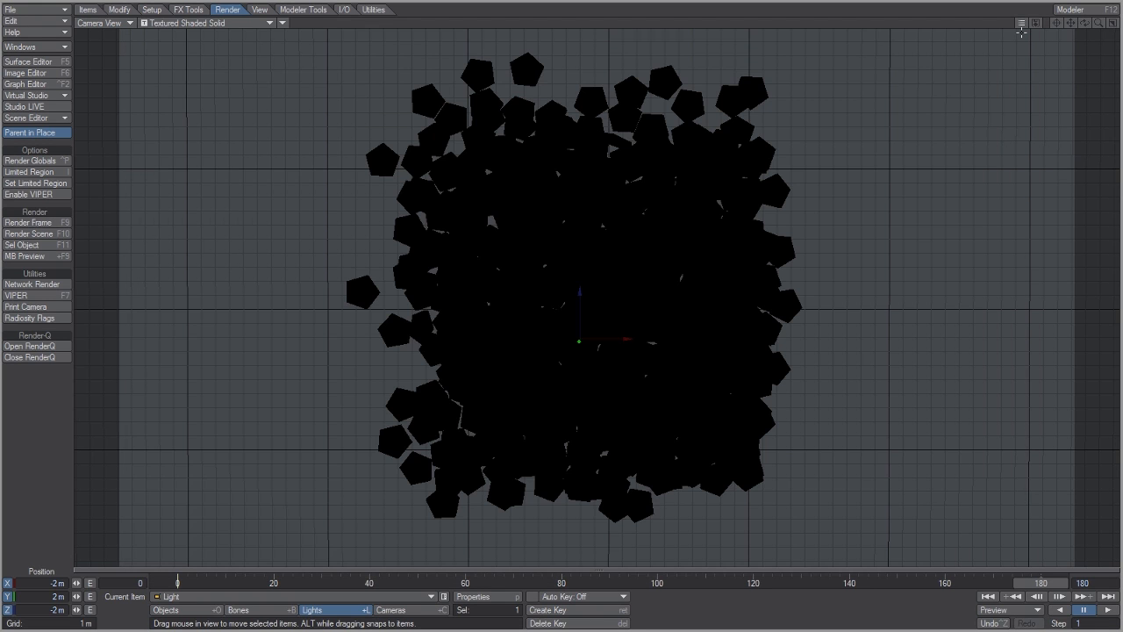
# Set the camera's Maximum Samples to 16 for antialiasing.
pyautogui.click(64, 162)
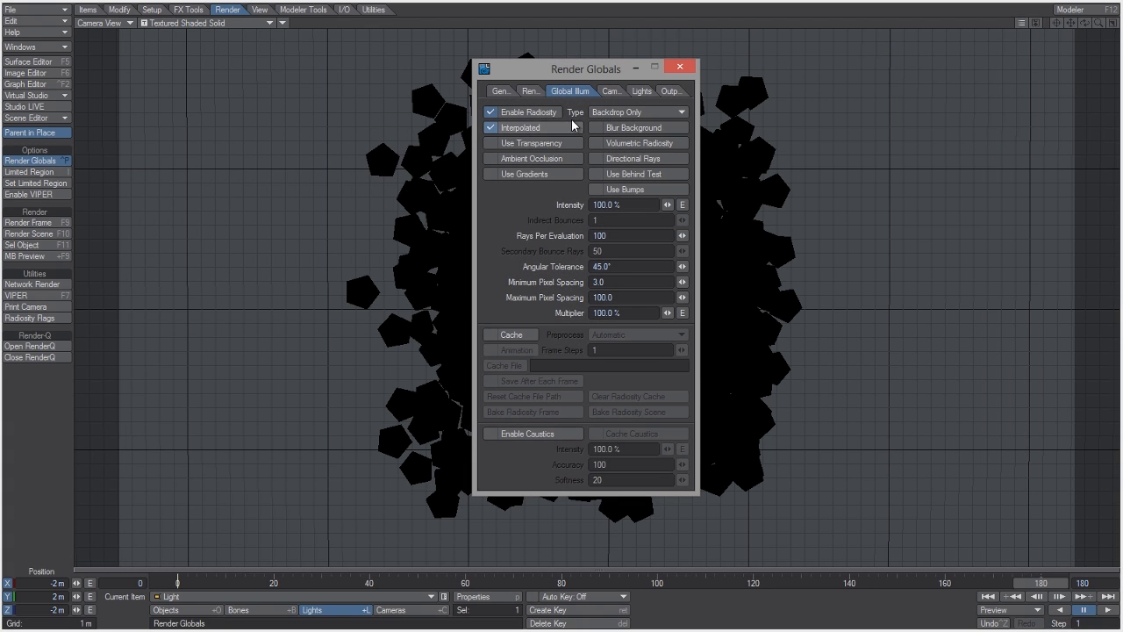
pyautogui.click(610, 92)
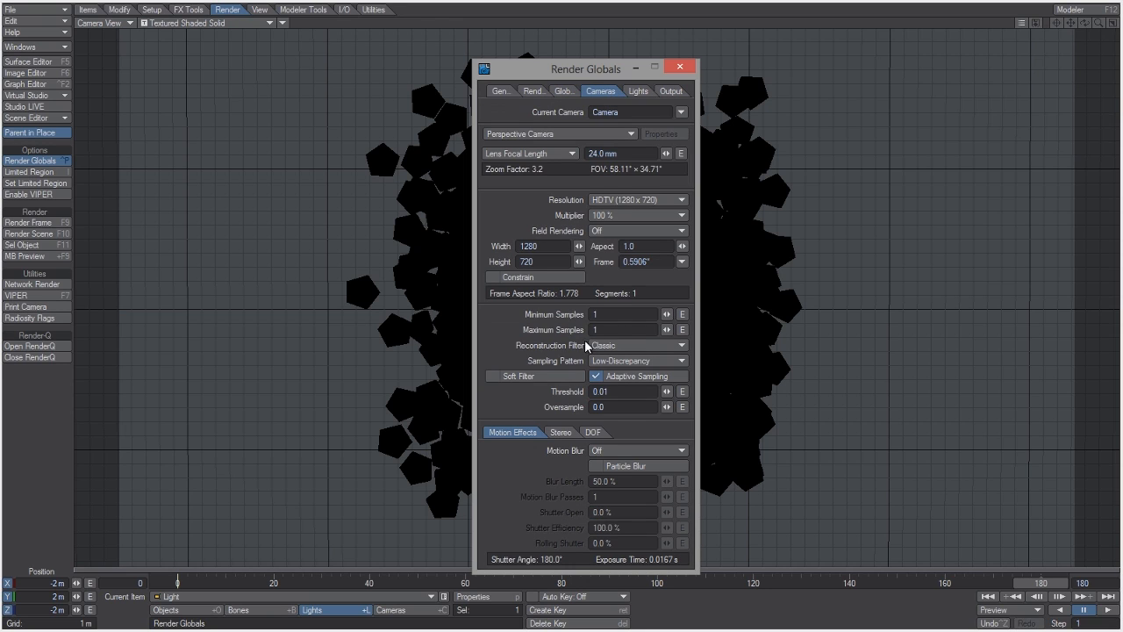
pyautogui.moveTo(597, 329); pyautogui.dragTo(586, 330)
pyautogui.click(677, 67)
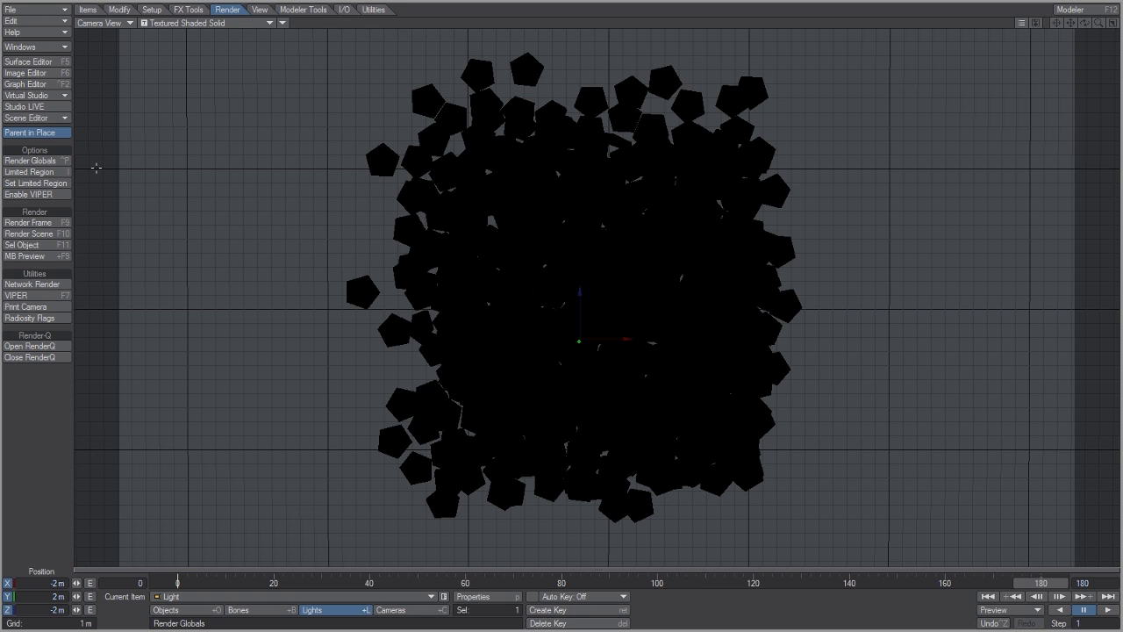
# Render frame 180 with the higher antialiasing setting, inspect the block edges and close the image.
pyautogui.click(49, 223)
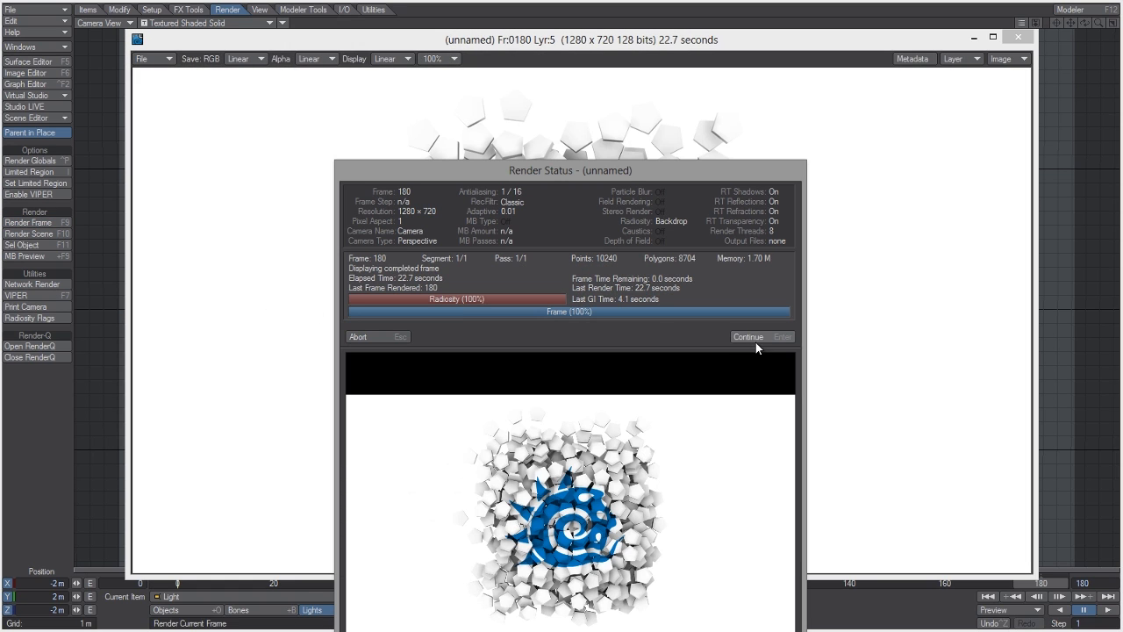
pyautogui.click(757, 338)
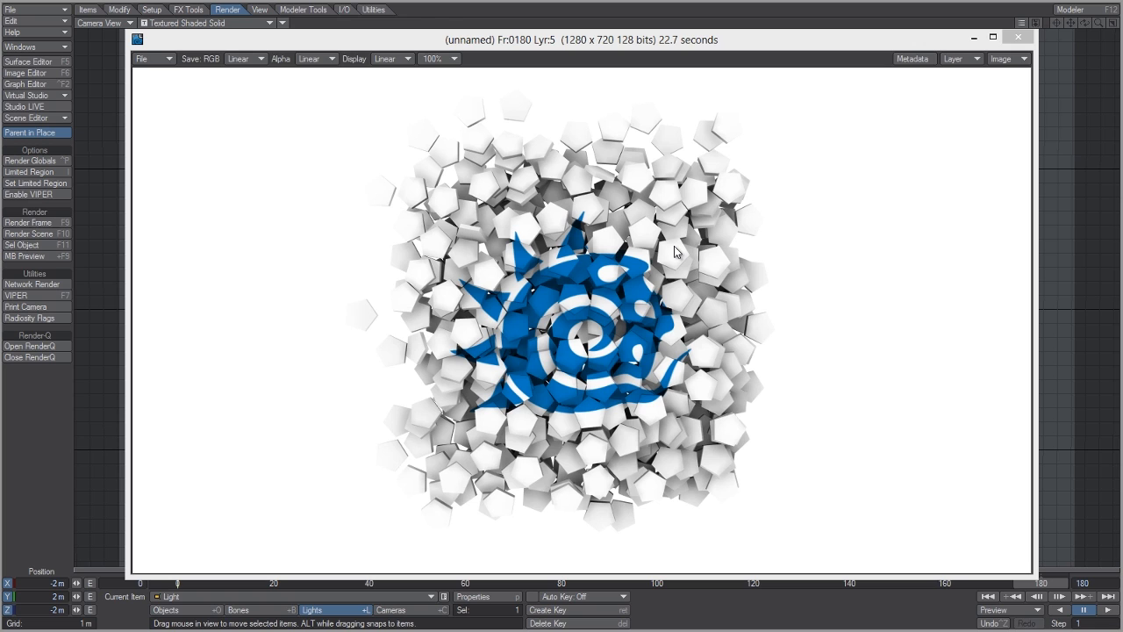
pyautogui.click(1016, 39)
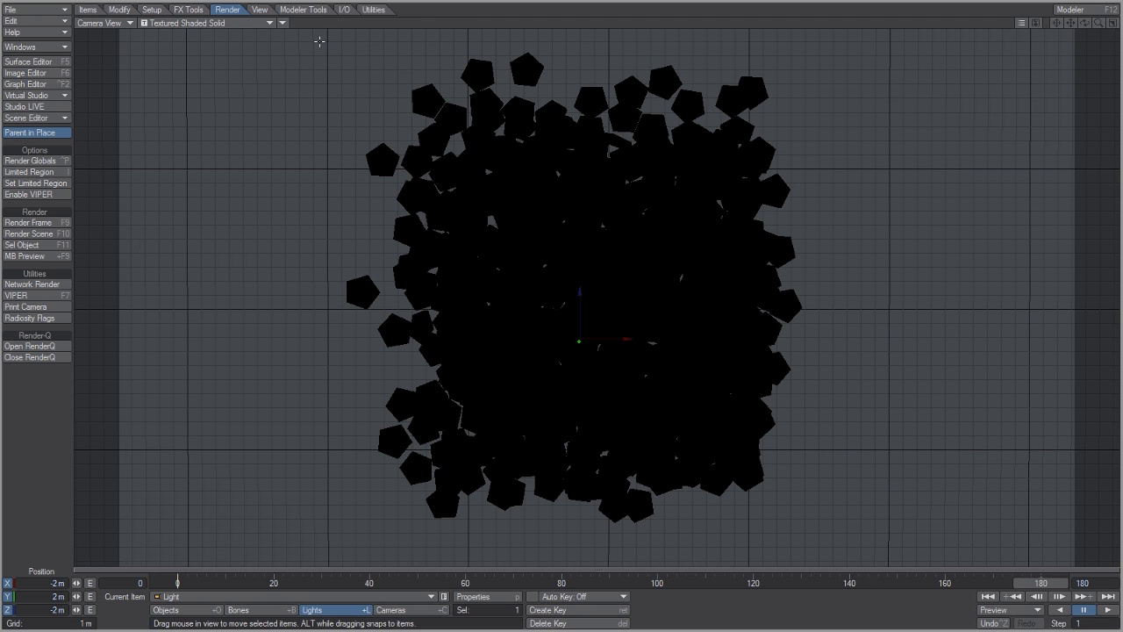
# Turn on the Headlight in the camera viewport, return to frame 0 and select the camera.
pyautogui.click(282, 22)
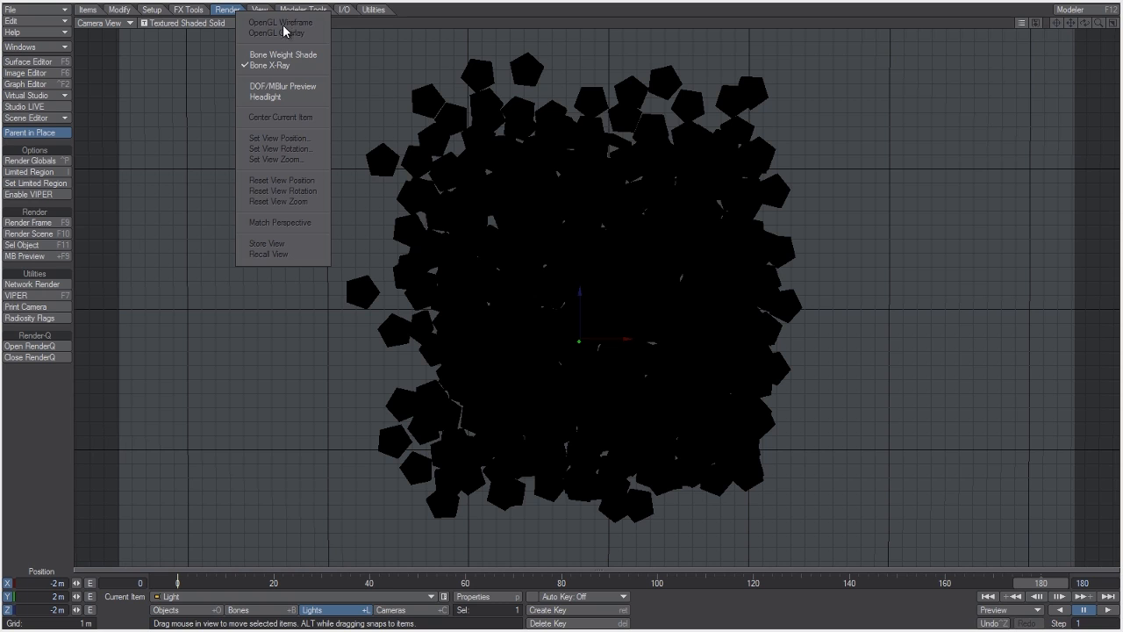
pyautogui.click(287, 96)
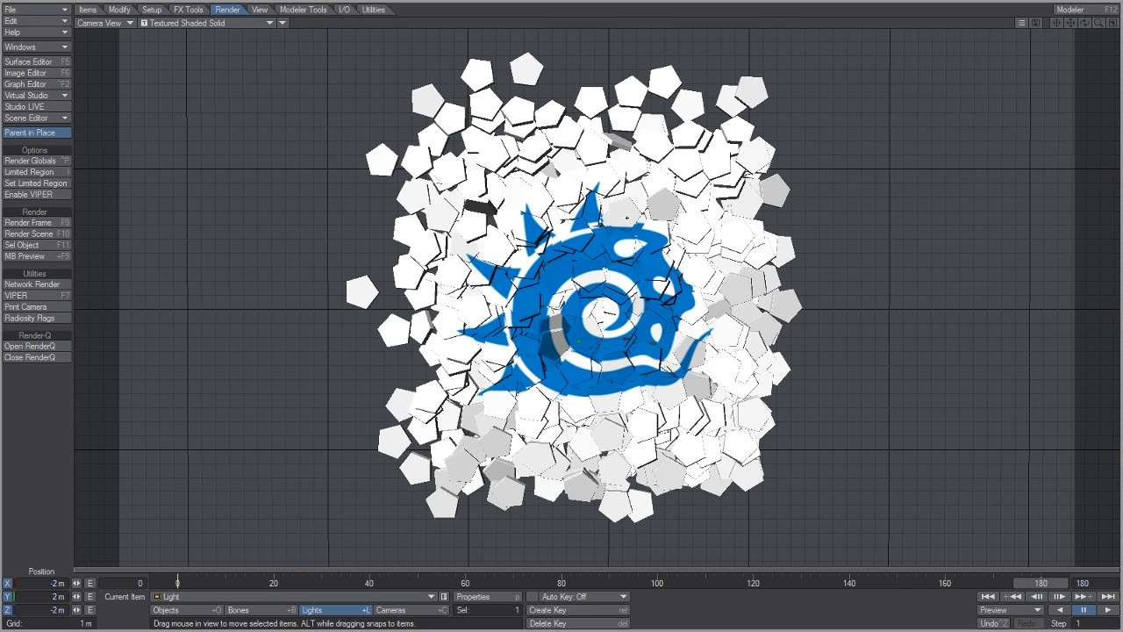
pyautogui.click(171, 580)
pyautogui.click(403, 610)
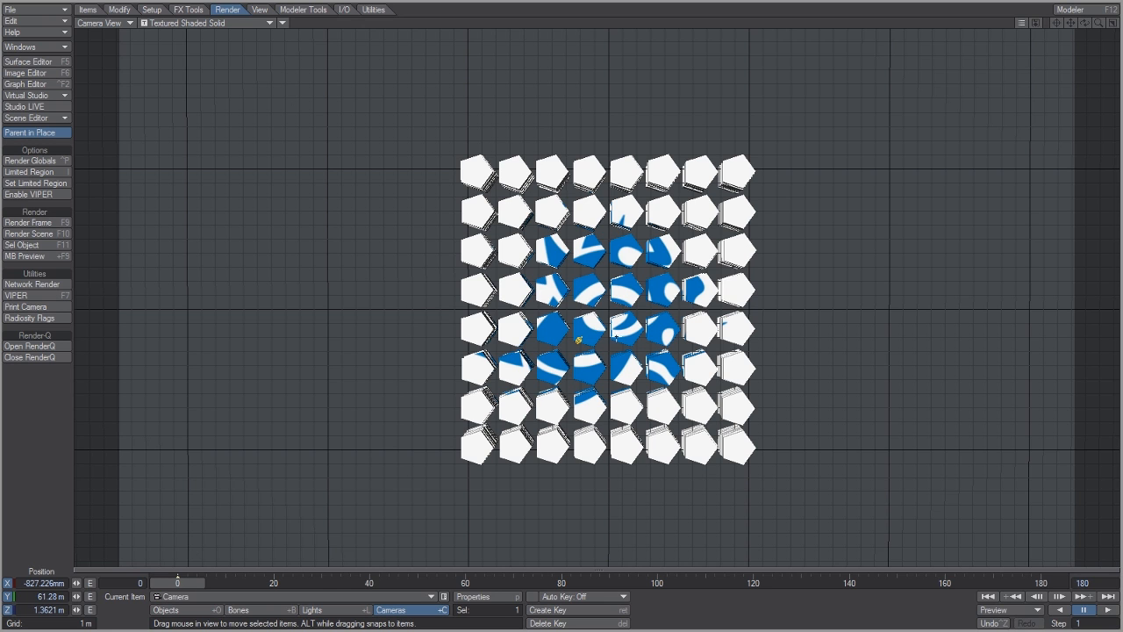
# Move and rotate the camera down to a low frontal view of the block stacks, with heading about 2° and pitch about 10.3°.
pyautogui.moveTo(607, 308); pyautogui.dragTo(607, 517, button='right')
pyautogui.press('y')
pyautogui.moveTo(607, 517); pyautogui.dragTo(611, 556)
pyautogui.press('t')
pyautogui.moveTo(610, 556); pyautogui.dragTo(610, 580, button='right')
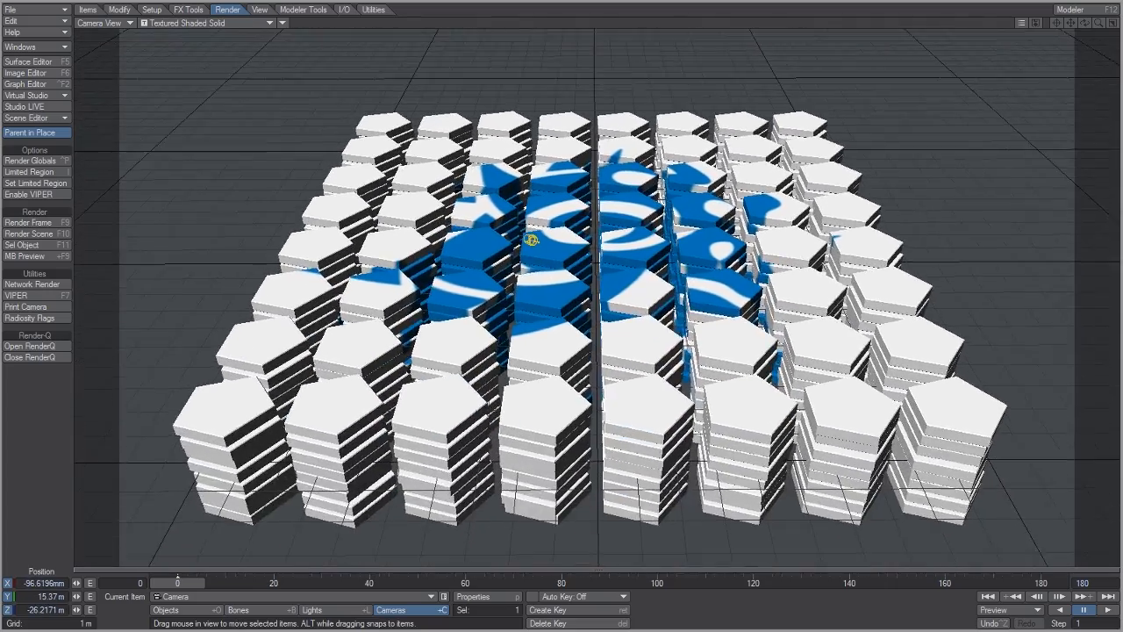
pyautogui.moveTo(610, 580); pyautogui.dragTo(609, 603)
pyautogui.moveTo(607, 308); pyautogui.dragTo(606, 313)
pyautogui.press('y')
pyautogui.moveTo(606, 313); pyautogui.dragTo(606, 249)
pyautogui.press('t')
pyautogui.moveTo(606, 249); pyautogui.dragTo(607, 290, button='right')
pyautogui.moveTo(606, 290)
pyautogui.mouseDown()
pyautogui.moveTo(603, 312)
pyautogui.moveTo(596, 306)
pyautogui.mouseUp()
pyautogui.press('y')
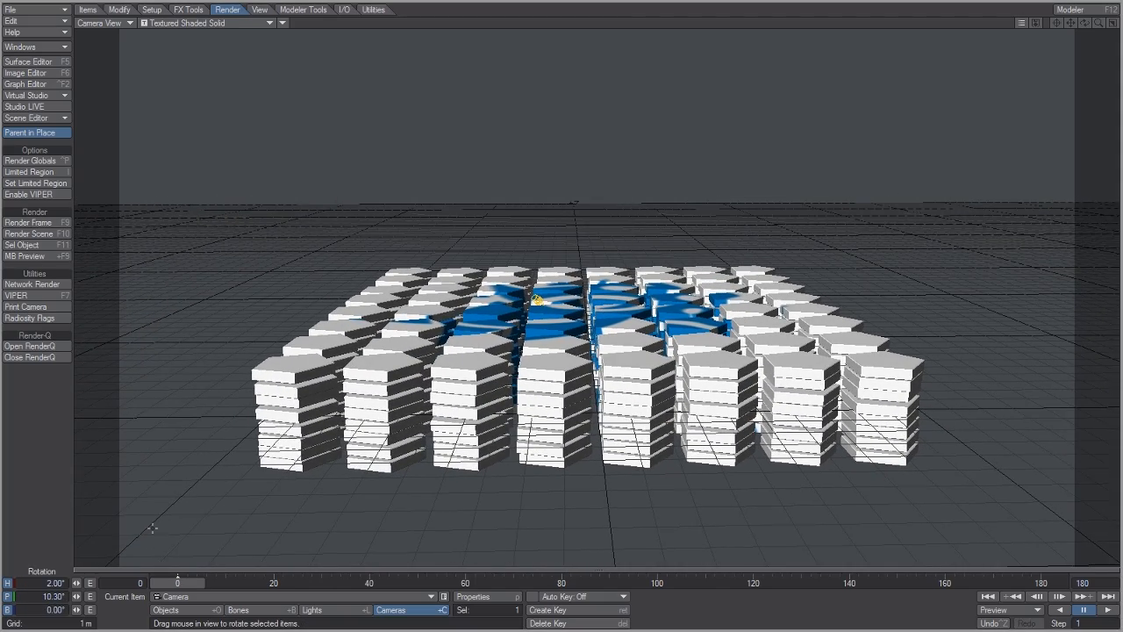
# At frame 1, move the camera to about X -800 mm, Y 6.56 m, Z -37.7 m and create a motion key there.
pyautogui.moveTo(161, 583); pyautogui.dragTo(160, 584)
pyautogui.press('Return')
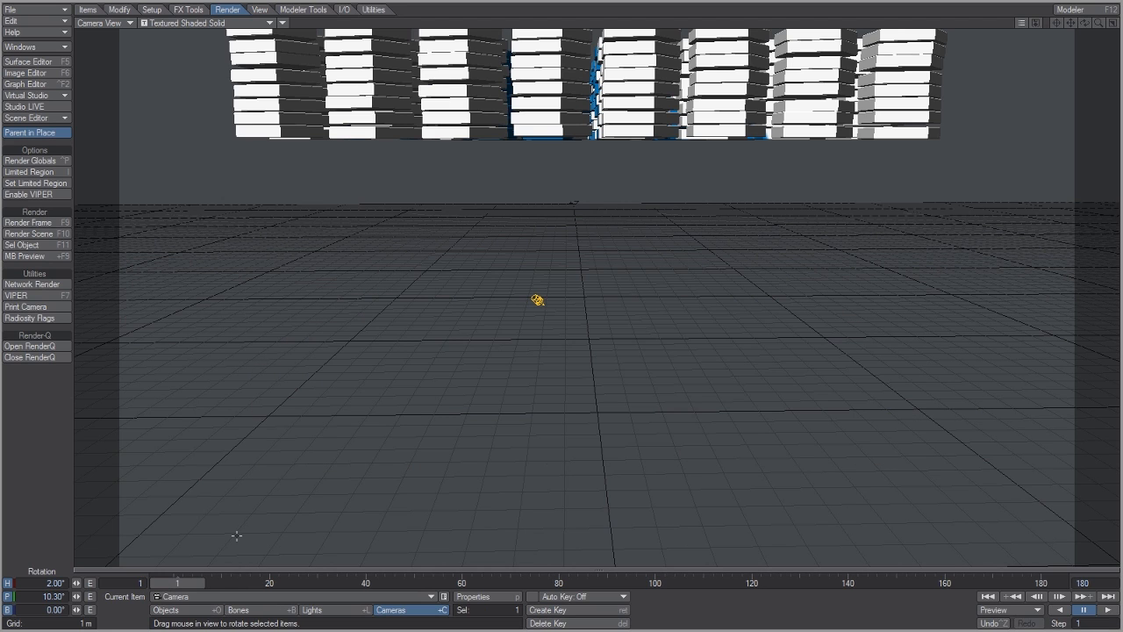
pyautogui.press('t')
pyautogui.moveTo(684, 212); pyautogui.dragTo(596, 351)
pyautogui.moveTo(595, 316); pyautogui.dragTo(594, 97, button='right')
pyautogui.moveTo(594, 96)
pyautogui.mouseDown()
pyautogui.moveTo(590, 114)
pyautogui.moveTo(594, 102)
pyautogui.mouseUp()
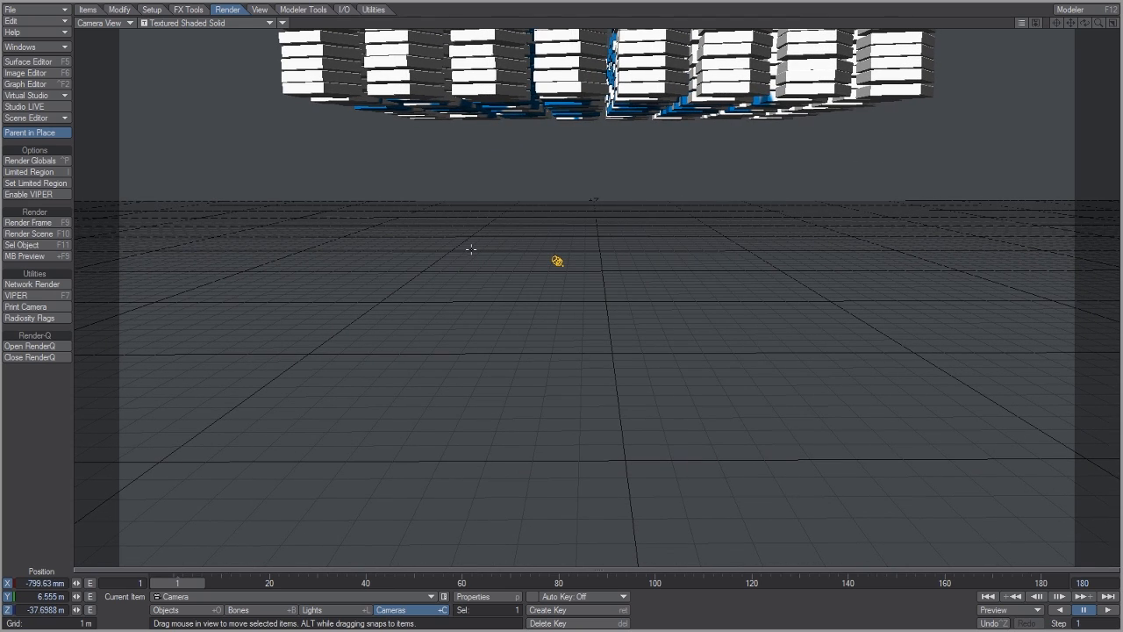
pyautogui.press('Return')
pyautogui.press('Return')
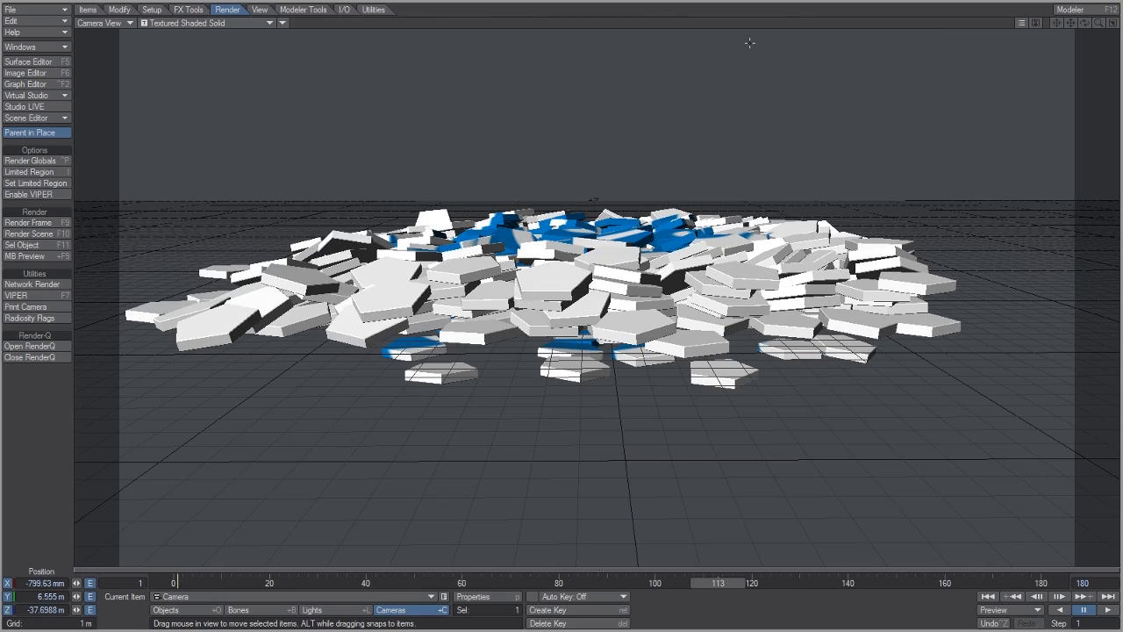
# Reframe the collapsed pile with the camera at about X -1.92 m, Z -37.07 m and key this position at frames 1 and 100.
pyautogui.moveTo(730, 176); pyautogui.dragTo(707, 155)
pyautogui.press('y')
pyautogui.press('t')
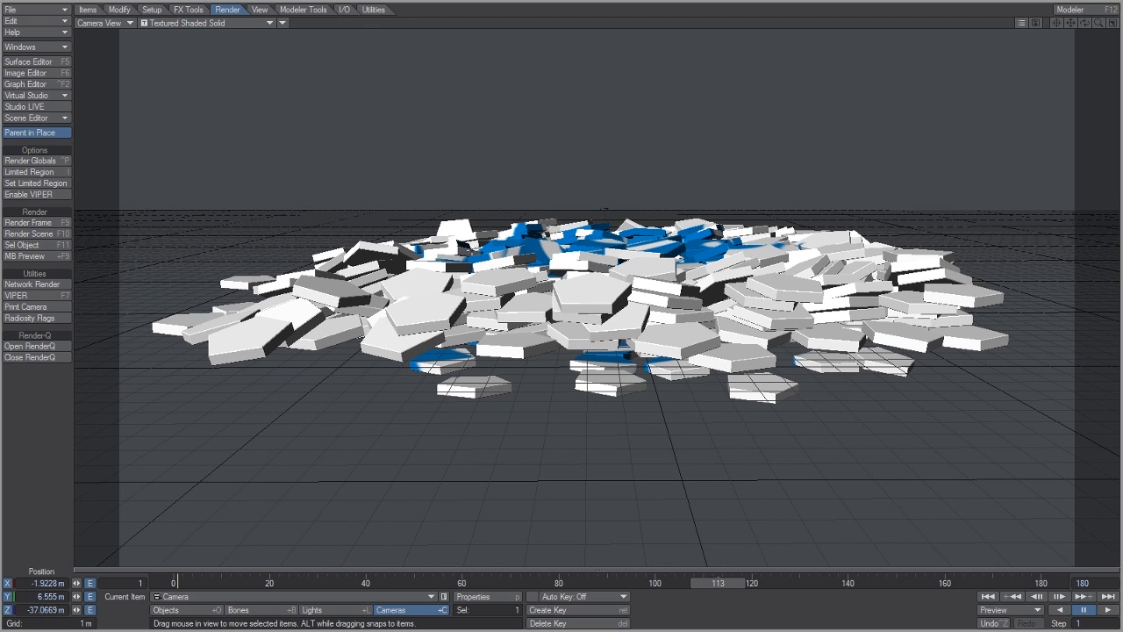
pyautogui.press('Return')
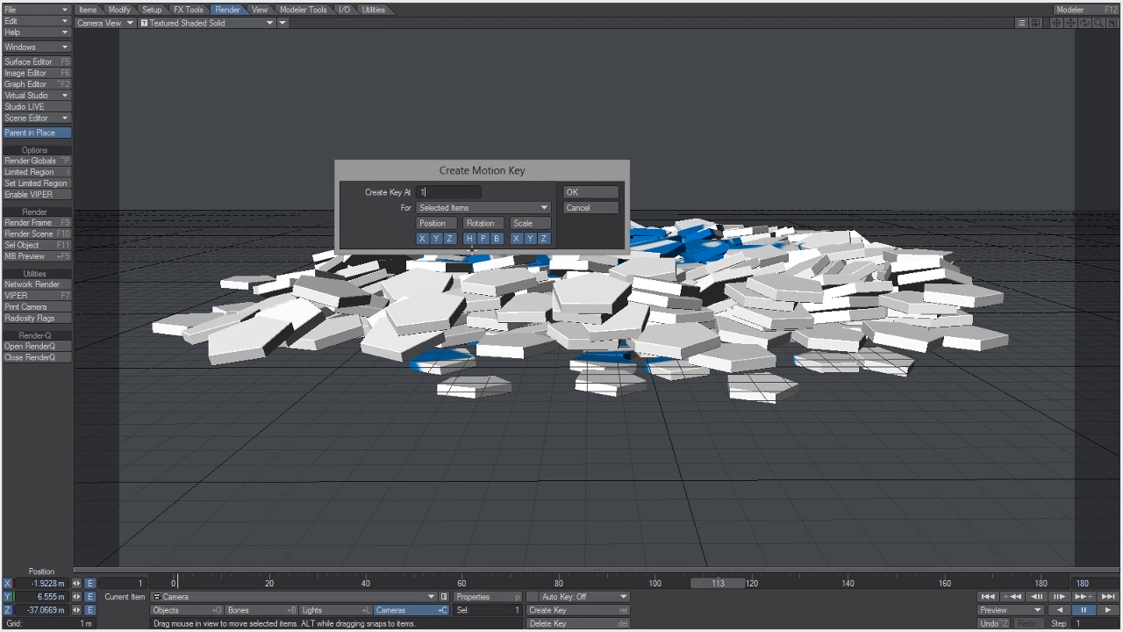
pyautogui.press('Return')
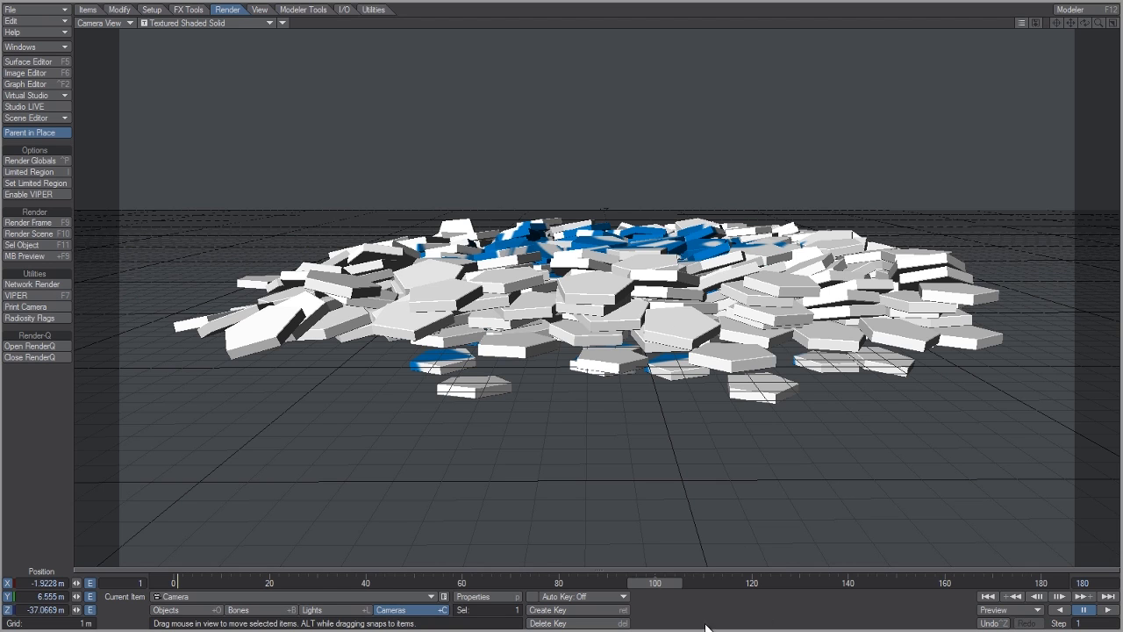
pyautogui.press('Return')
# At frame 120, raise and tilt the camera to an overhead logo view at about X -2.17 m, Y 58.71 m, Z -3.35 m and key it.
pyautogui.moveTo(664, 582); pyautogui.dragTo(751, 583)
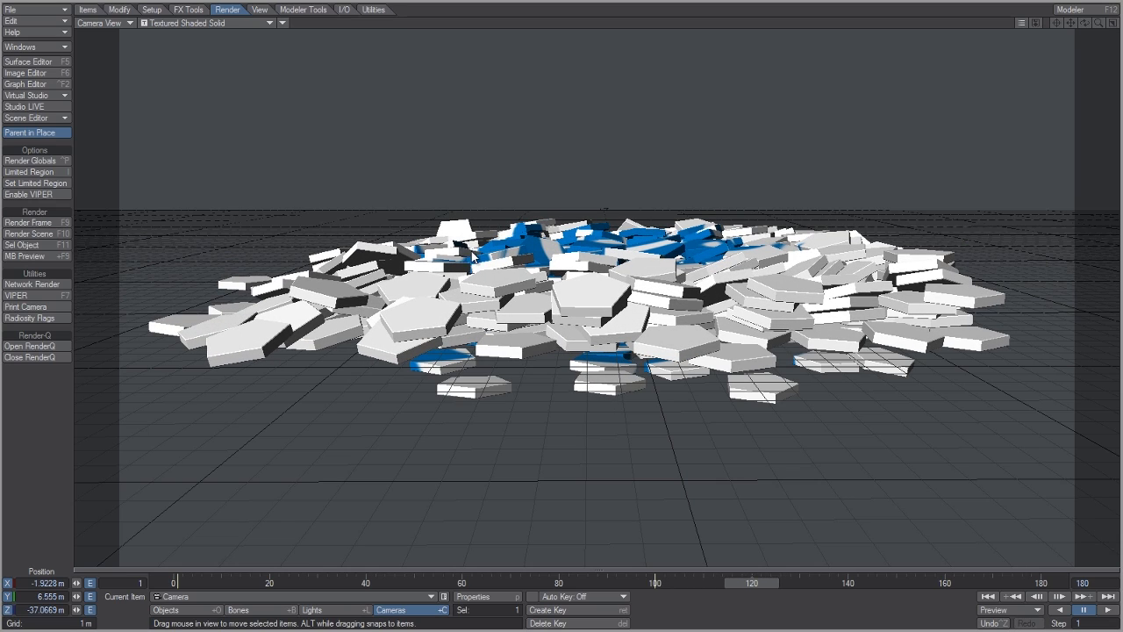
pyautogui.moveTo(678, 266); pyautogui.dragTo(678, 171, button='right')
pyautogui.press('y')
pyautogui.moveTo(677, 171)
pyautogui.mouseDown()
pyautogui.moveTo(679, 276)
pyautogui.moveTo(672, 175)
pyautogui.mouseUp()
pyautogui.press('t')
pyautogui.moveTo(672, 175); pyautogui.dragTo(672, 70, button='right')
pyautogui.press('y')
pyautogui.moveTo(672, 70); pyautogui.dragTo(672, 129)
pyautogui.press('t')
pyautogui.moveTo(672, 129); pyautogui.dragTo(672, 107, button='right')
pyautogui.moveTo(672, 107); pyautogui.dragTo(677, 62)
pyautogui.press('y')
pyautogui.moveTo(677, 61); pyautogui.dragTo(677, 80)
pyautogui.press('t')
pyautogui.moveTo(678, 80); pyautogui.dragTo(677, 56, button='right')
pyautogui.moveTo(677, 55); pyautogui.dragTo(679, 44)
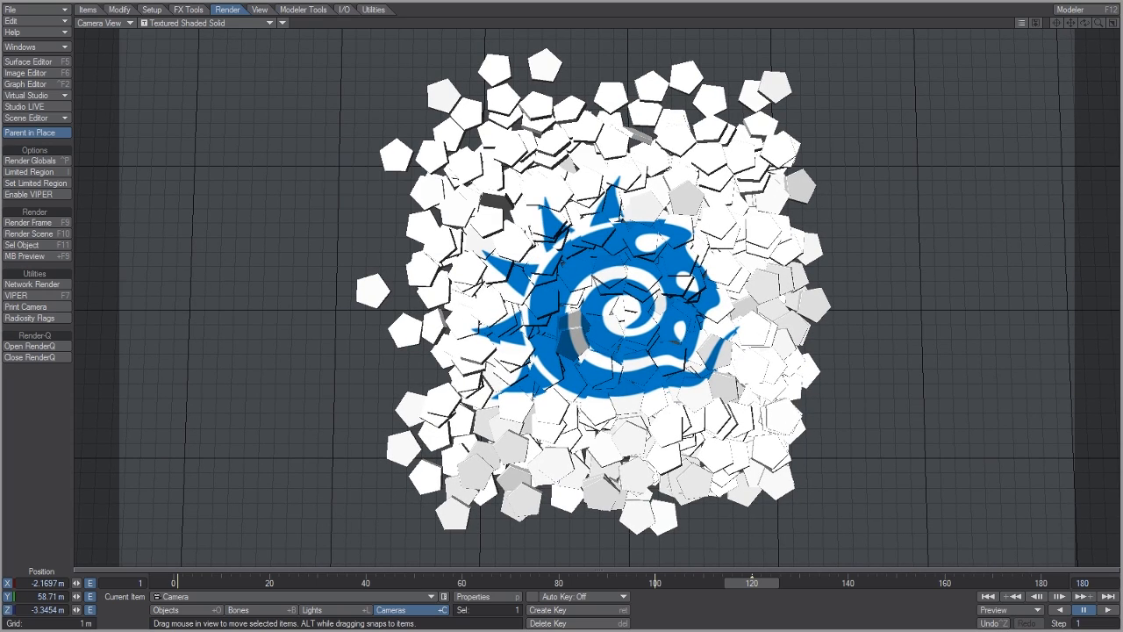
# Examine the camera's Y position curve in the Graph Editor and check the camera view around frame 57.
pyautogui.click(40, 85)
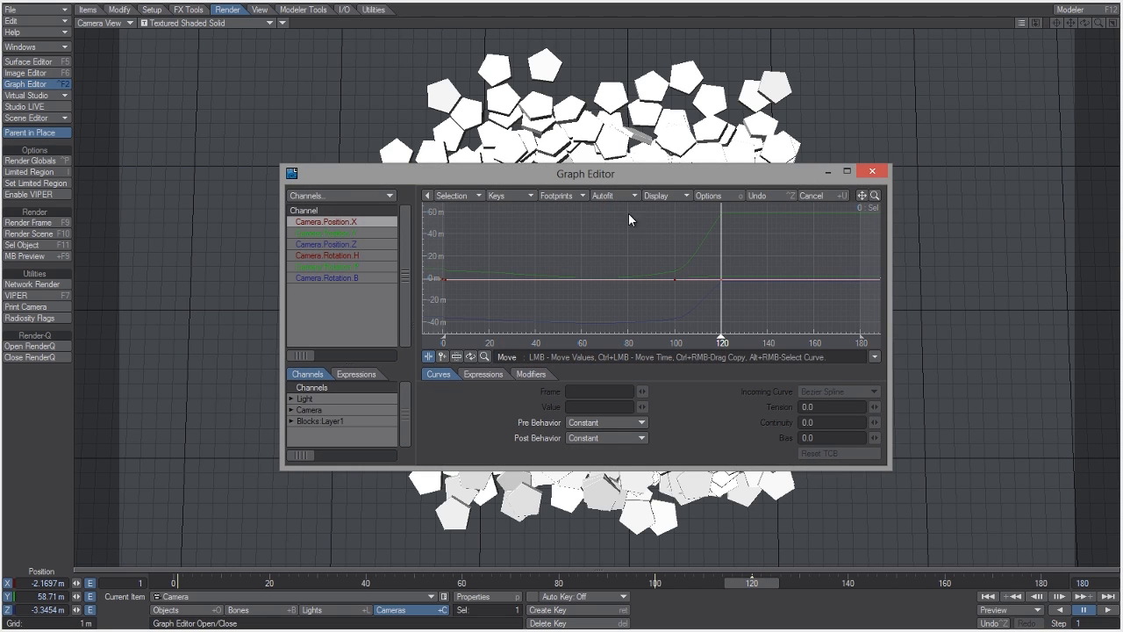
pyautogui.moveTo(612, 175); pyautogui.dragTo(570, 136)
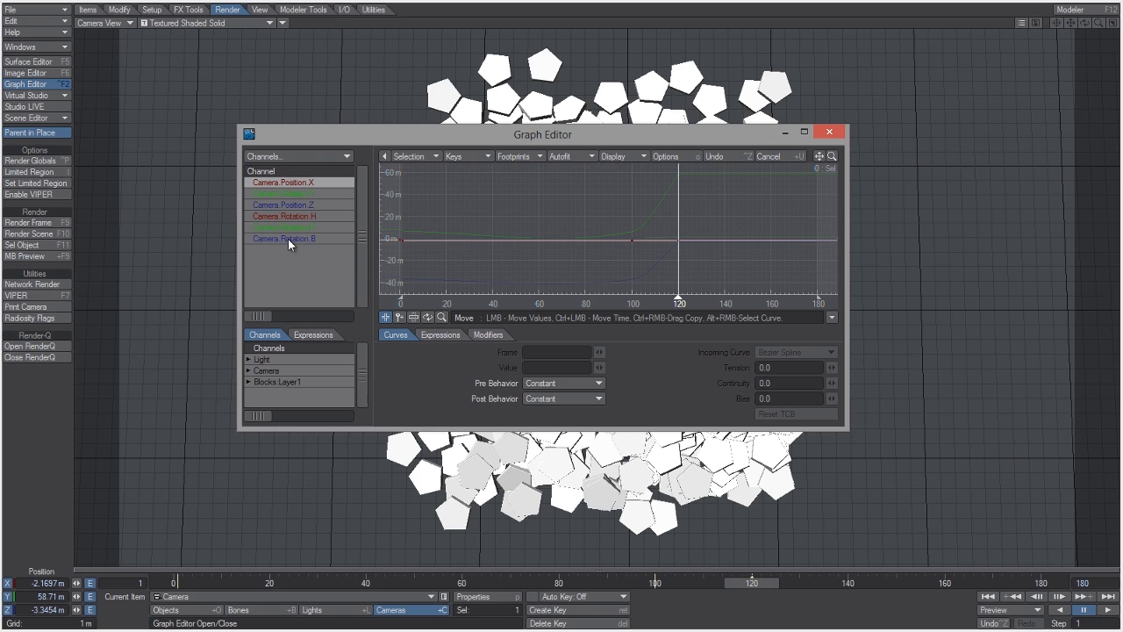
pyautogui.click(300, 192)
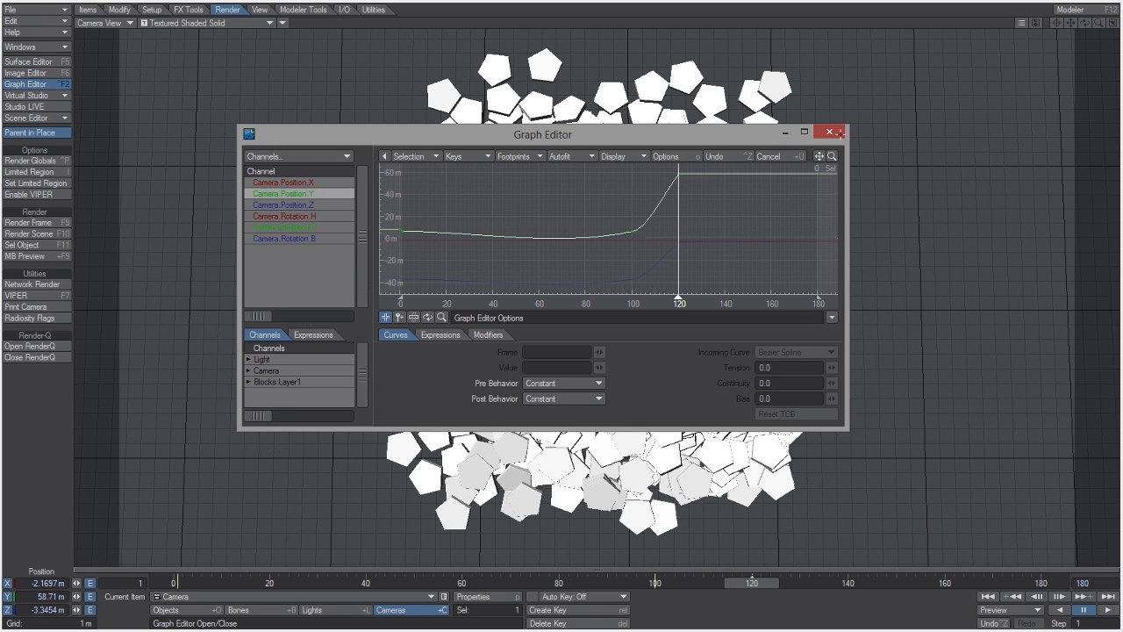
pyautogui.click(829, 131)
pyautogui.moveTo(757, 581); pyautogui.dragTo(448, 582)
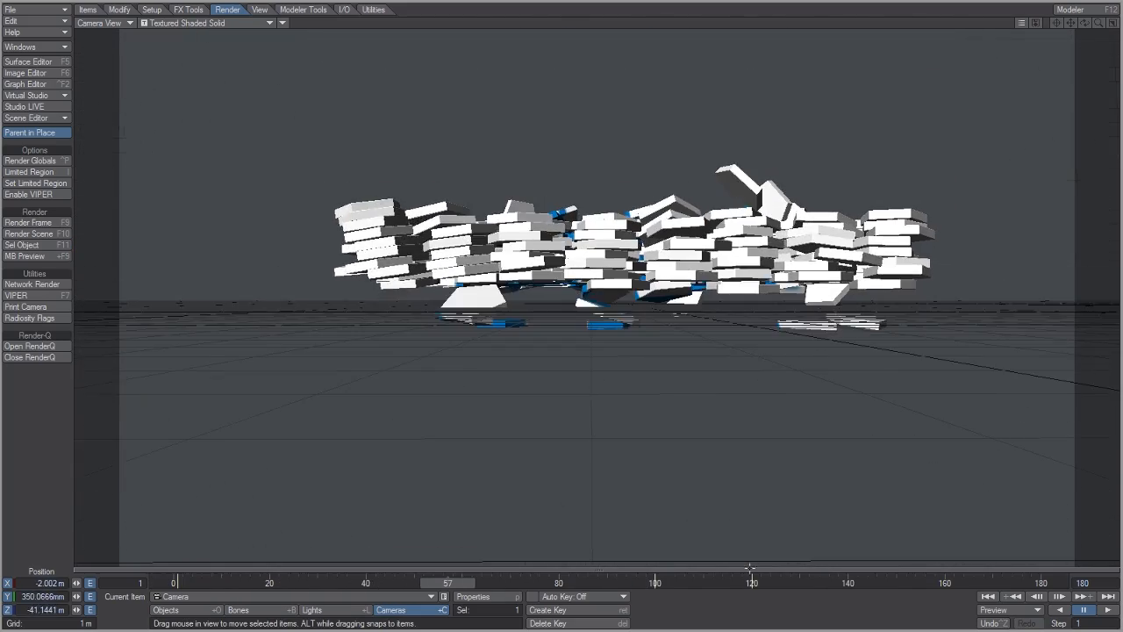
# Set the tension to 1.0 on the keys of all camera position and rotation channels up to frame 100.
pyautogui.click(26, 84)
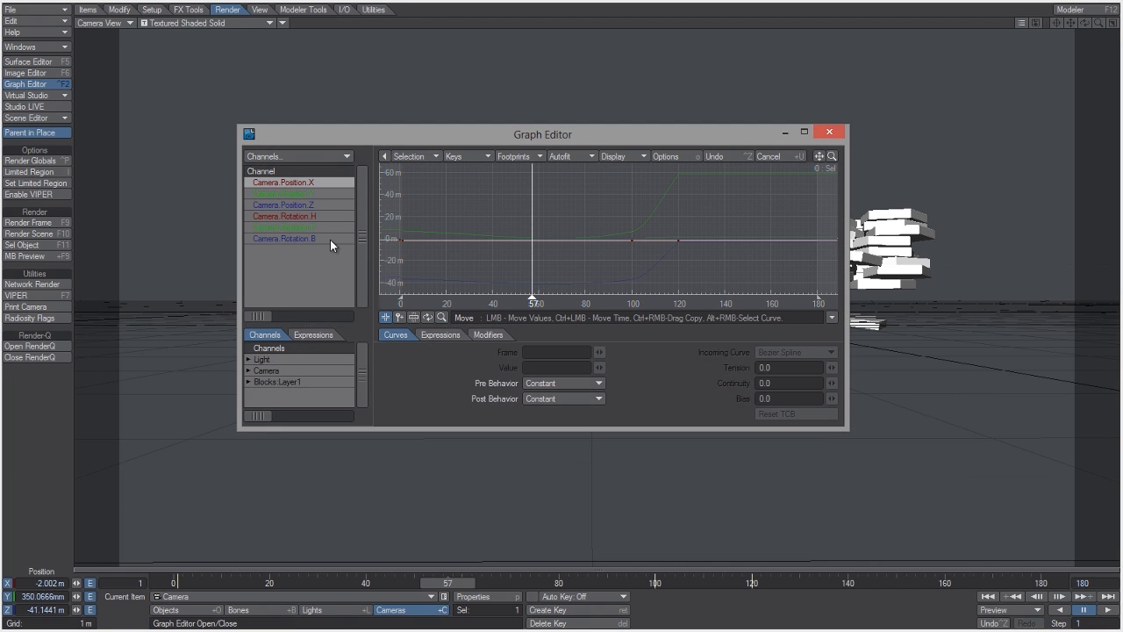
pyautogui.keyDown('shift'); pyautogui.click(308, 237); pyautogui.keyUp('shift')
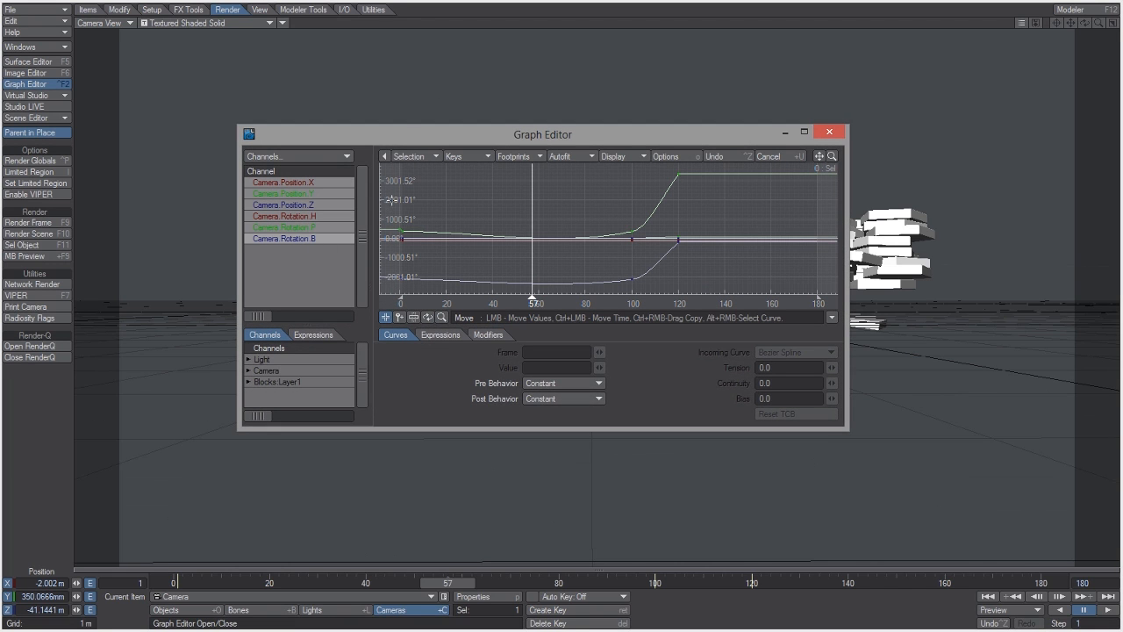
pyautogui.moveTo(391, 195); pyautogui.dragTo(643, 290)
pyautogui.click(786, 368)
pyautogui.write('1')
pyautogui.press('Return')
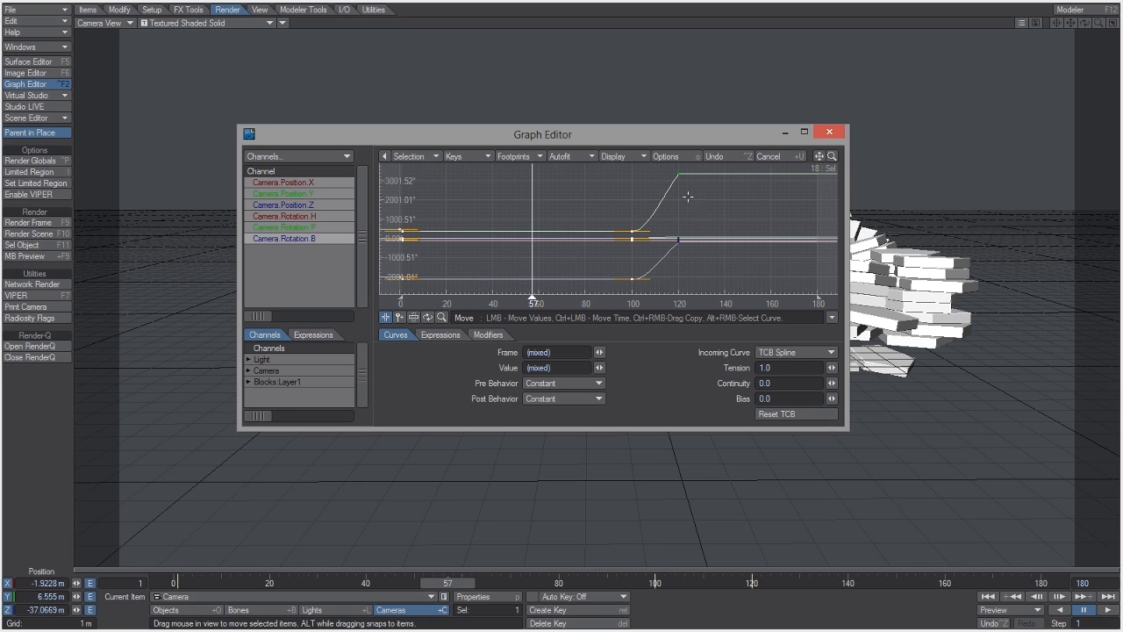
# Set the tension of all camera channel keys at frame 120 to 1.0 and close the Graph Editor.
pyautogui.moveTo(665, 165); pyautogui.dragTo(719, 267)
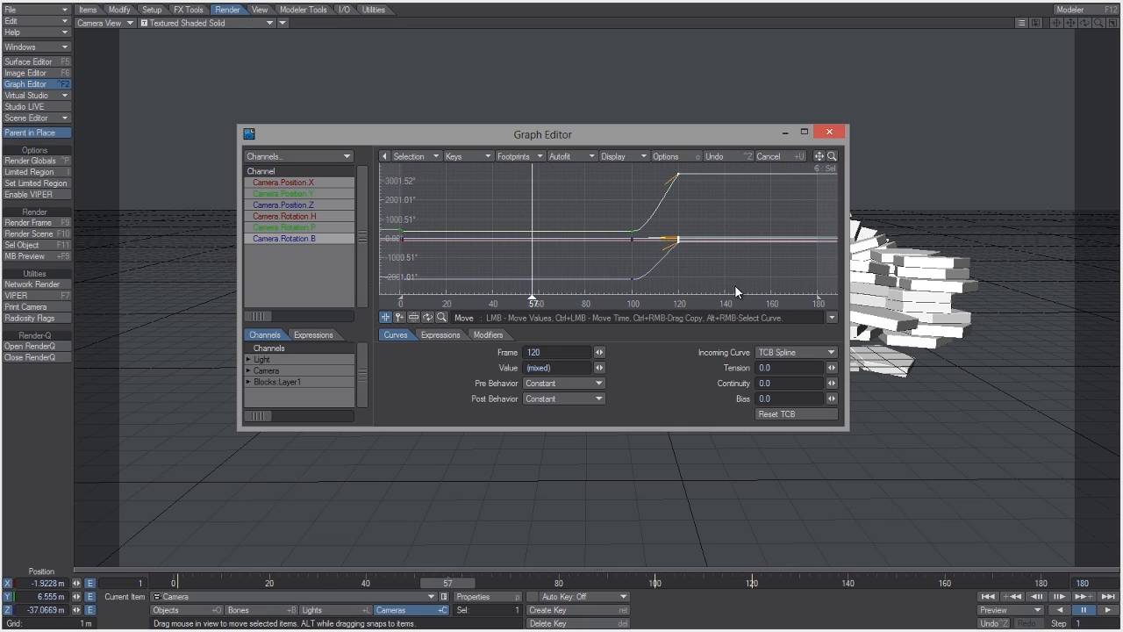
pyautogui.click(785, 363)
pyautogui.write('1')
pyautogui.press('Return')
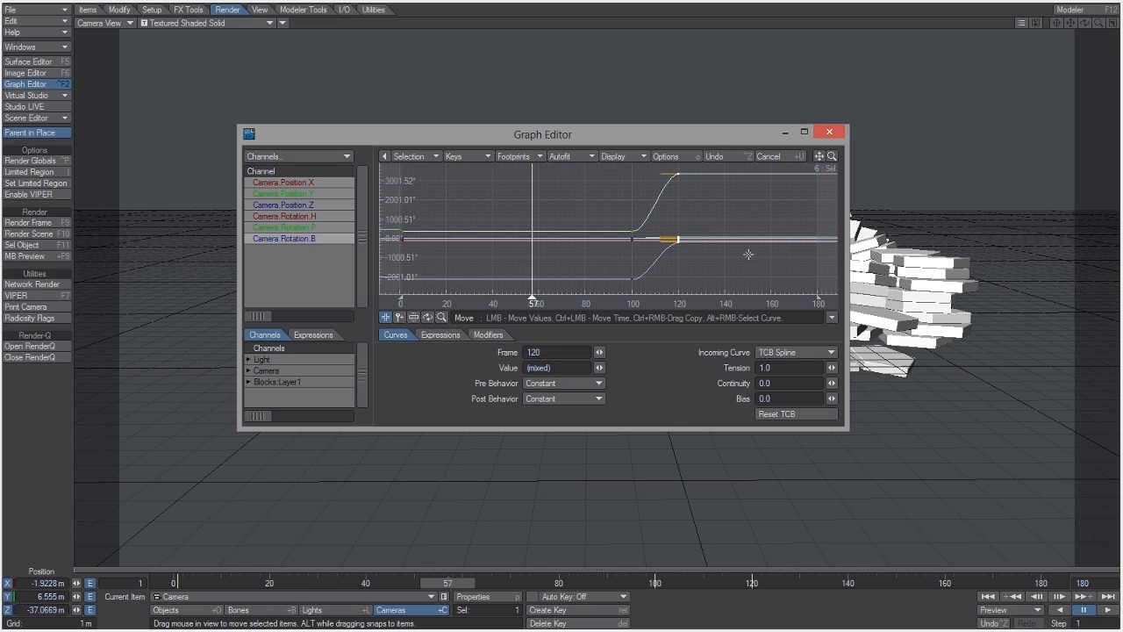
pyautogui.click(829, 131)
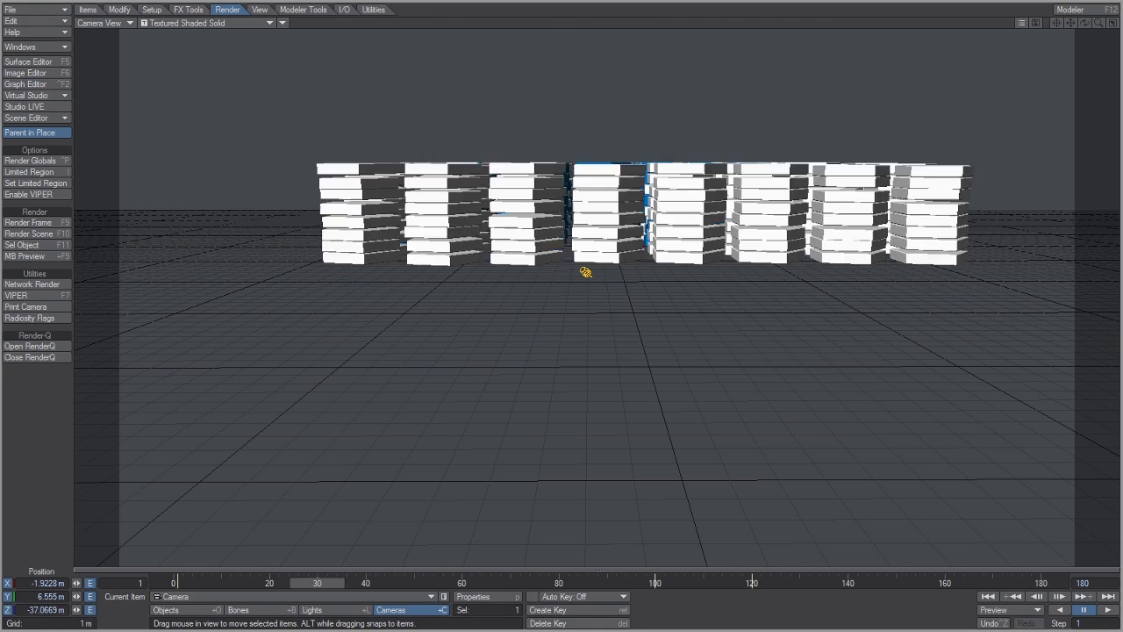
# Play the camera animation, switch the camera view to VPR shading and preview the overhead logo at frame 144.
pyautogui.click(1108, 610)
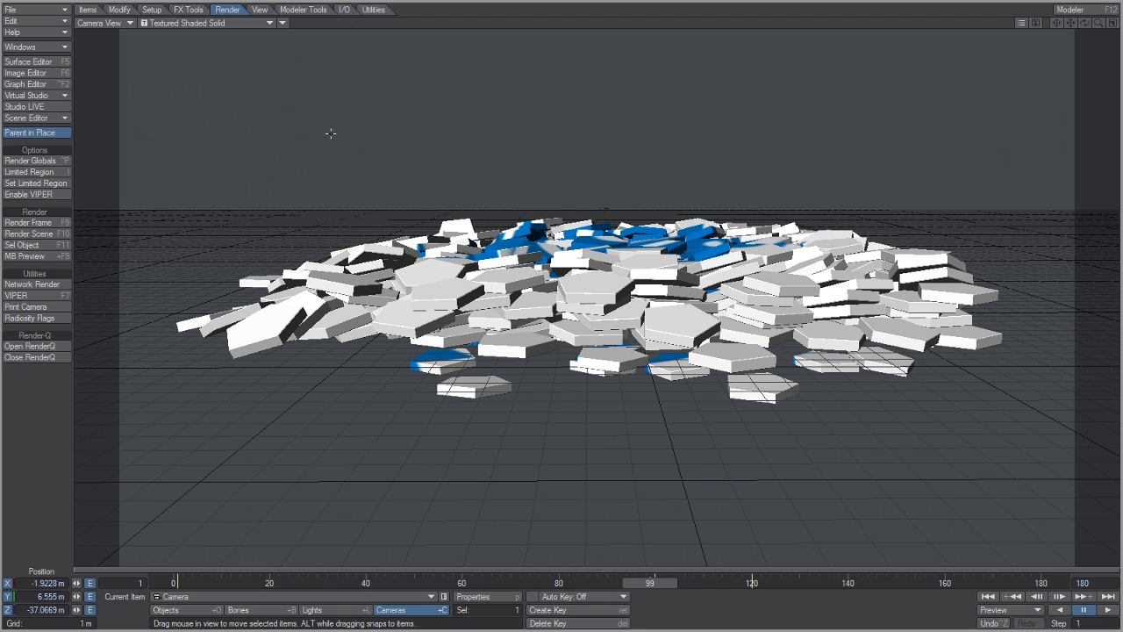
pyautogui.click(261, 24)
pyautogui.click(249, 43)
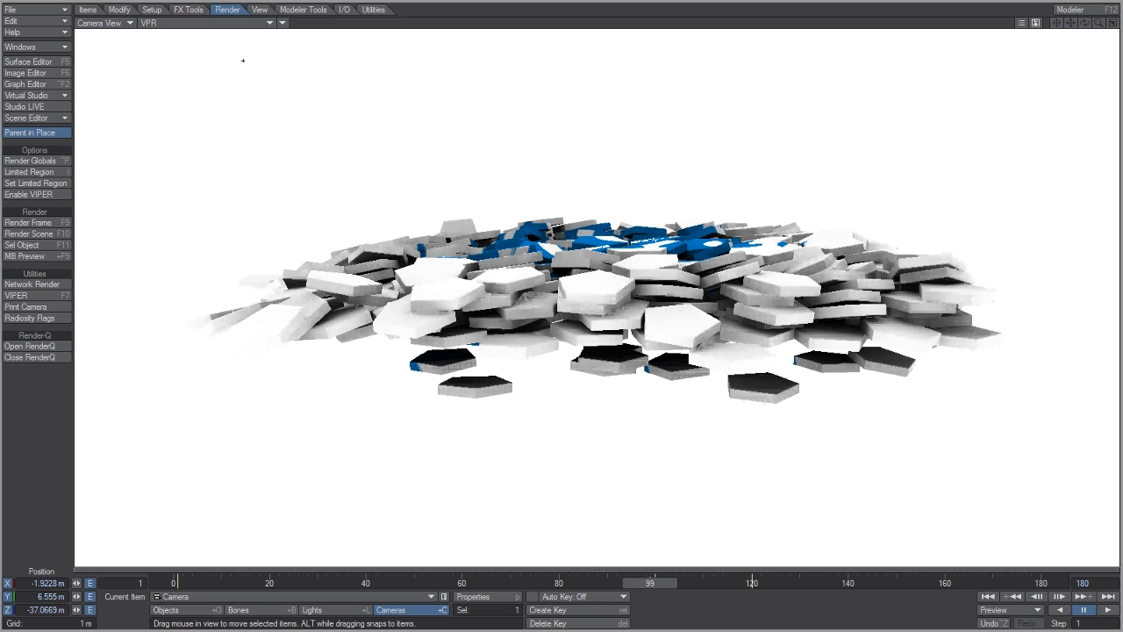
pyautogui.moveTo(706, 581); pyautogui.dragTo(867, 583)
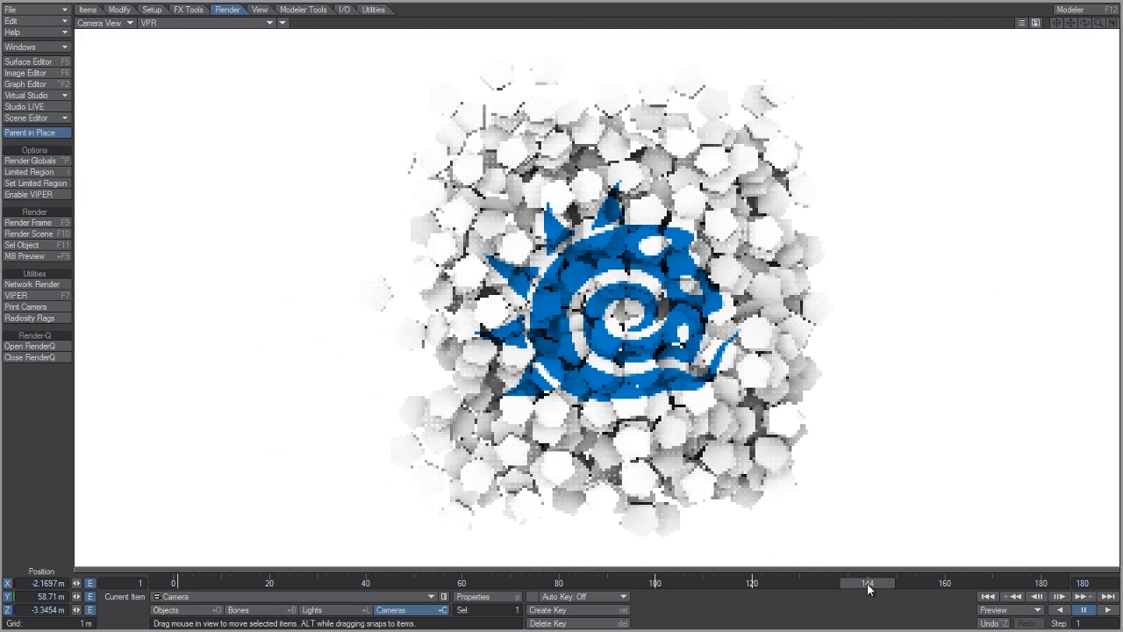